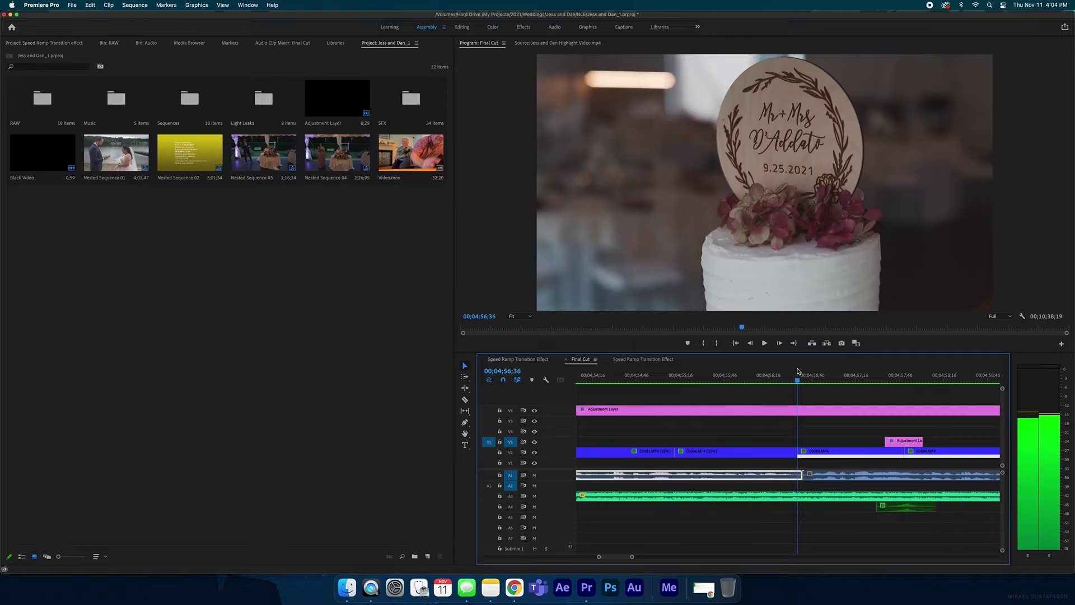
Step: Play and scrub the Final Cut sequence around the speed-ramped cut between the two cake topper clips
key("space")
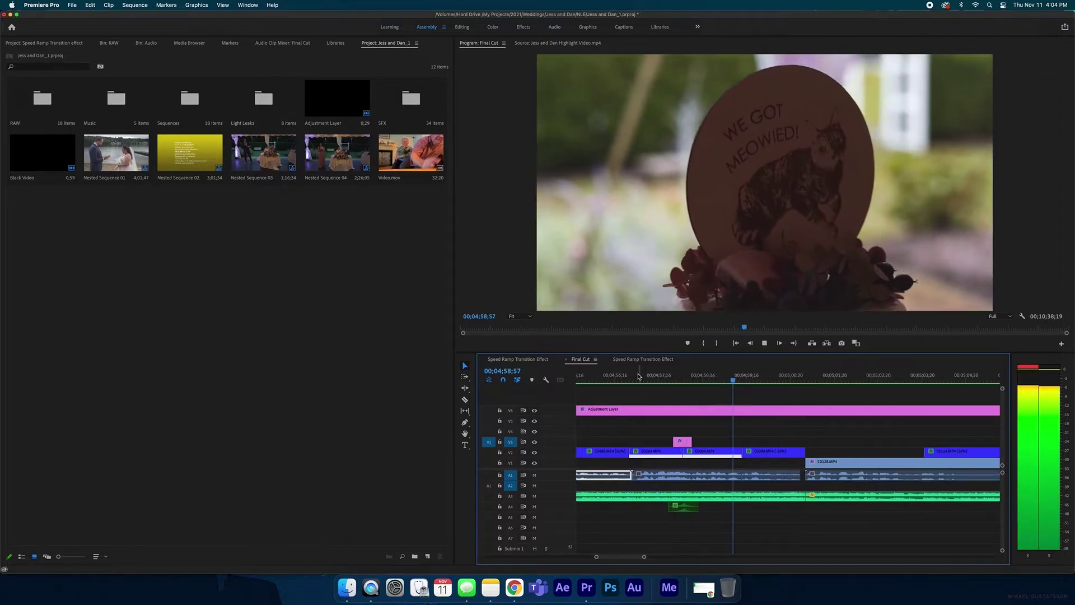
left_click(633, 376)
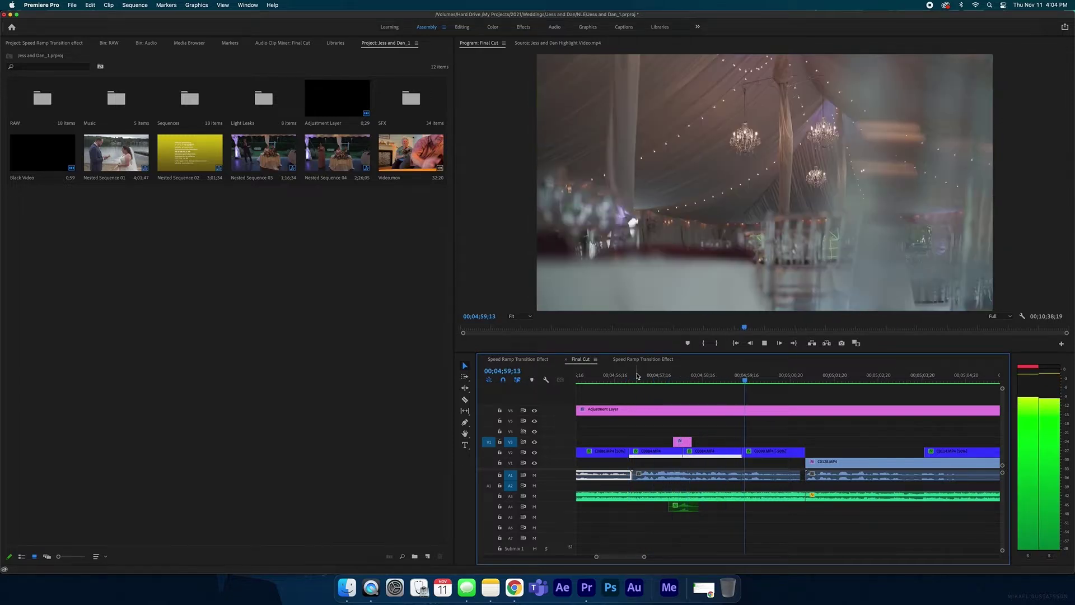
left_click(634, 376)
left_click_drag(634, 378, 699, 381)
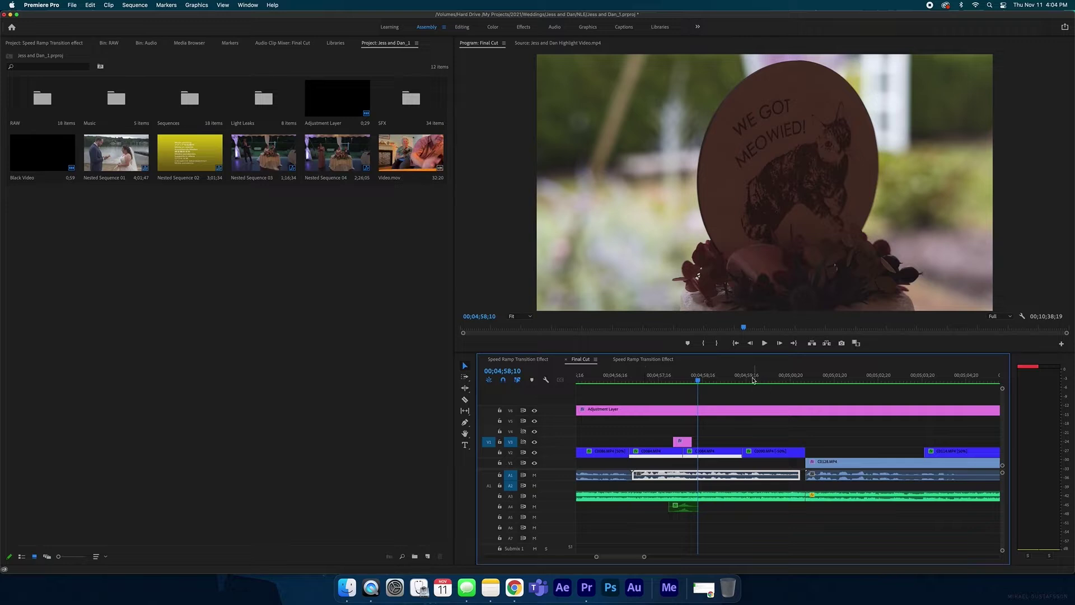
left_click(630, 378)
key("space")
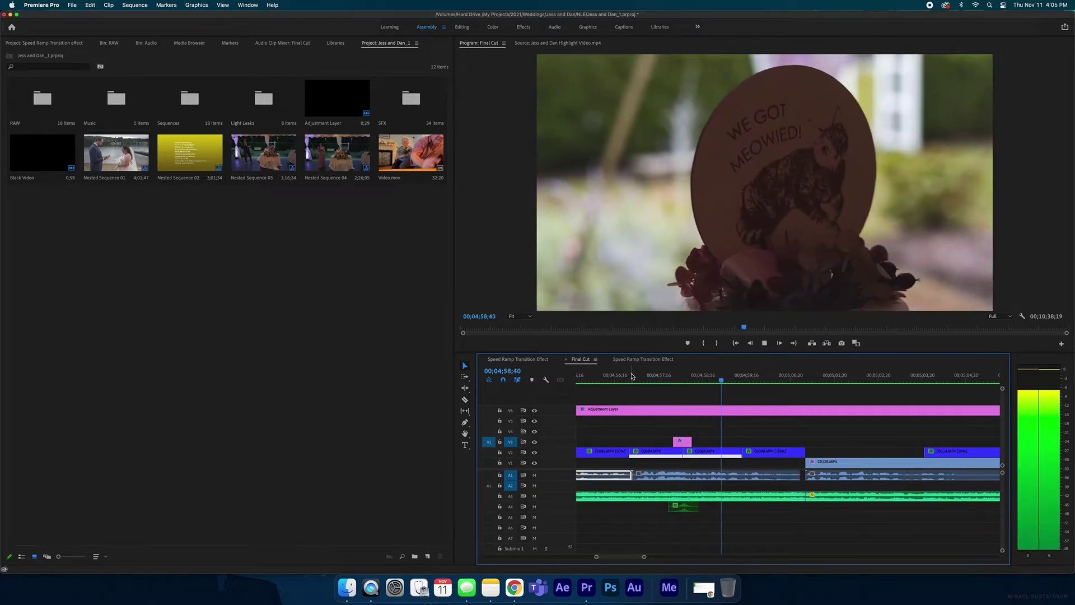
key("space")
left_click(688, 379)
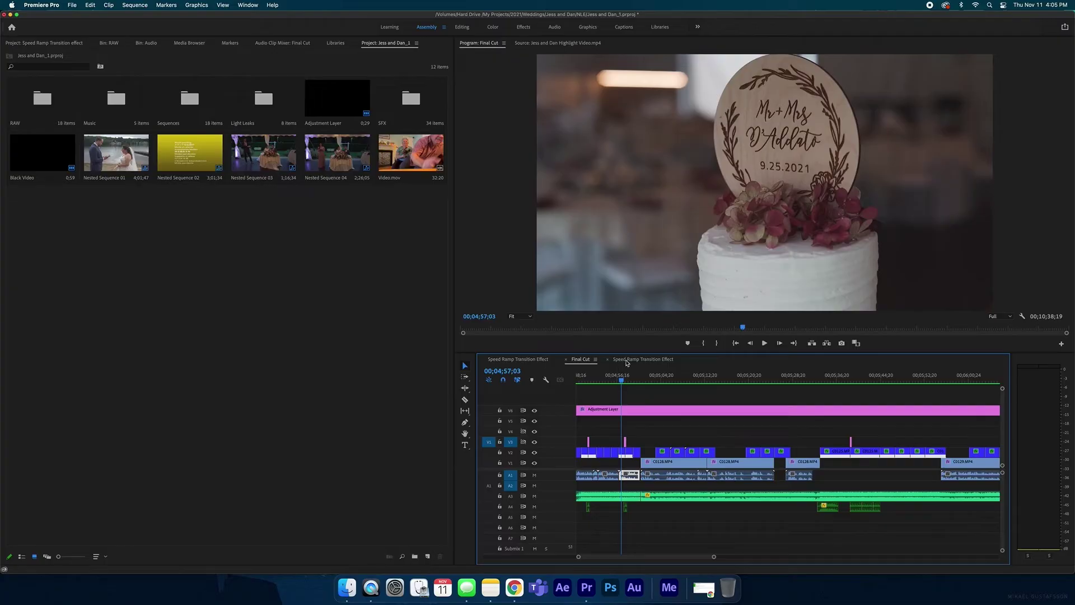
Step: Open the second Speed Ramp Transition Effect sequence and scrub through its two adjoining clips
key("=")
left_click(651, 363)
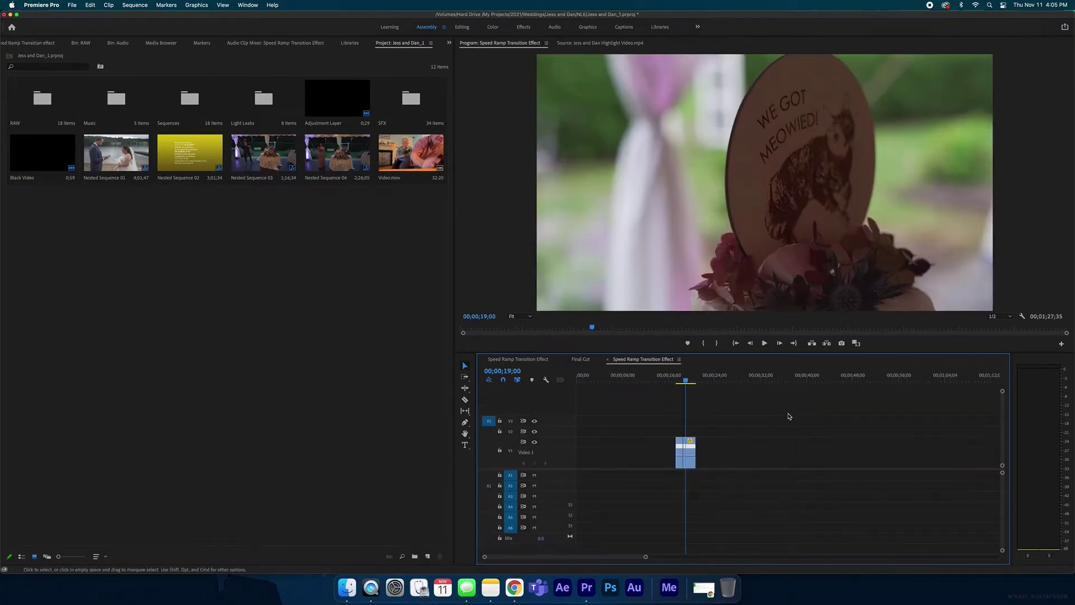
key("=")
scroll(794, 395, "right", 2)
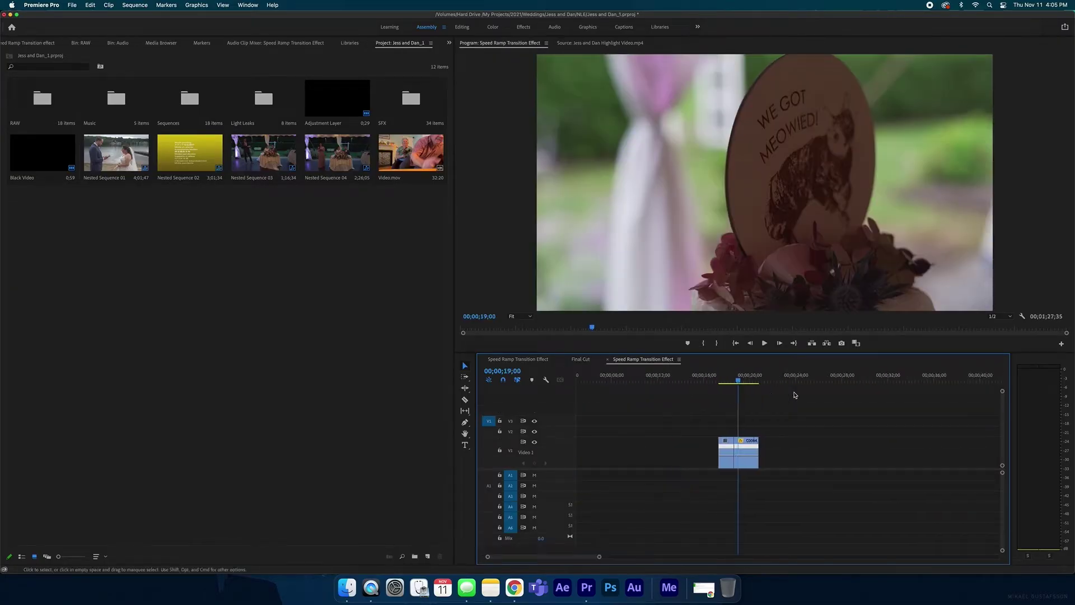
left_click(698, 377)
scroll(749, 393, "right", 4)
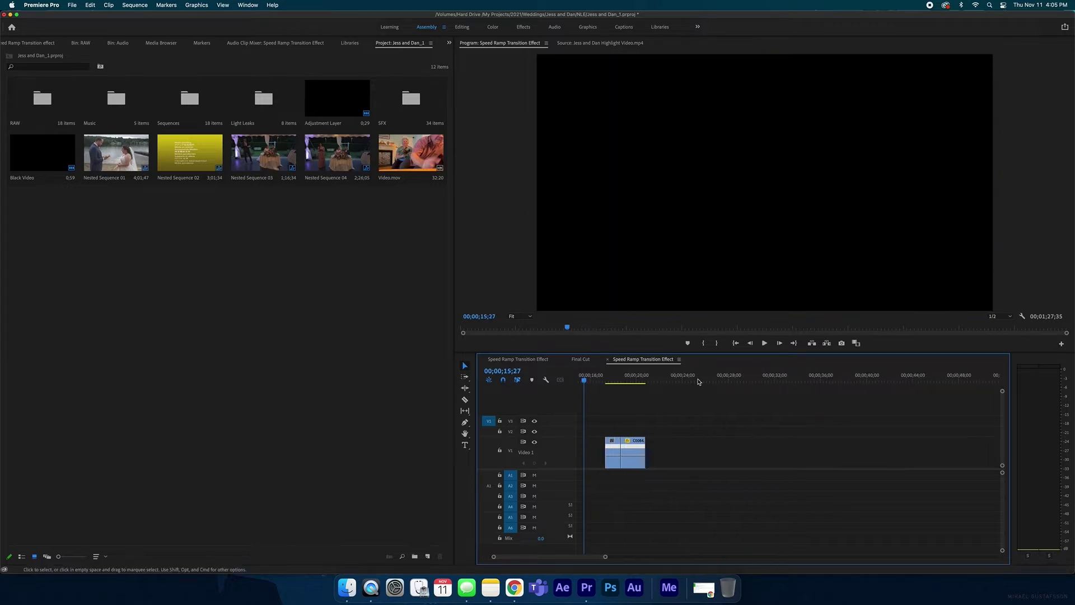
left_click_drag(609, 379, 627, 379)
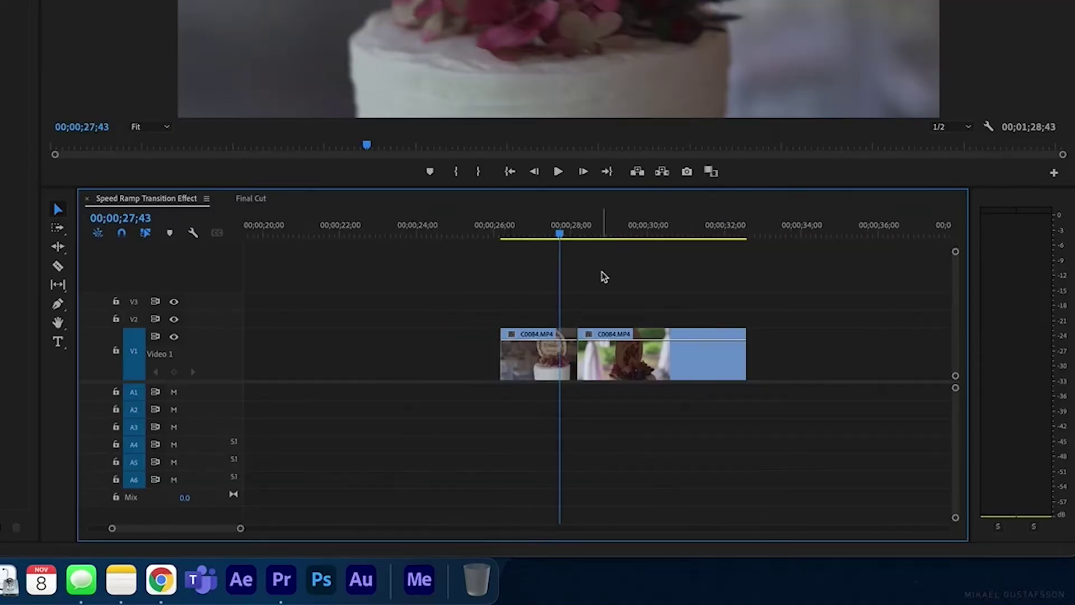
Step: Collapse and re-expand the V1 video track, leaving it at the expanded height
double_click(210, 352)
double_click(213, 368)
double_click(211, 358)
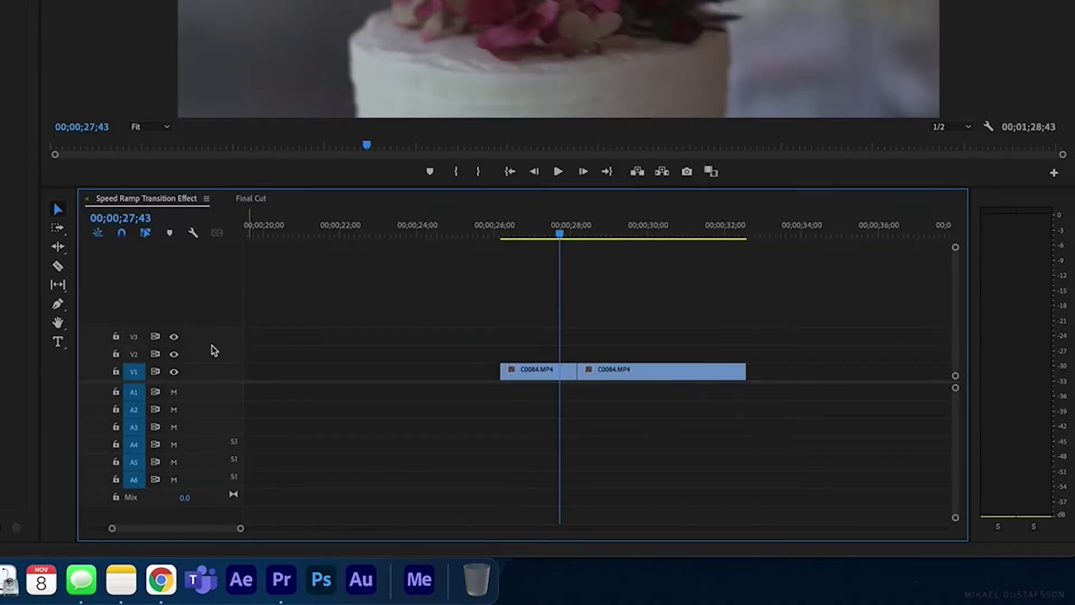
double_click(214, 372)
double_click(234, 351)
double_click(232, 371)
Step: Display the Time Remapping speed band on the first C0084.MP4 clip
scroll(460, 315, "right", 3)
key("equal")
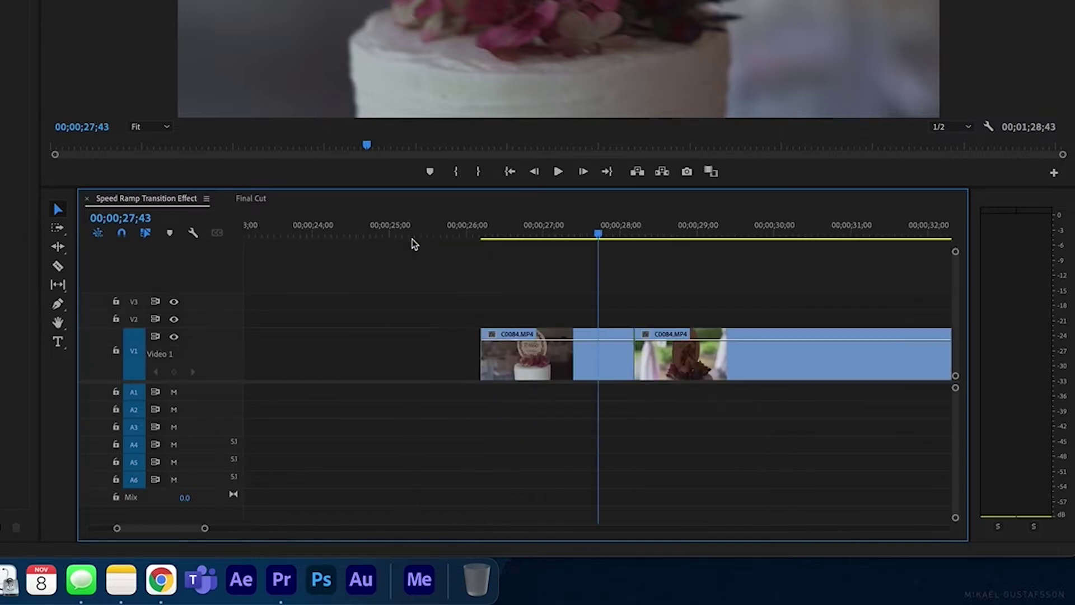
left_click(501, 234)
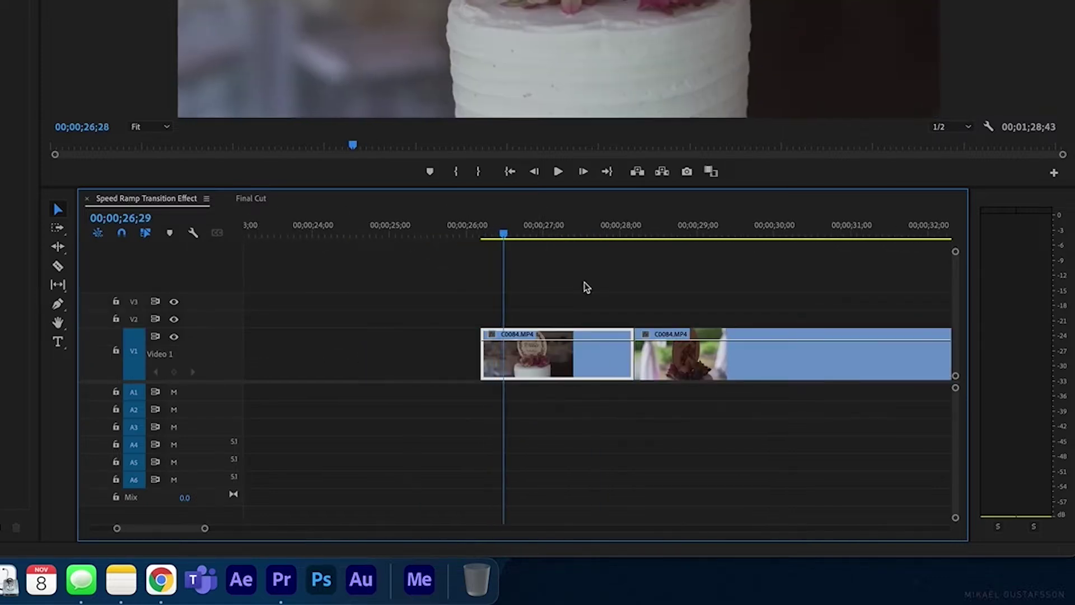
scroll(580, 288, "right", 3)
key("equal")
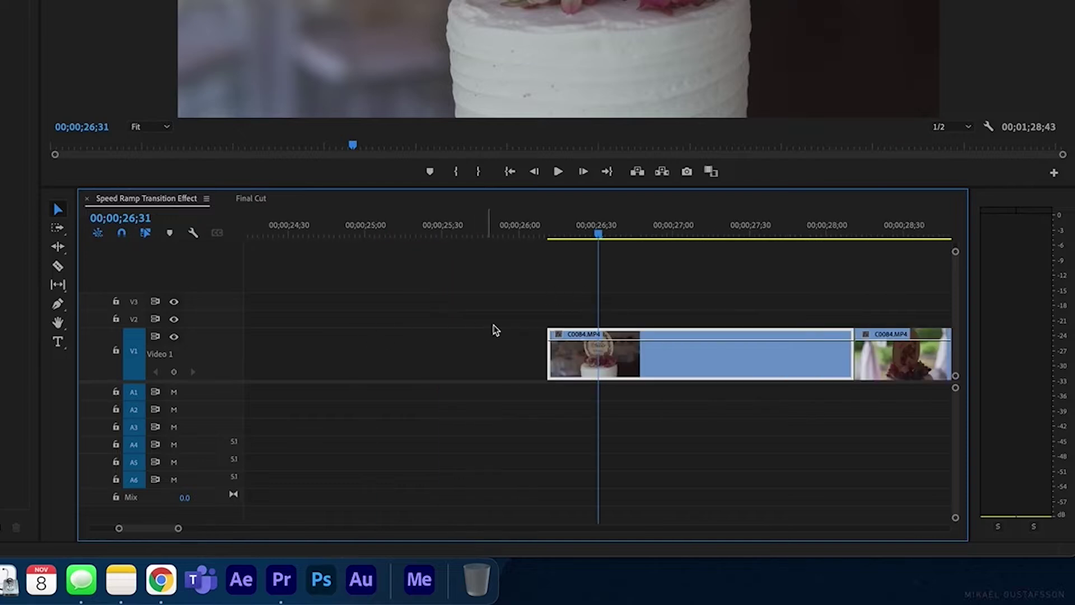
right_click(559, 335)
left_click(576, 312)
left_click(561, 338)
mouse_move(637, 387)
left_click(687, 383)
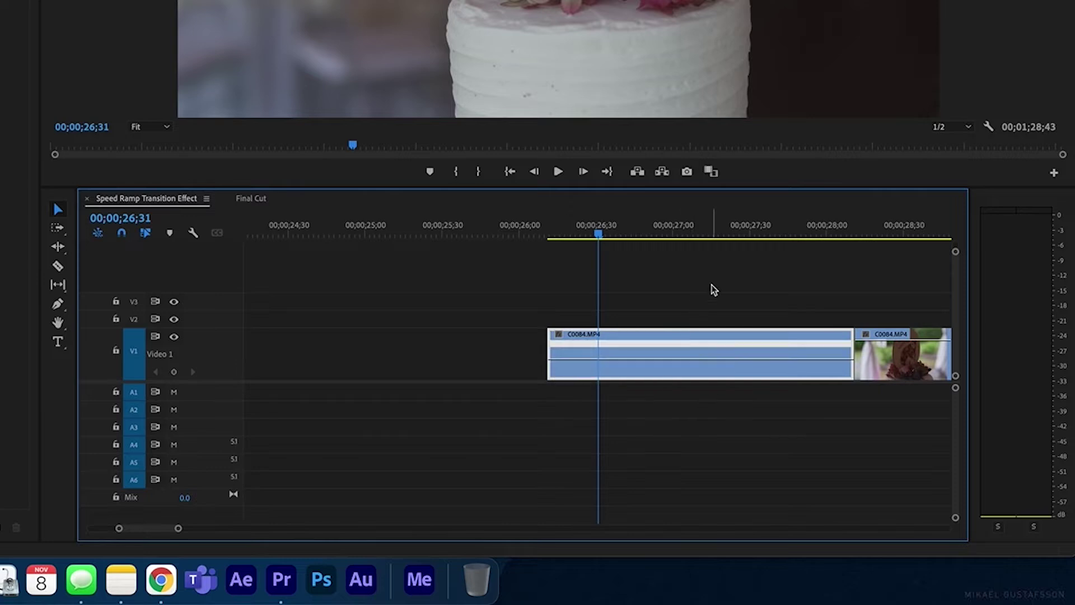
Step: Display the Time Remapping speed band on the second C0084.MP4 clip
scroll(704, 291, "right", 5)
left_click(679, 336)
mouse_move(693, 381)
left_click(801, 383)
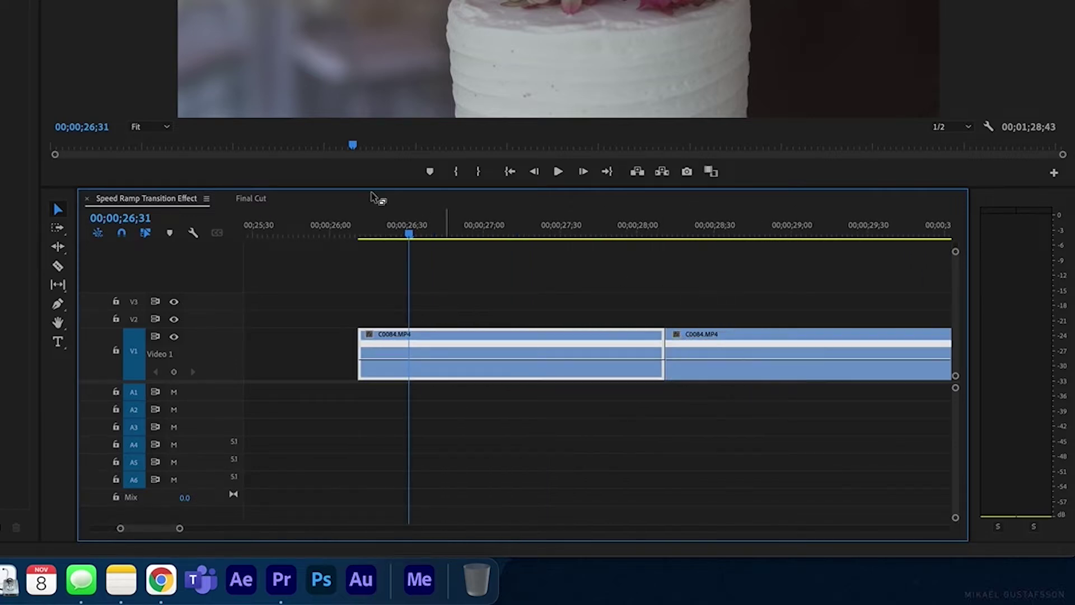
Step: Add a speed keyframe to the first clip at about 00;00;27;18, where the ramp out begins
key("minus")
left_click(485, 231)
key("space")
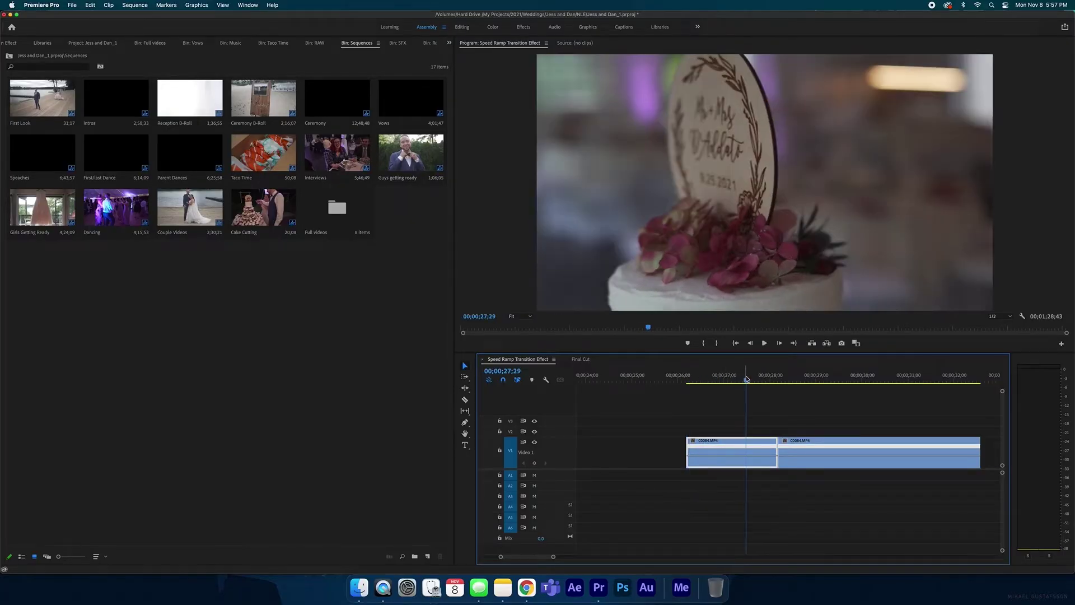
left_click(703, 380)
key("space")
key("space")
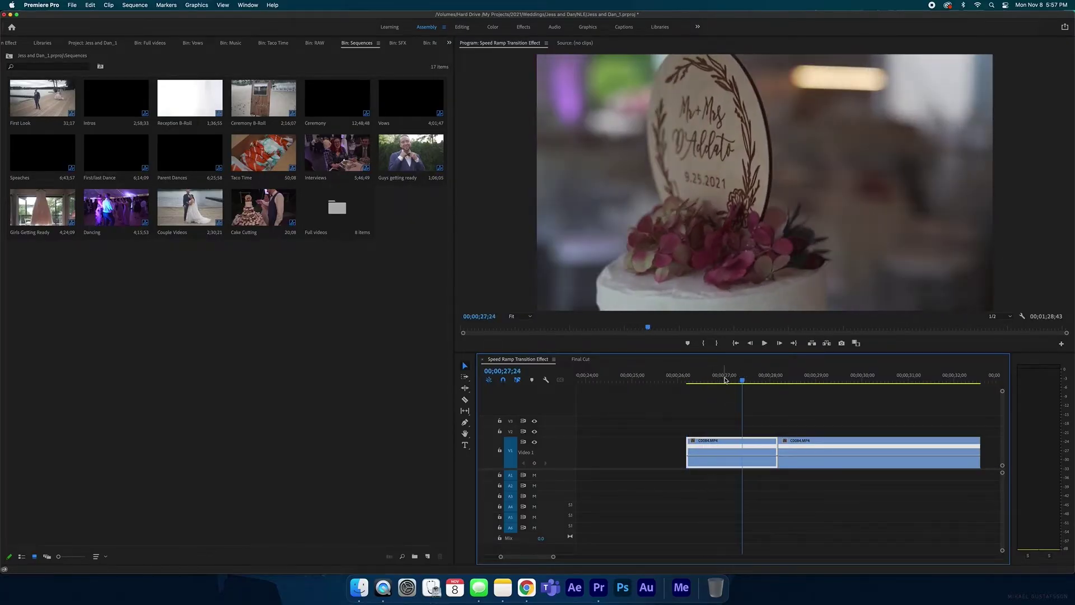
mouse_move(742, 383)
left_mouse_down()
mouse_move(724, 383)
mouse_move(738, 382)
left_mouse_up()
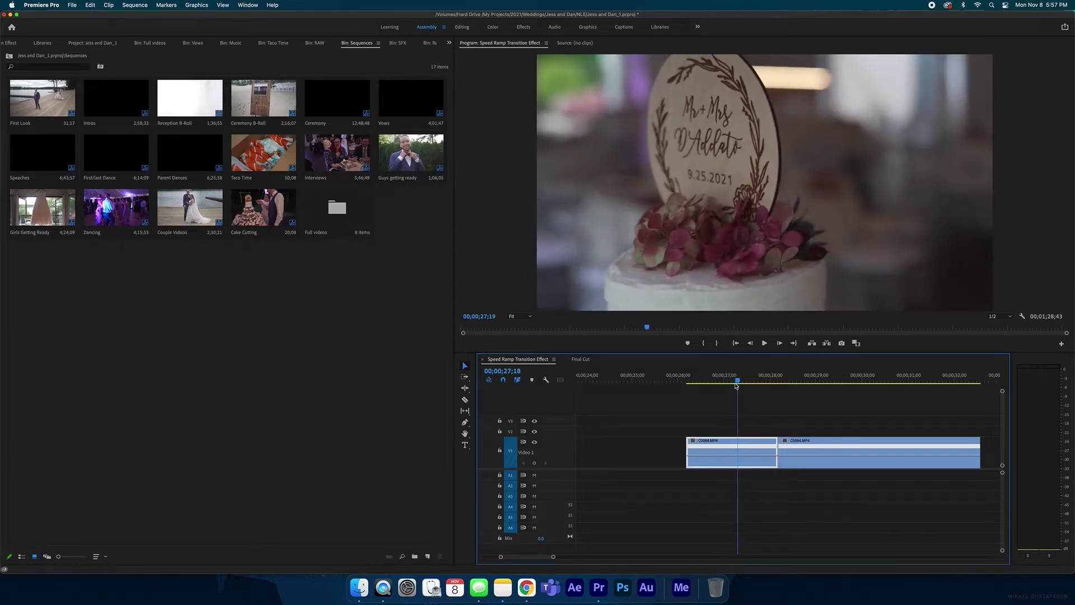
Step: Trim the end of the first clip to about 00;00;27;48 and move the second clip directly against it
left_click_drag(737, 378, 767, 377)
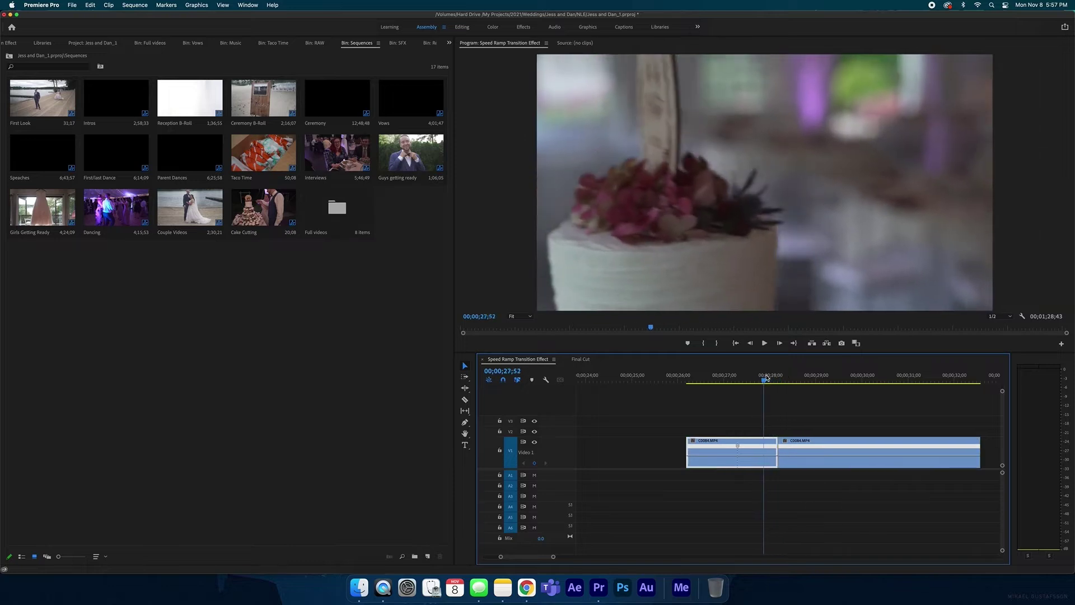
left_click_drag(777, 452, 767, 452)
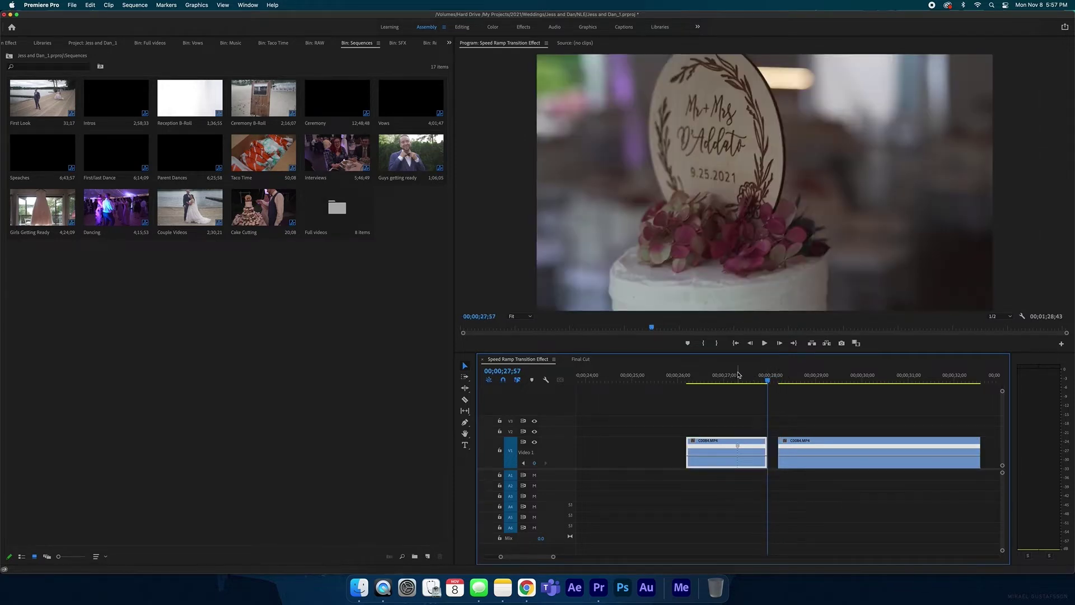
left_click_drag(739, 376, 762, 374)
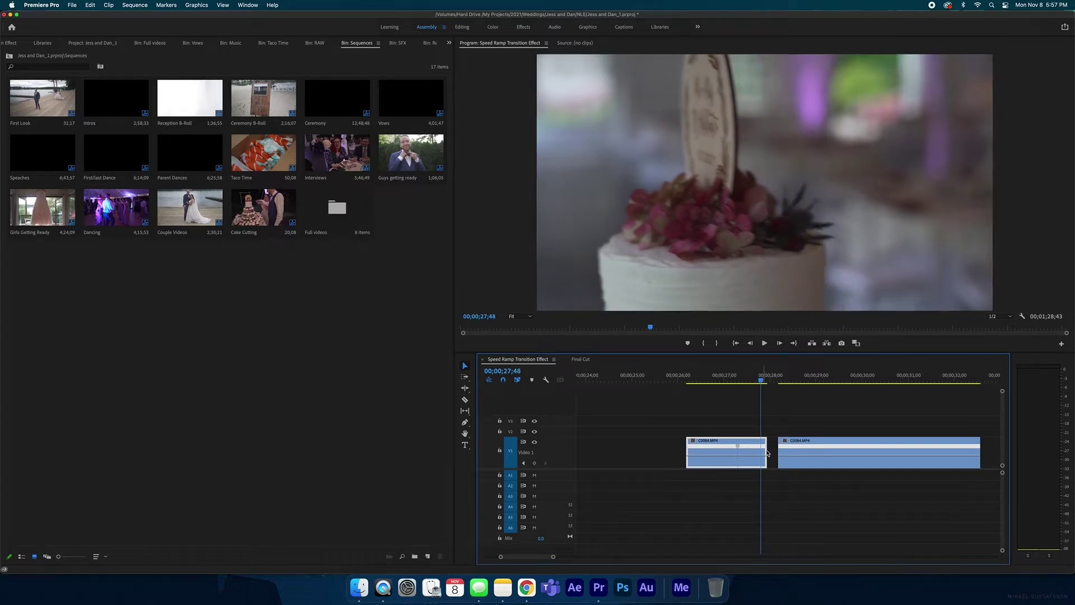
left_click_drag(763, 444, 756, 444)
left_click_drag(742, 375, 758, 375)
left_click_drag(819, 452, 801, 452)
Step: Preview the cut and add a speed keyframe to the second clip at 00;00;30;08
left_click(751, 374)
left_click_drag(752, 374, 765, 373)
key("space")
left_click_drag(756, 375, 869, 376)
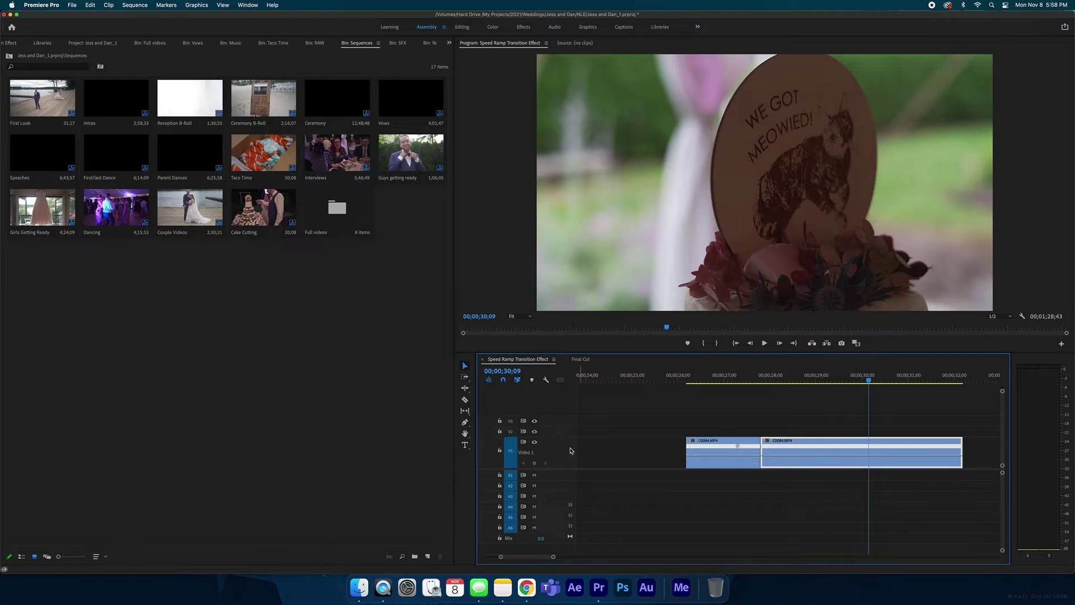
left_click_drag(795, 377, 818, 375)
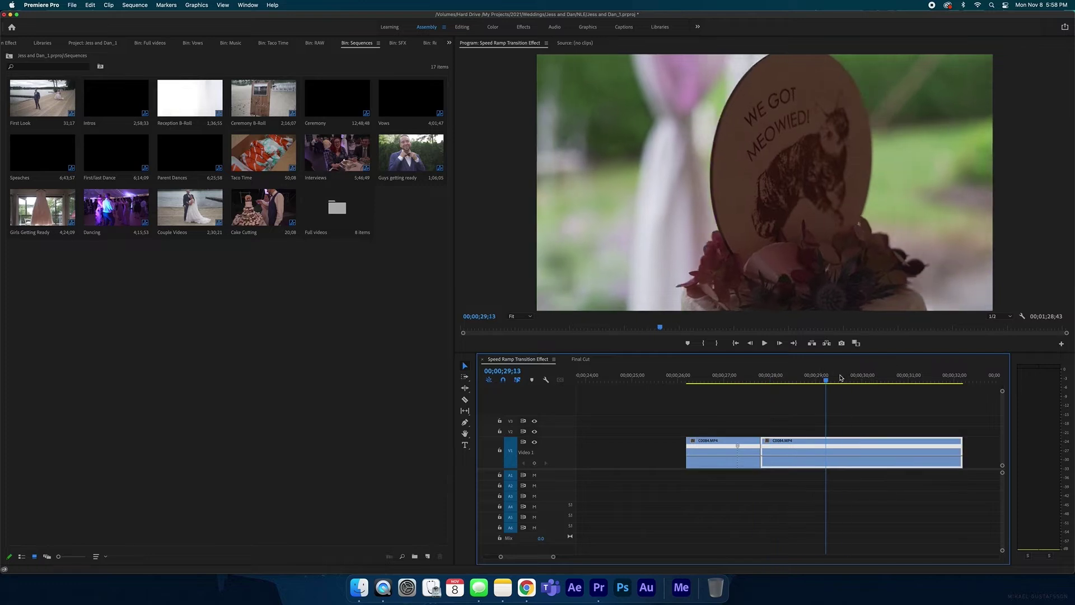
left_click(869, 377)
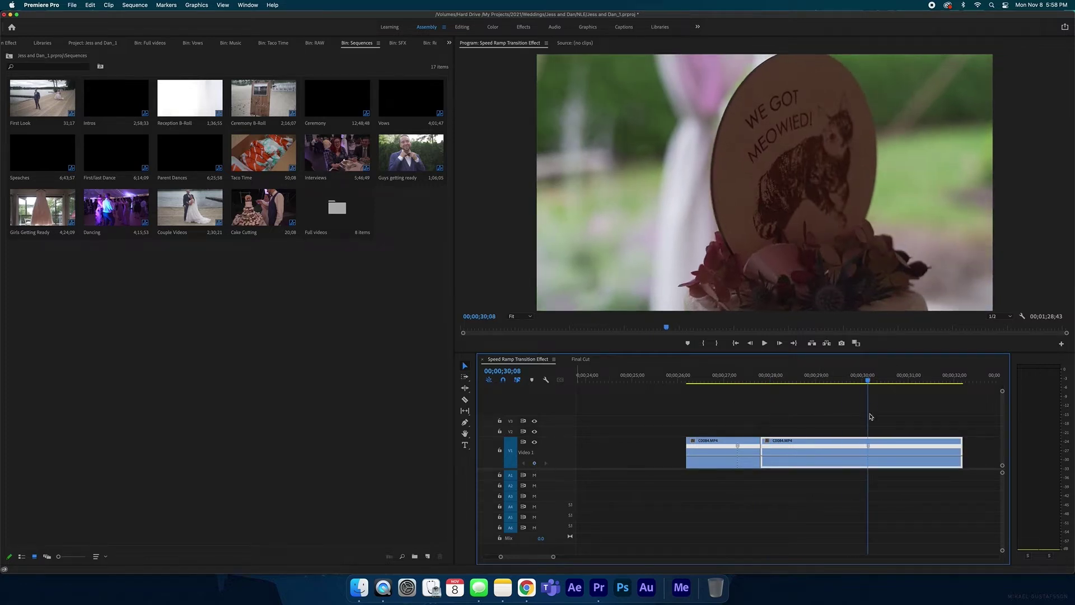
Step: Raise the speed of the first clip's section after its keyframe to about 500%
mouse_move(745, 374)
left_mouse_down()
mouse_move(732, 376)
mouse_move(742, 377)
left_mouse_up()
key("=")
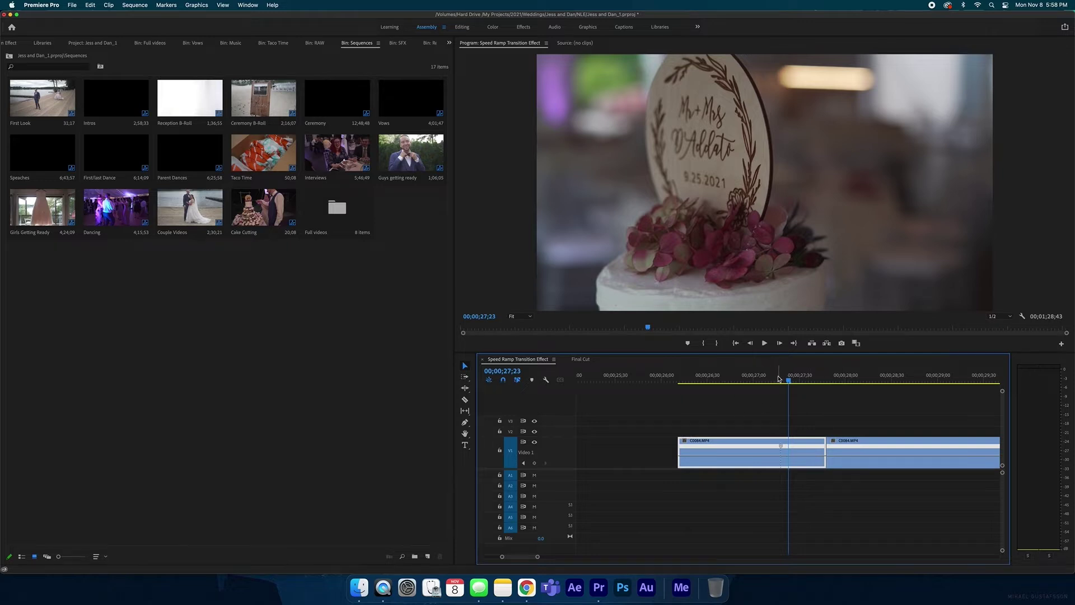
key("Left")
key("Left")
key("Left")
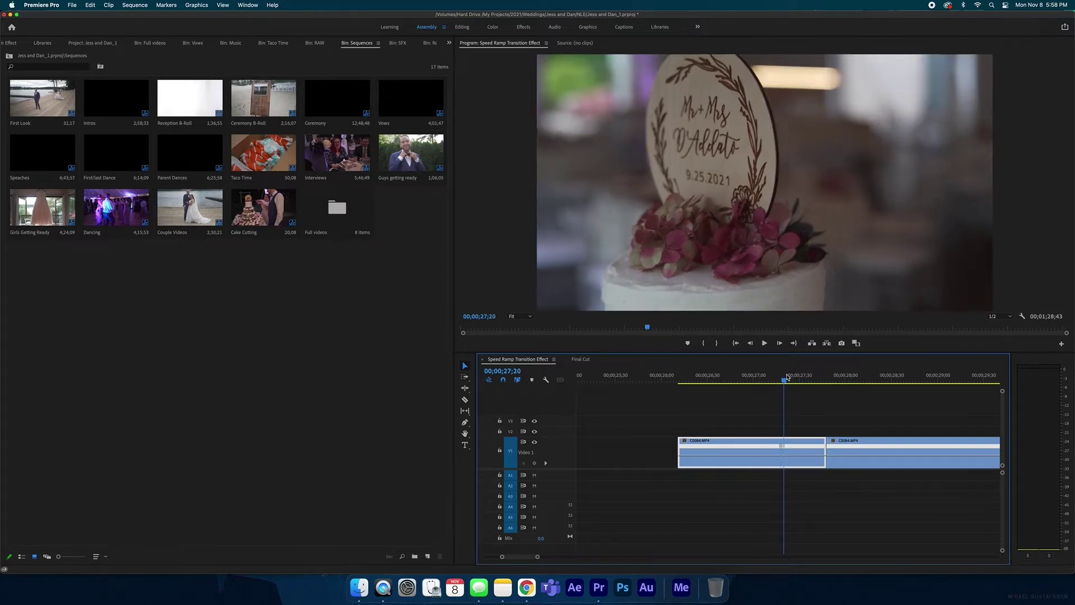
left_click_drag(787, 377, 801, 377)
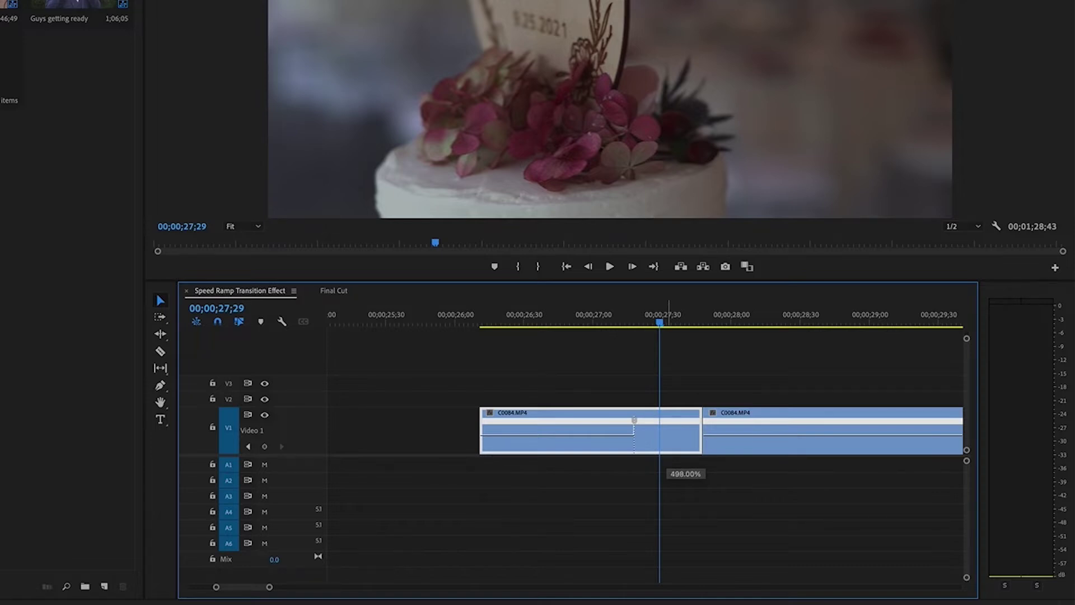
left_click_drag(669, 250, 669, 245)
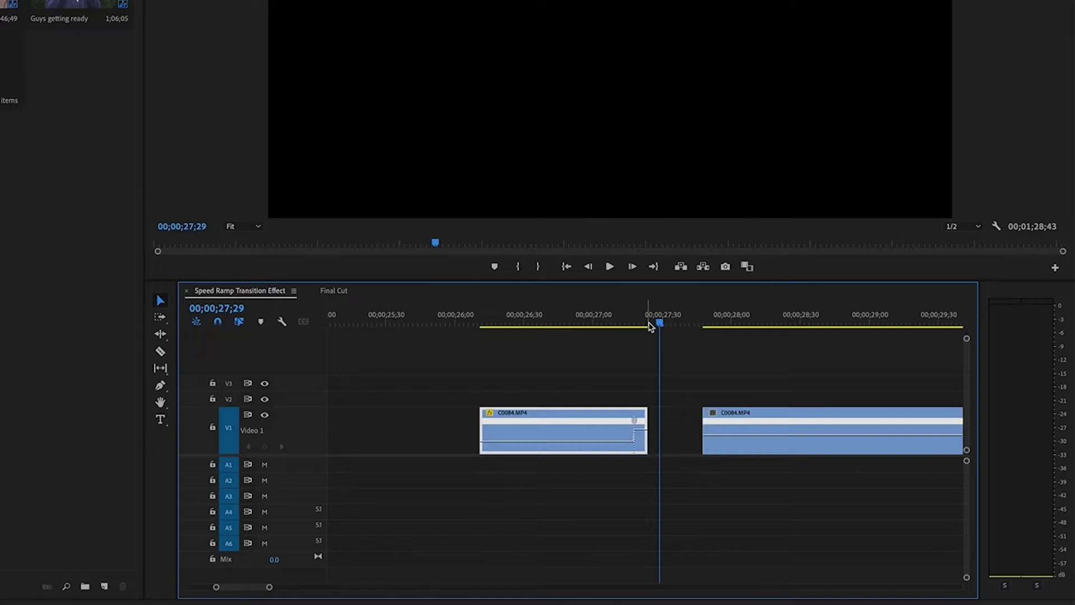
Step: Try extending the end of the first clip to about 00;00;27;38, and undo the extension
key("=")
key("=")
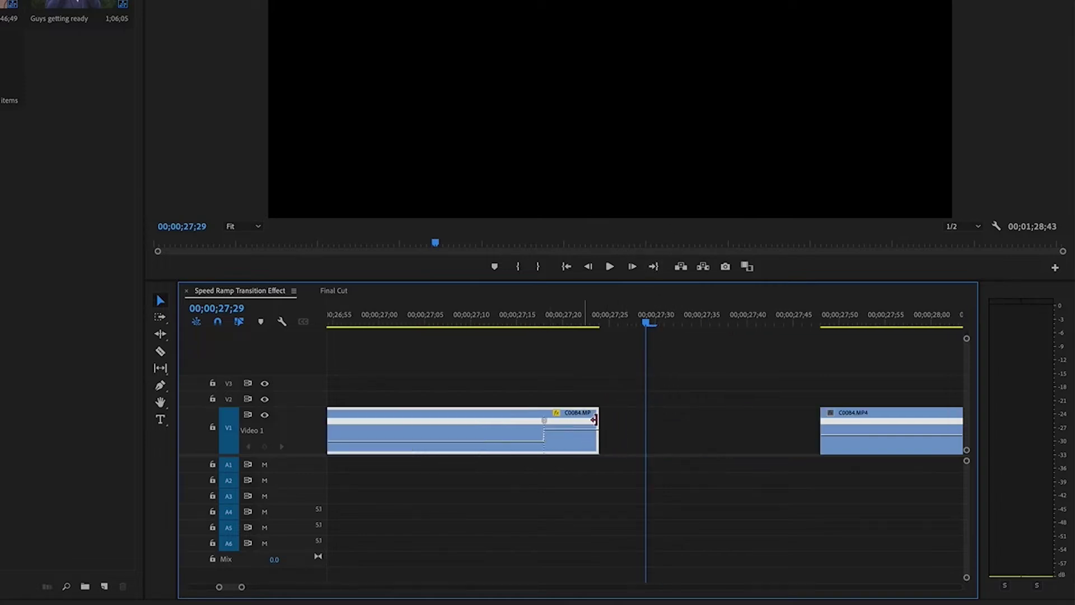
left_click_drag(597, 416, 727, 415)
left_click(618, 322)
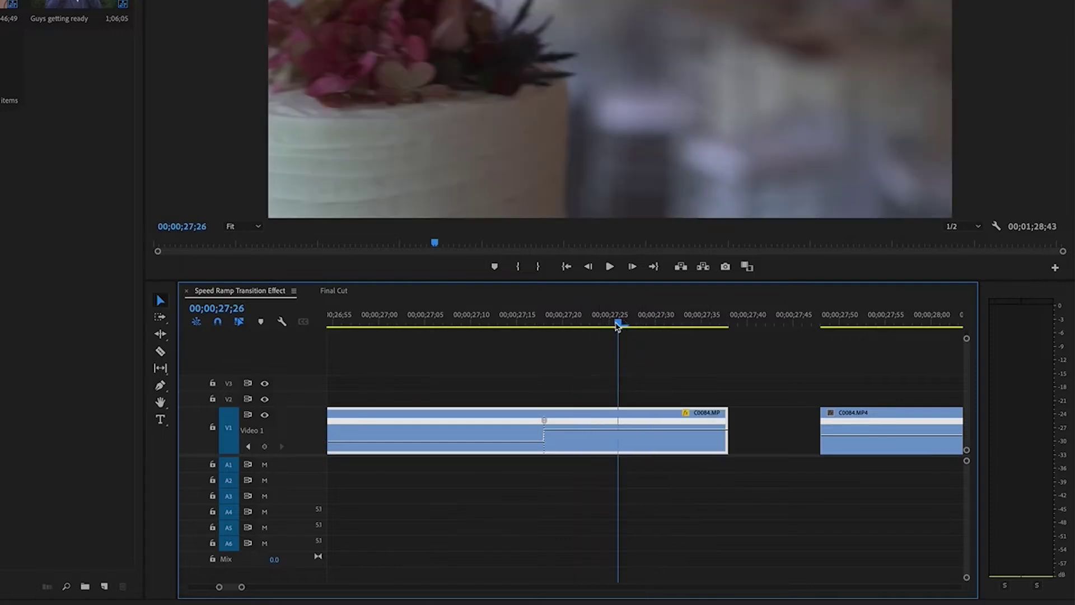
left_click(600, 323)
key("ctrl+z")
key("minus")
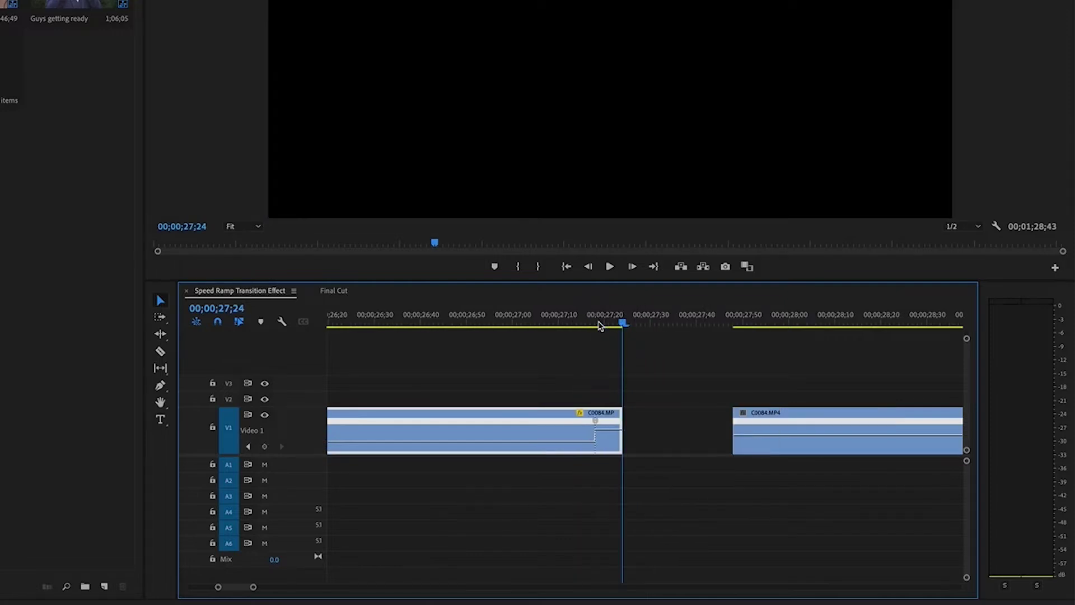
Step: Play through the first clip's speed change and lower the speed of its section after the keyframe
left_click(600, 323)
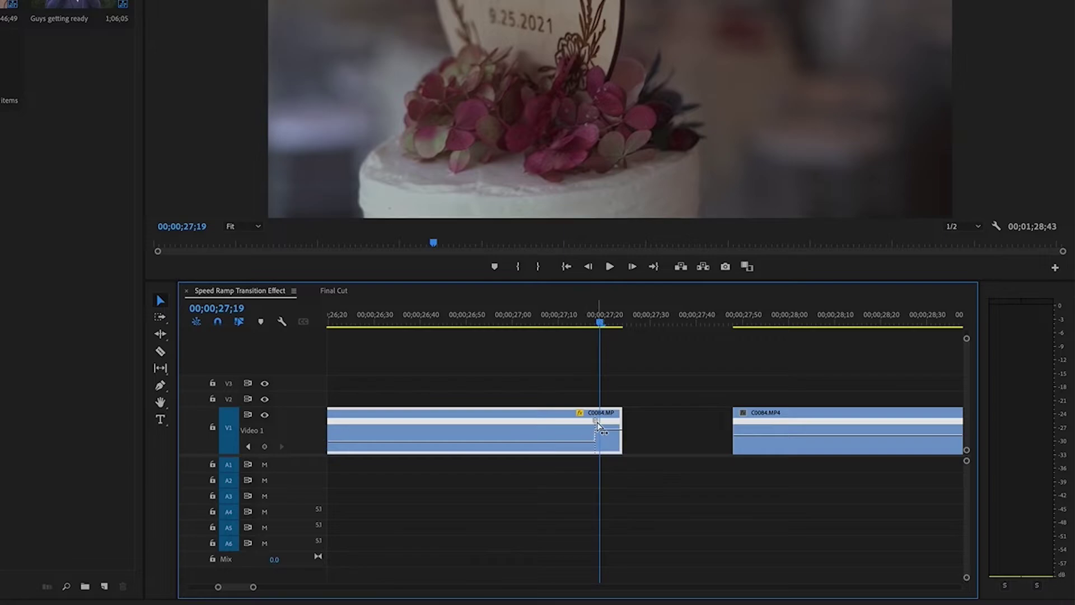
left_click_drag(601, 322, 596, 322)
key("space")
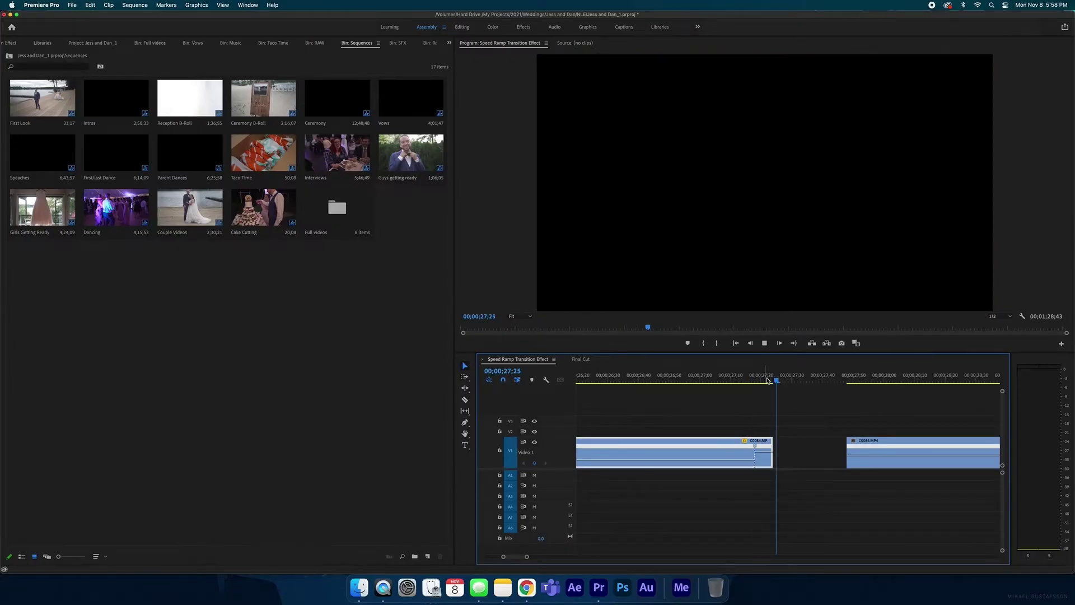
key("space")
key("minus")
mouse_move(763, 379)
left_mouse_down()
mouse_move(815, 379)
mouse_move(768, 379)
mouse_move(779, 383)
left_mouse_up()
left_click_drag(782, 438, 780, 451)
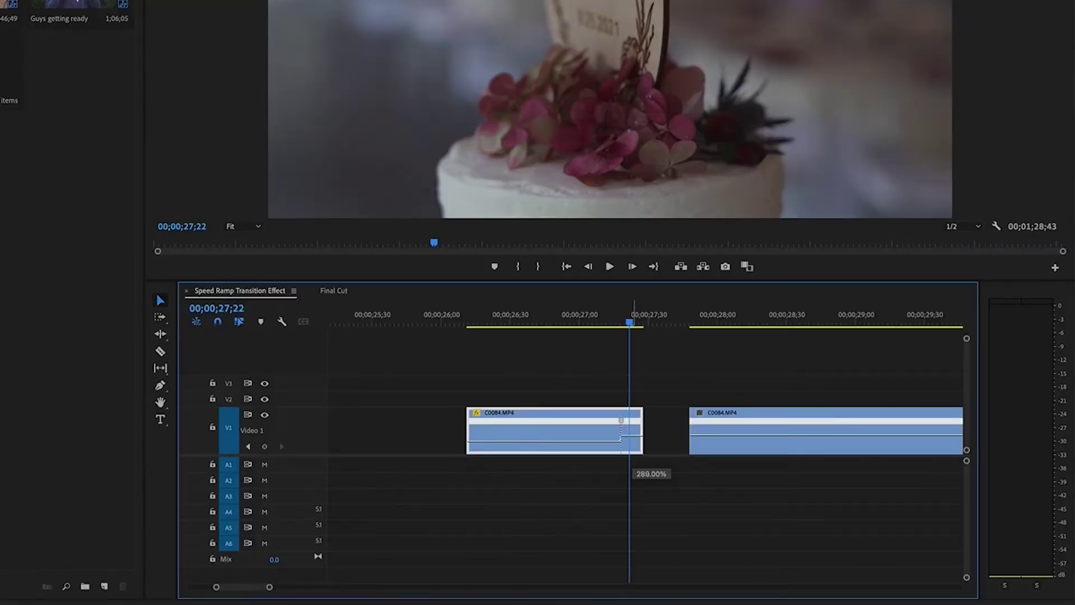
left_click_drag(634, 552, 634, 553)
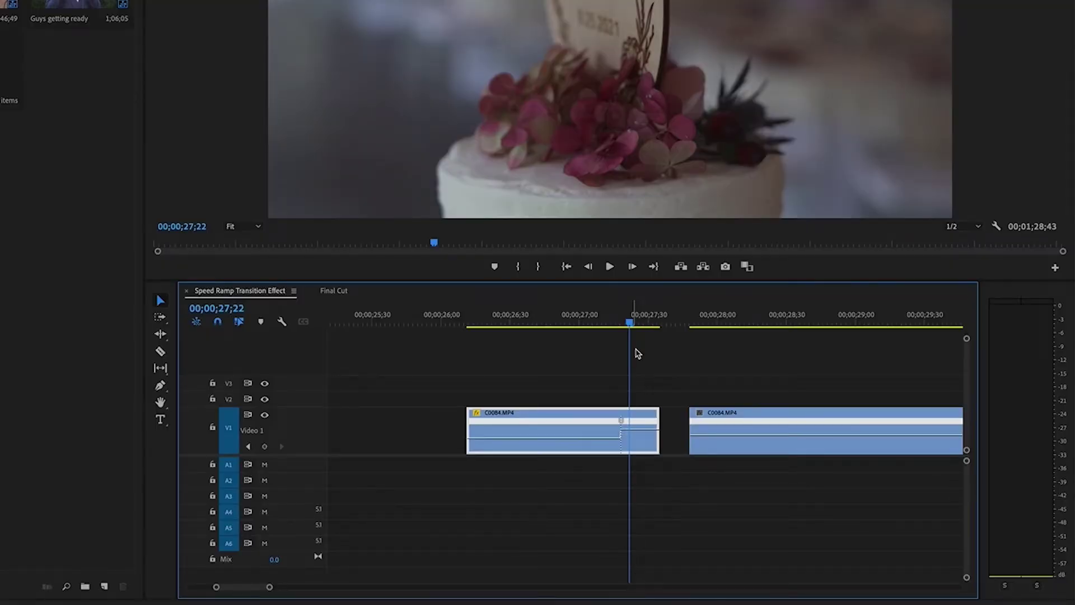
Step: Play through the first clip's speed change and split its speed keyframe into a gradual ramp
left_click_drag(620, 311, 619, 311)
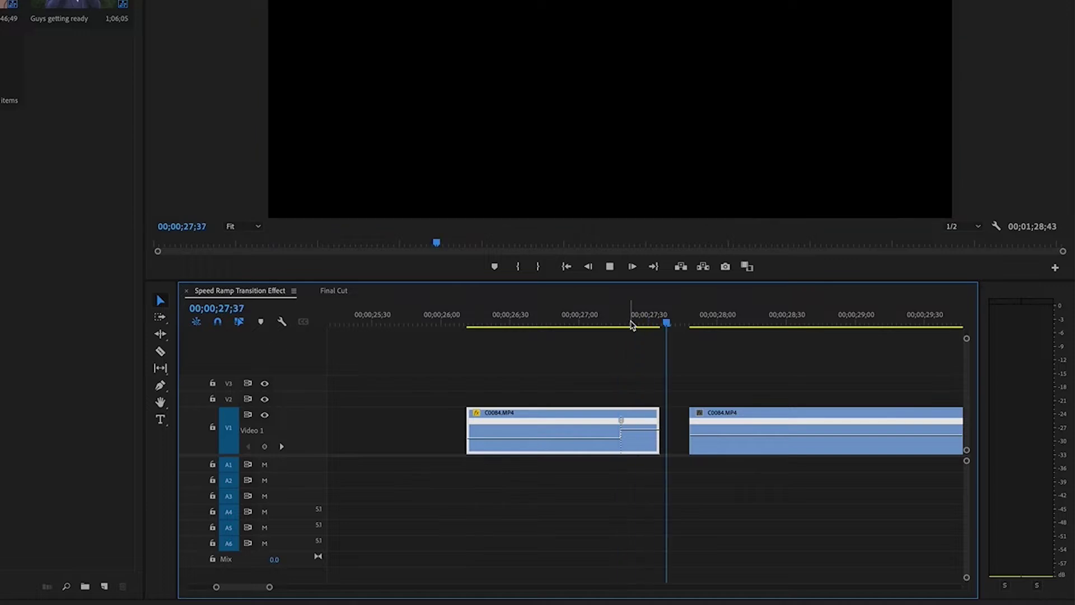
key("space")
scroll(629, 325, "right", 2)
left_click_drag(588, 316, 611, 327)
scroll(587, 444, "up", 4)
key("space")
left_click_drag(582, 424, 649, 421)
key("minus")
Step: Scrub through the ramp and trim the end of the first clip to 00;00;27;32
left_click(577, 317)
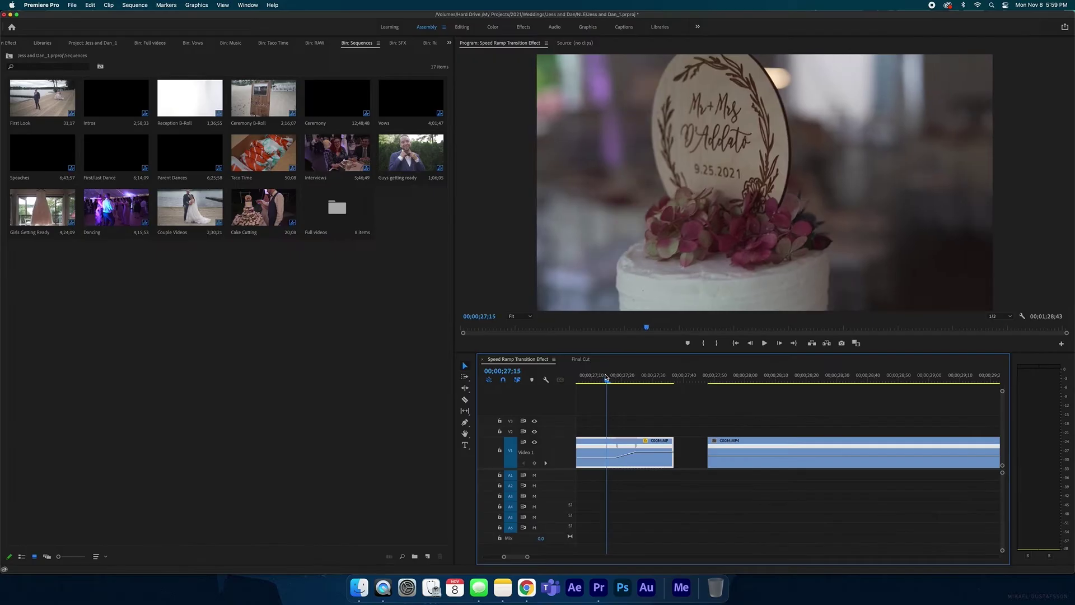
scroll(632, 404, "left", 5)
left_click_drag(663, 382, 788, 379)
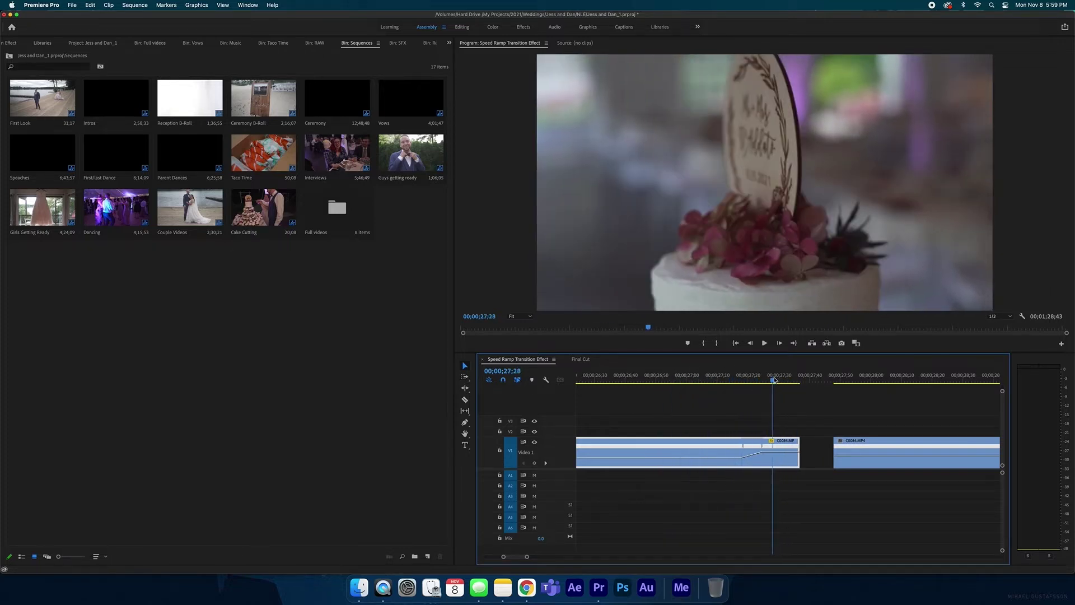
left_click_drag(799, 454, 784, 454)
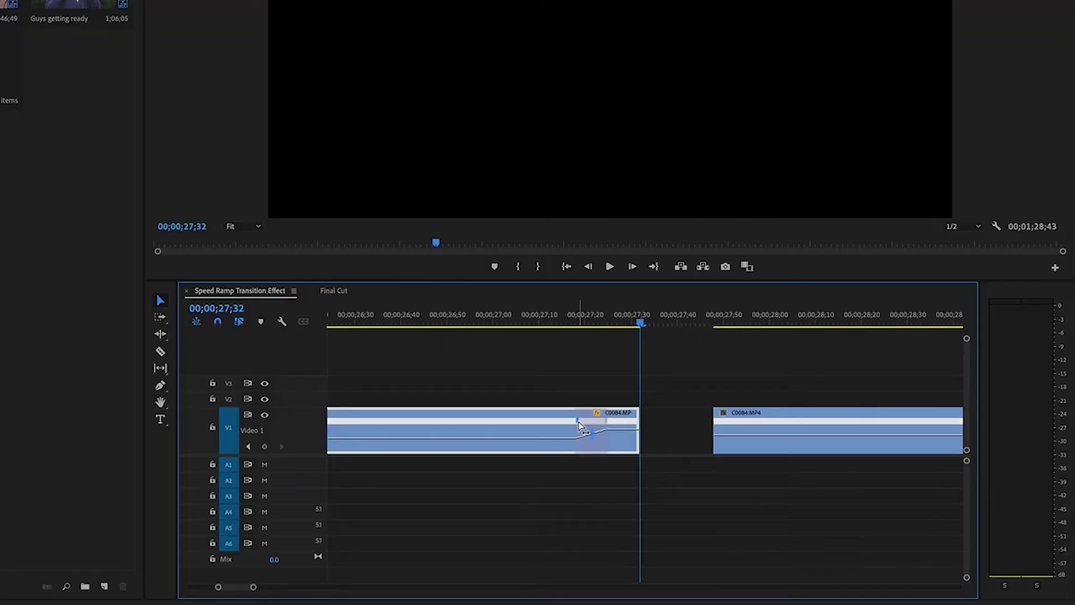
Step: Move the start of the first clip's ramp to about 00;00;26;58 and make the ramp shorter
left_click_drag(746, 450, 696, 450)
left_click_drag(507, 427, 487, 427)
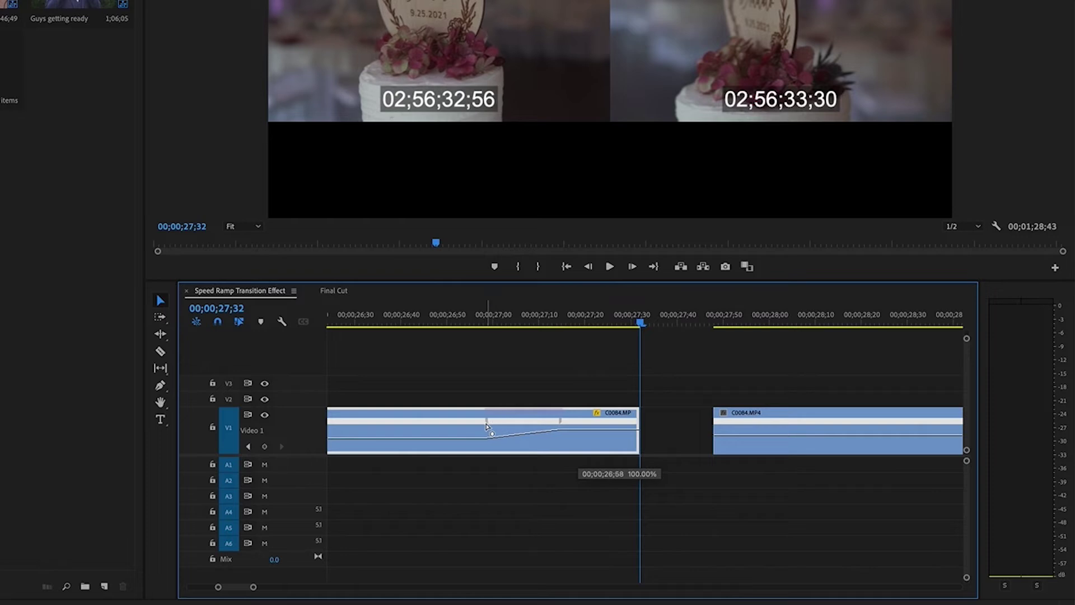
left_click_drag(566, 428, 515, 423)
Step: Trim the end of the first clip to 00;00;27;16 and move the second clip directly against it
left_click_drag(410, 317, 454, 320)
left_click_drag(481, 320, 568, 317)
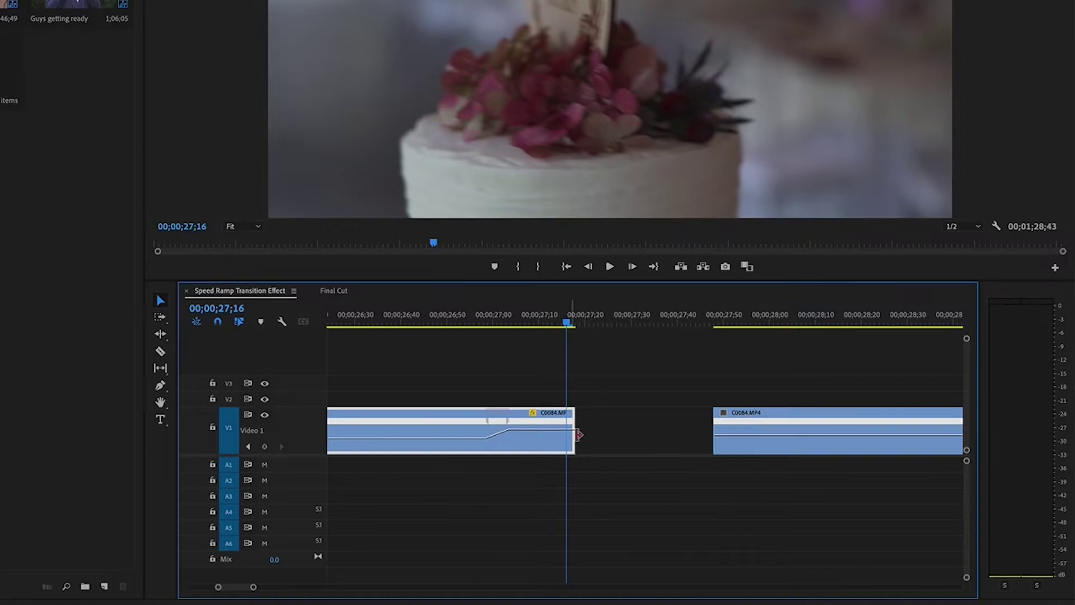
left_click_drag(584, 411, 571, 405)
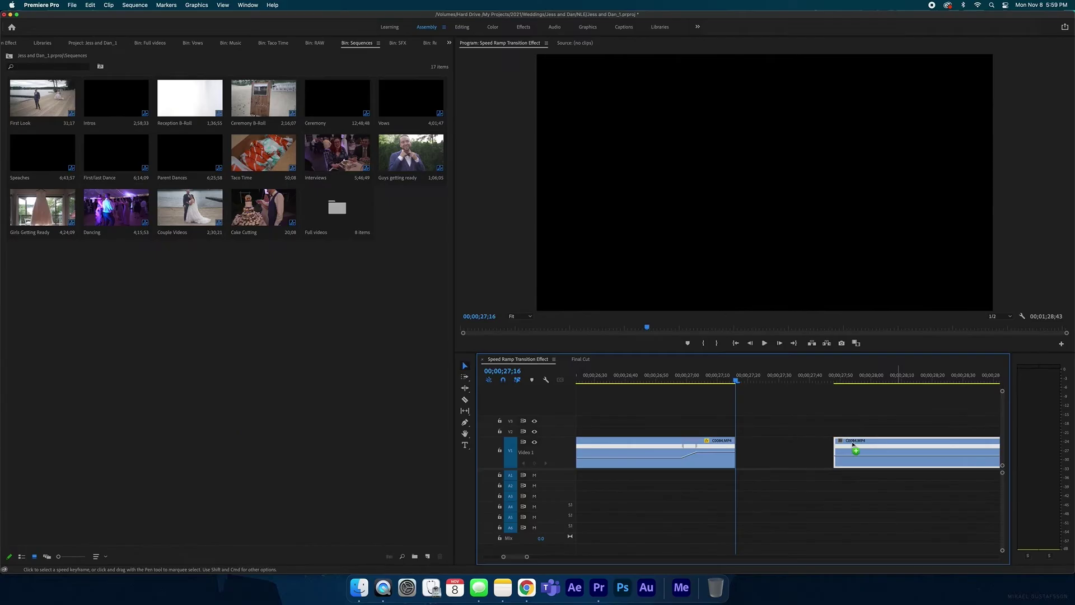
left_click_drag(748, 422, 669, 422)
Step: Raise the speed of the second clip's section before its keyframe to 500%, previewing the cut between adjustments
left_click_drag(658, 376, 793, 383)
key("minus")
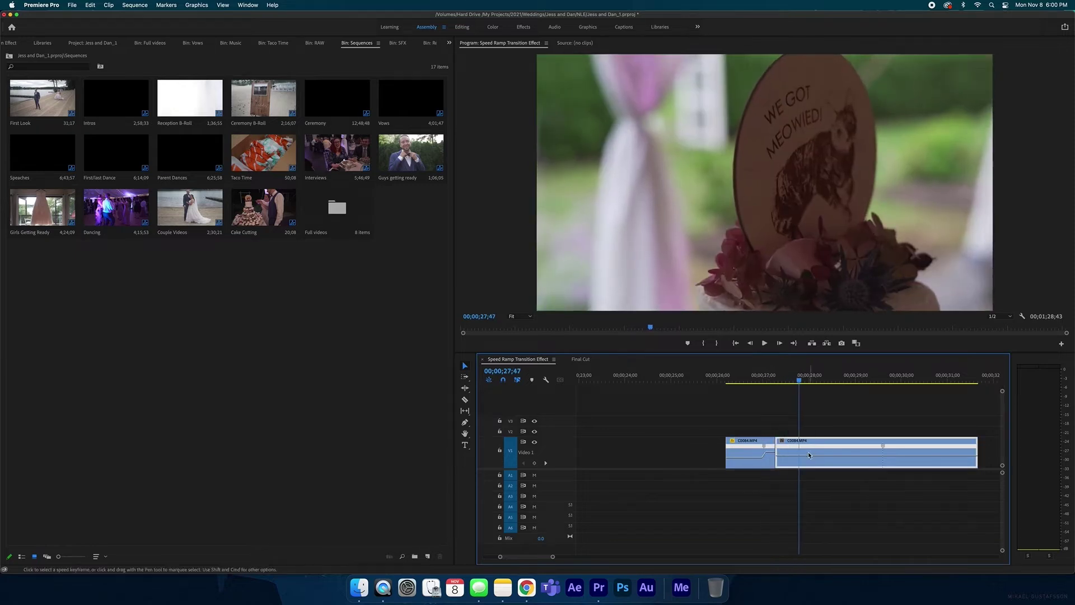
left_click_drag(809, 460, 809, 455)
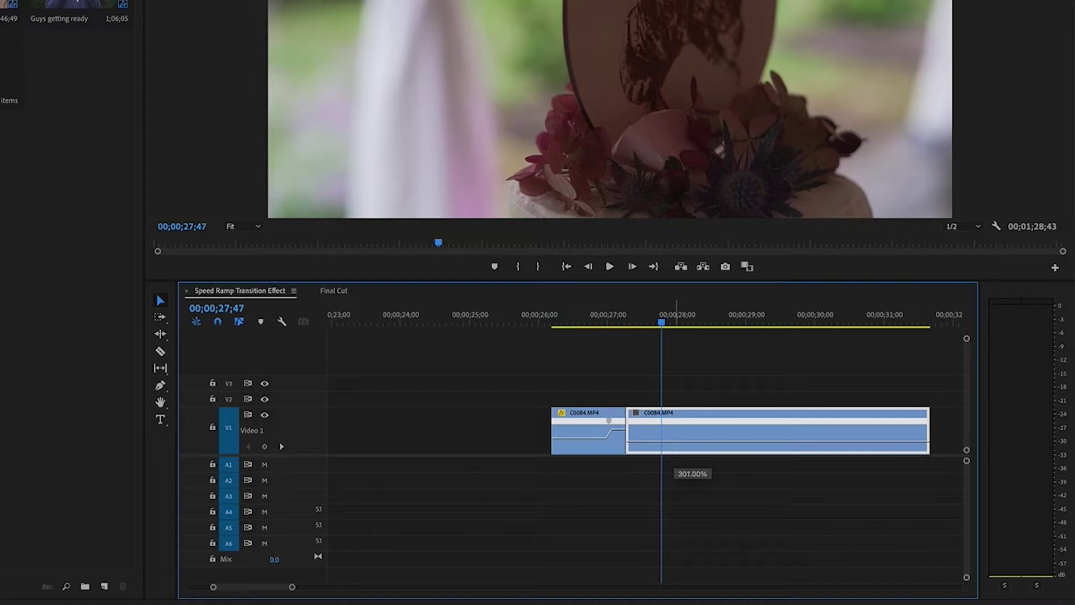
left_click(597, 314)
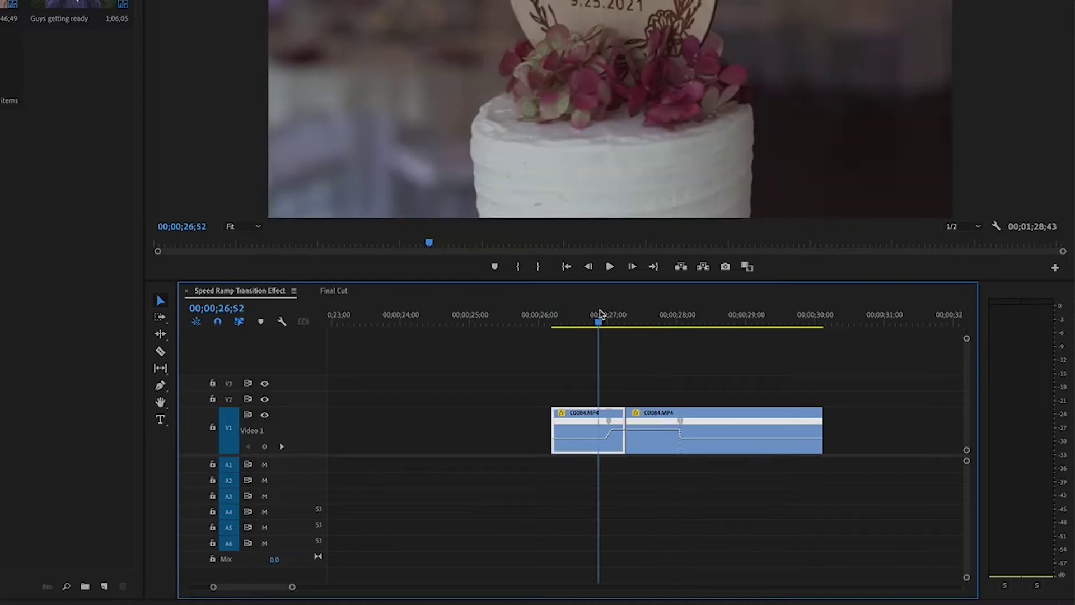
key("space")
left_click(655, 414)
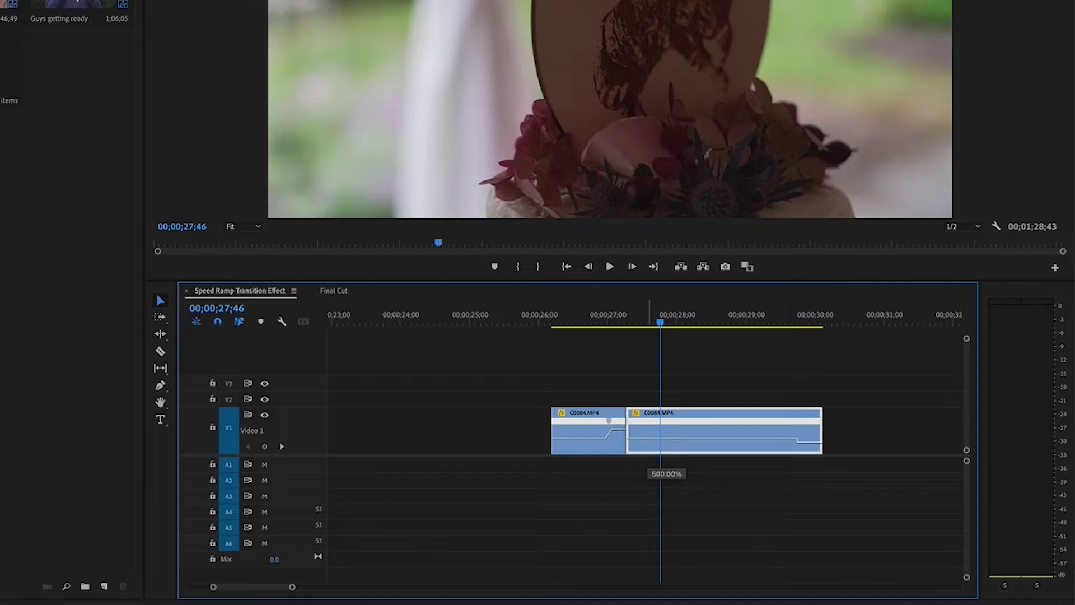
Step: Preview the second clip's fast section and split its speed keyframe into a gradual slow-down ramp
mouse_move(649, 320)
left_mouse_down()
mouse_move(619, 324)
mouse_move(639, 324)
left_mouse_up()
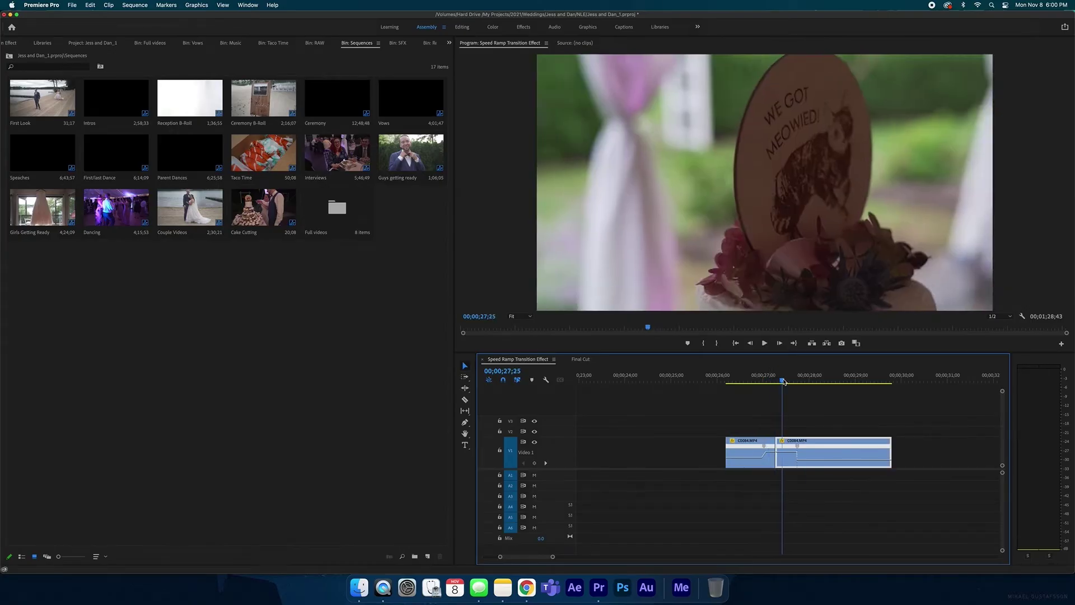
mouse_move(784, 382)
left_mouse_down()
mouse_move(752, 381)
mouse_move(777, 379)
left_mouse_up()
key("space")
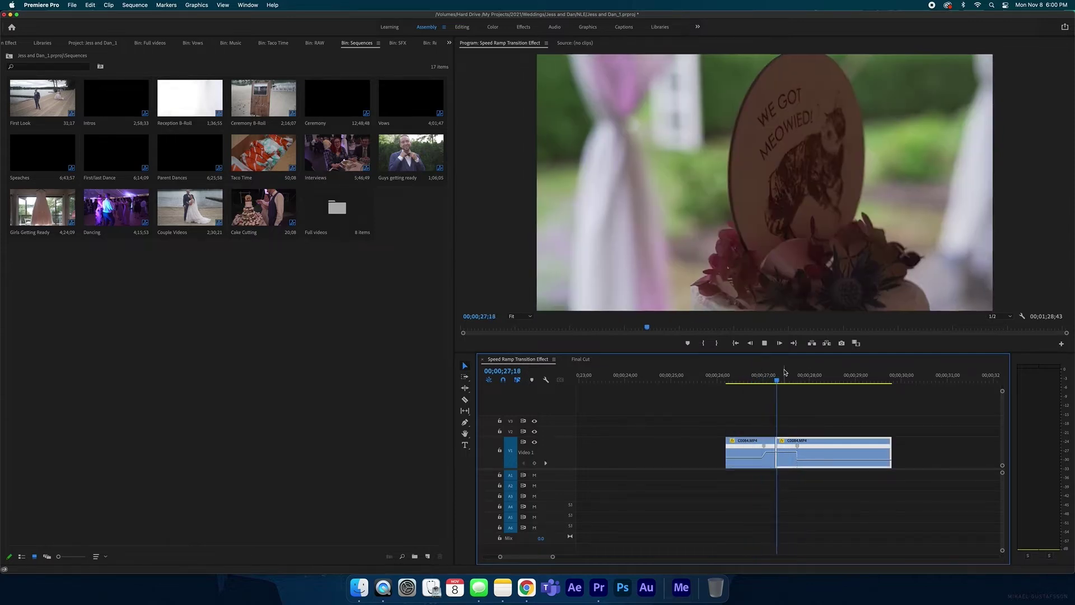
key("space")
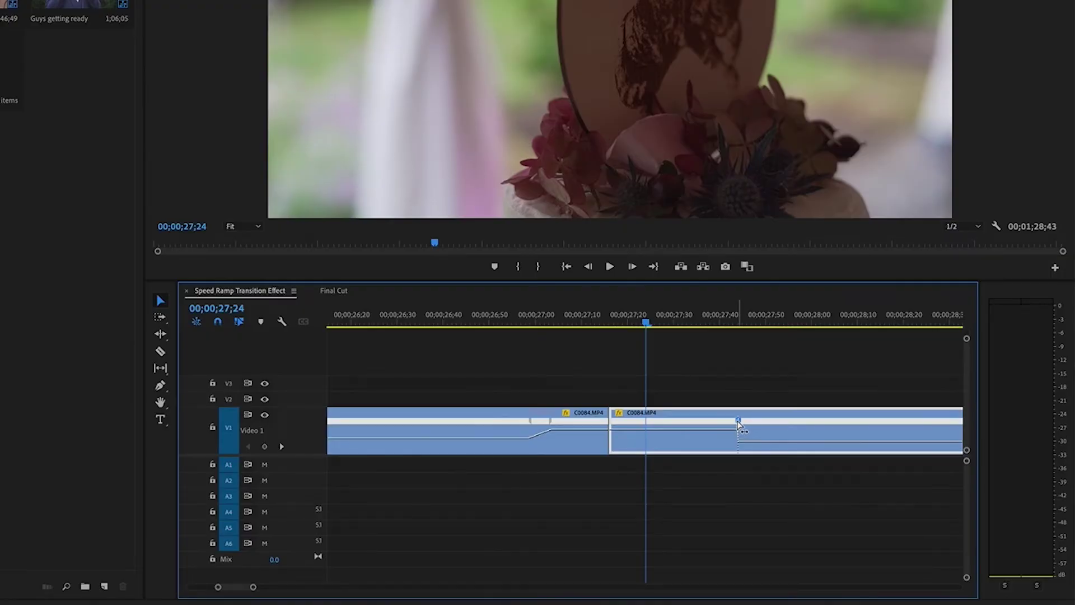
left_click_drag(738, 426, 696, 425)
left_click_drag(599, 418, 644, 415)
left_click_drag(822, 418, 795, 422)
Step: Play through the transition between the clips and shorten the second clip's slow-down ramp
left_click_drag(536, 314, 632, 329)
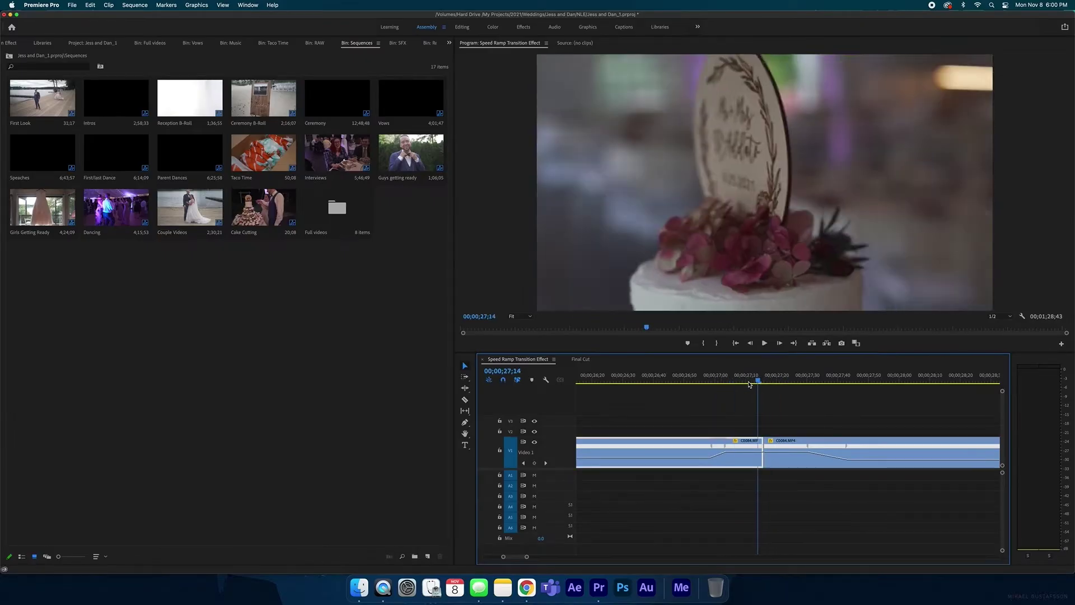
left_click_drag(779, 384, 614, 383)
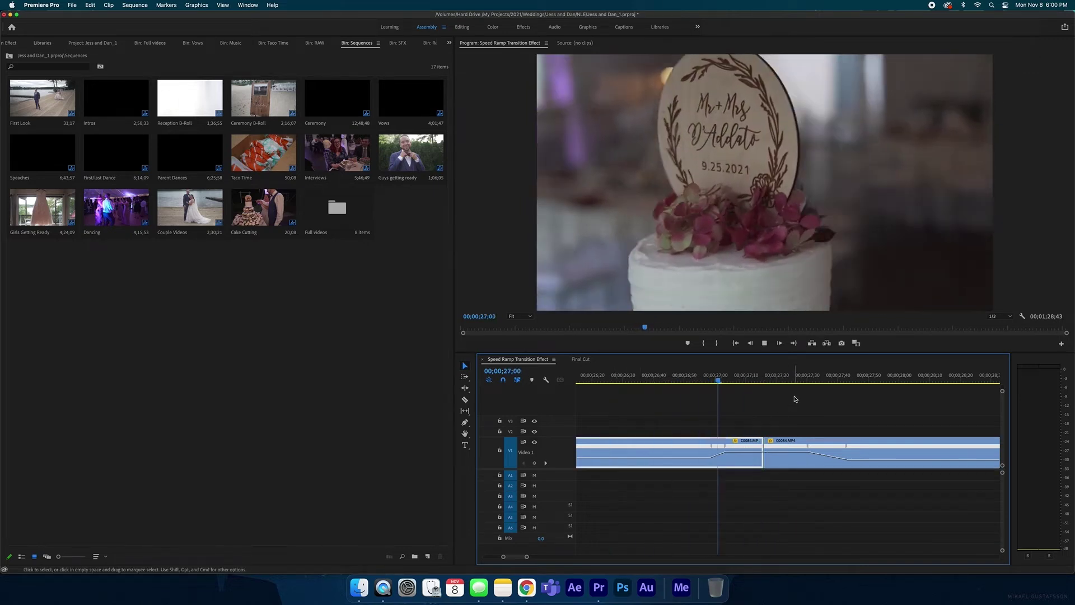
key("space")
left_click(673, 378)
key("space")
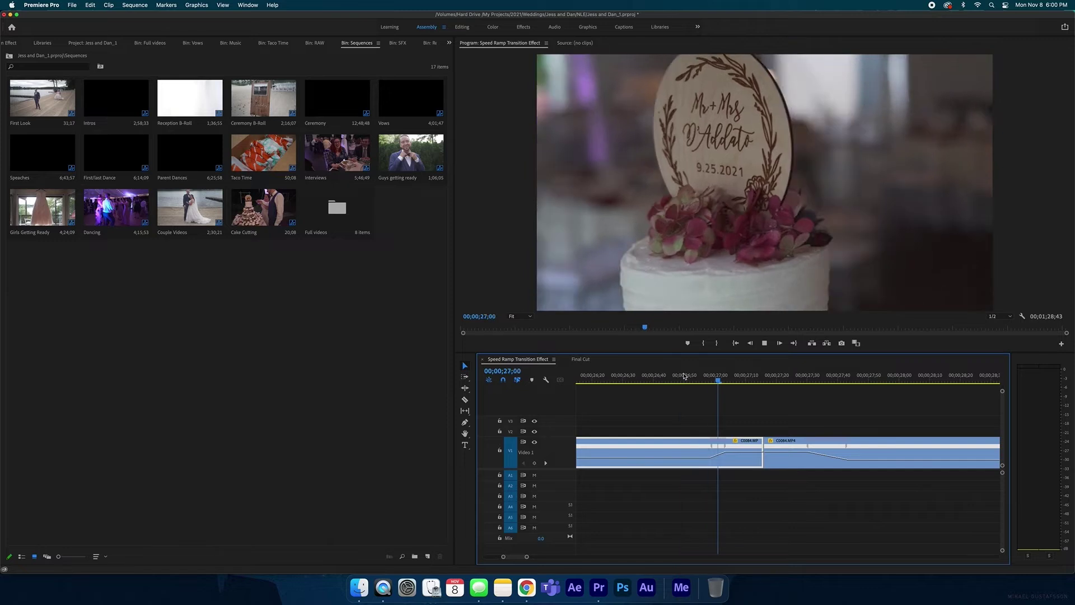
left_click_drag(685, 377, 793, 386)
key("space")
left_click_drag(848, 452, 816, 452)
Step: Play back the transition repeatedly from the first clip into the second to check its timing
left_click(683, 371)
key("space")
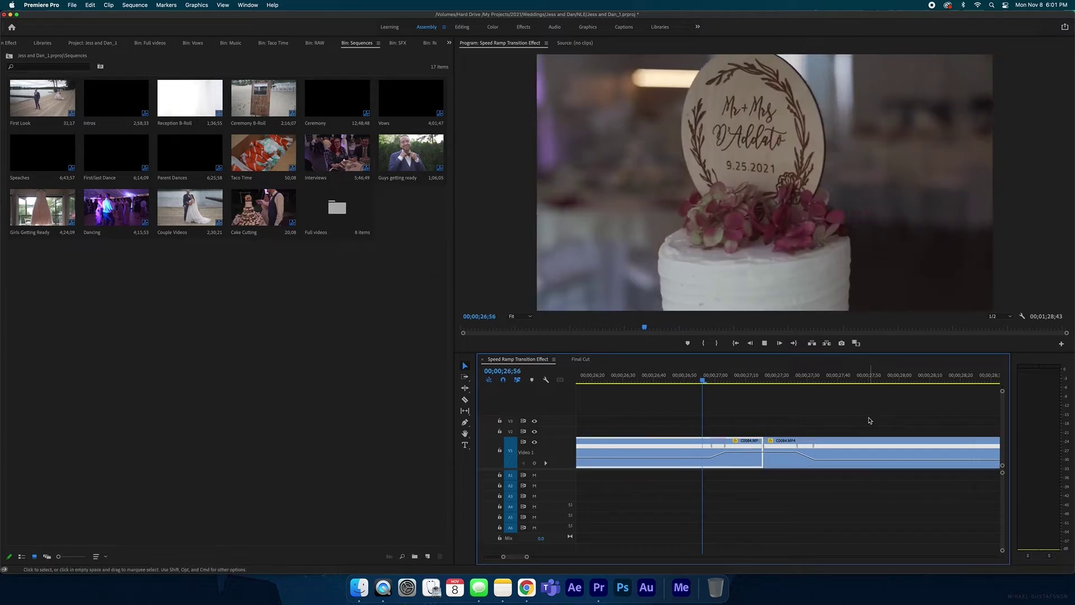
key("space")
left_click(671, 375)
key("space")
scroll(857, 397, "right", 3)
scroll(852, 397, "right", 2)
key("space")
left_click(739, 415)
key("minus")
key("minus")
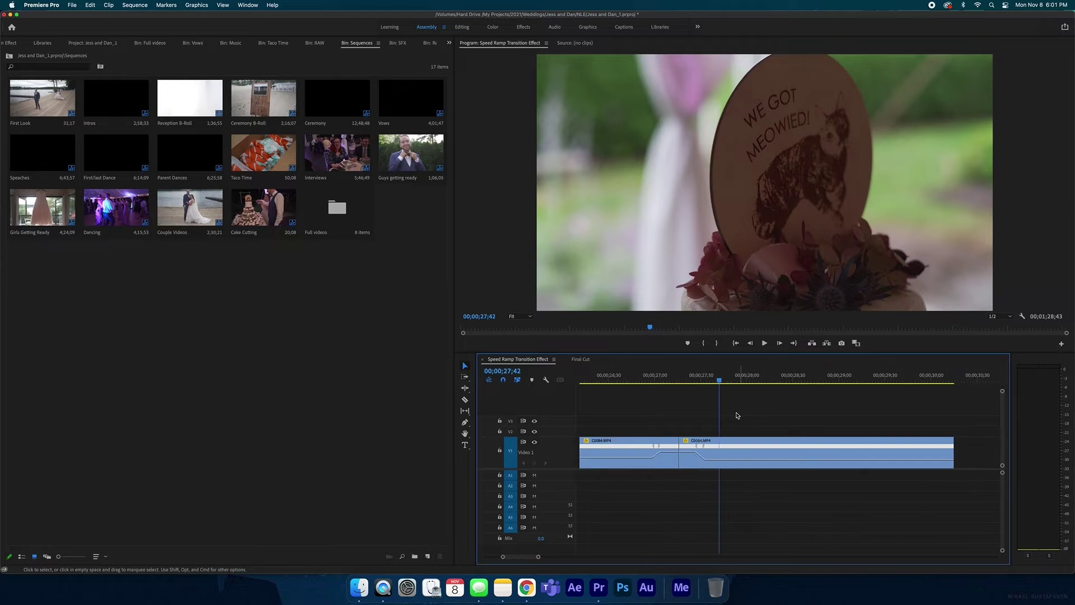
left_click(707, 372)
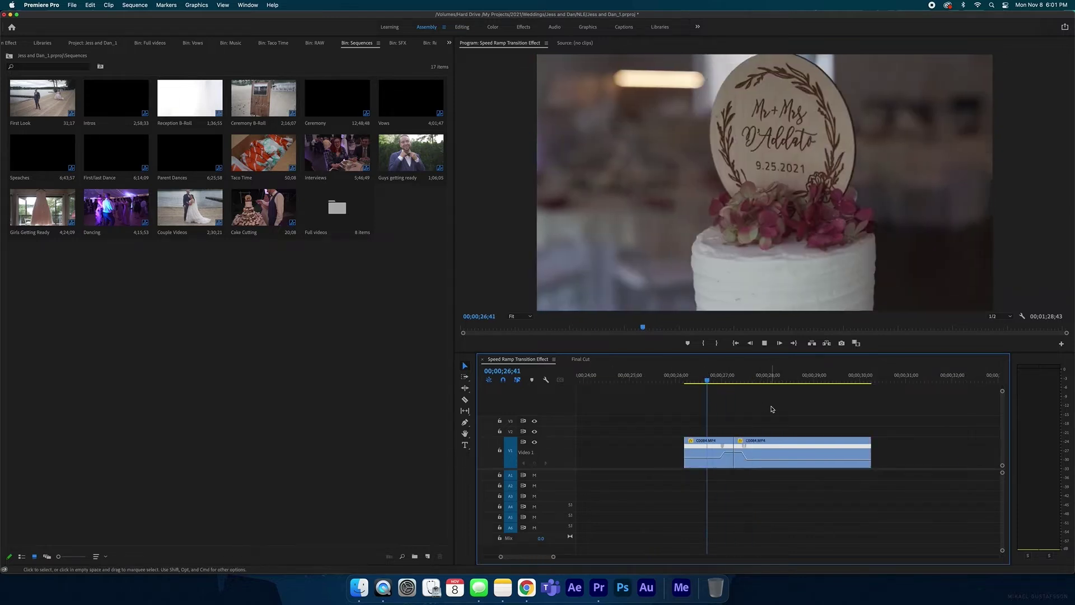
key("space")
left_click(709, 375)
key("space")
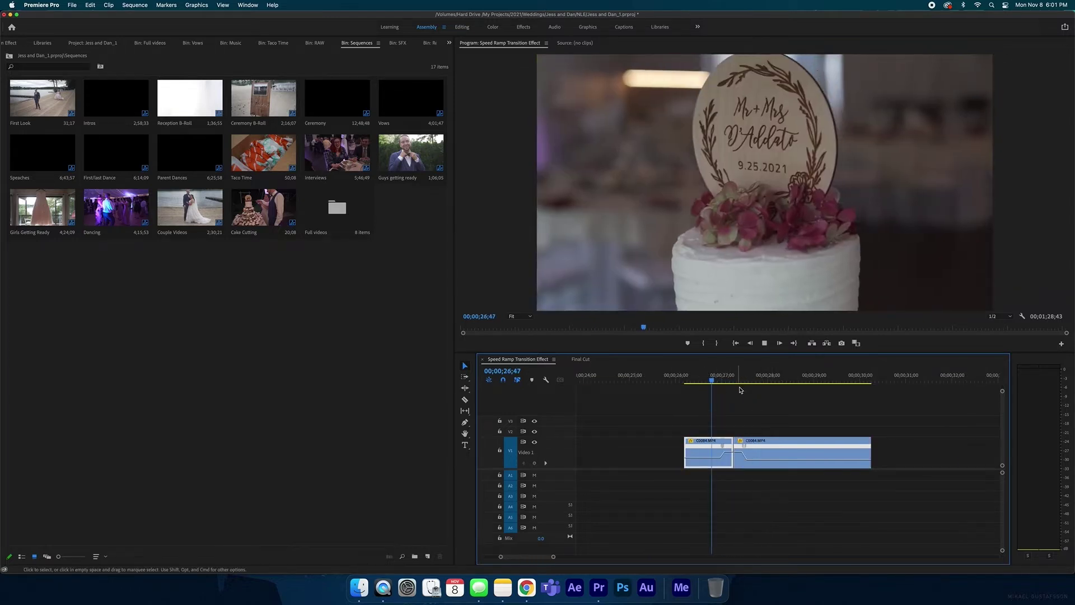
key("space")
left_click(720, 376)
key("equal")
key("equal")
left_click(811, 413)
scroll(838, 409, "right", 3)
Step: Replay the transition and trim the first clip's start and the second clip's end close to it
key("space")
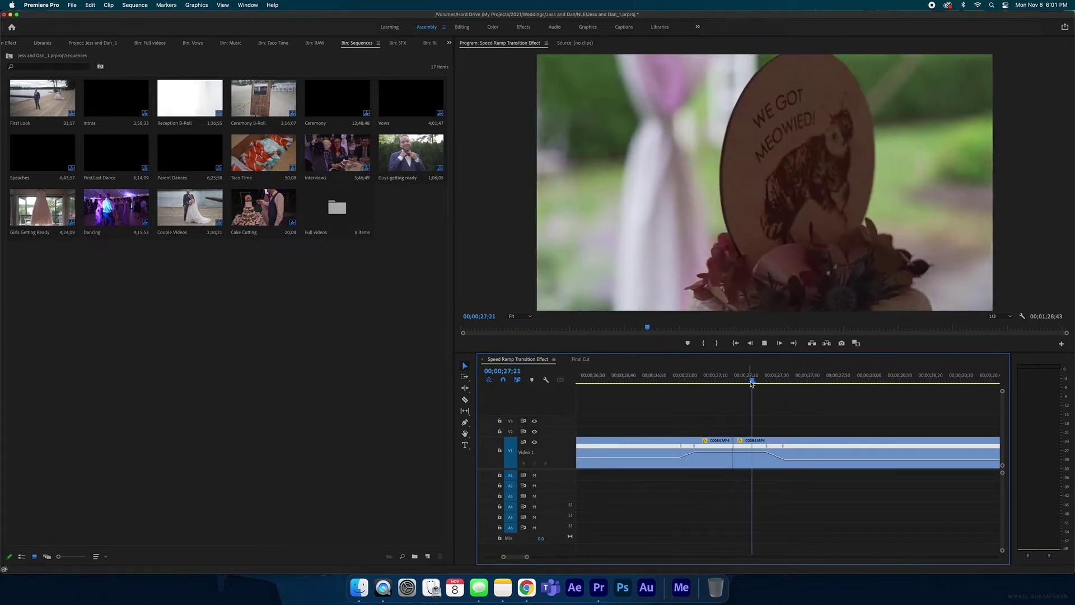
key("space")
key("space")
key("minus")
left_click(723, 375)
key("space")
key("minus")
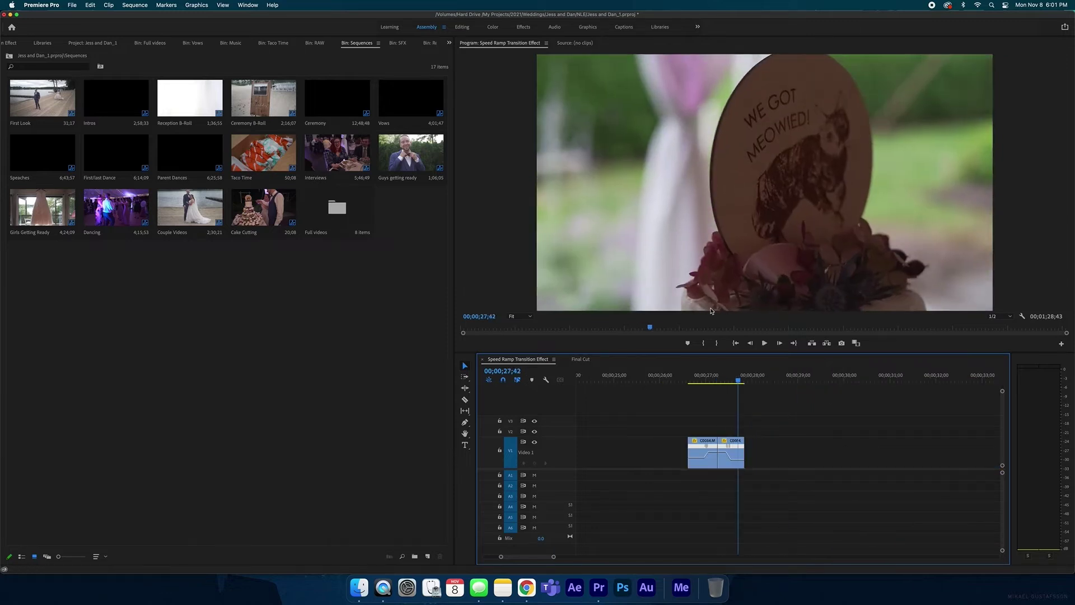
Step: Mark In and Out points around both clips and render the range with Render In to Out
left_click(679, 370)
key("i")
left_click(749, 372)
key("o")
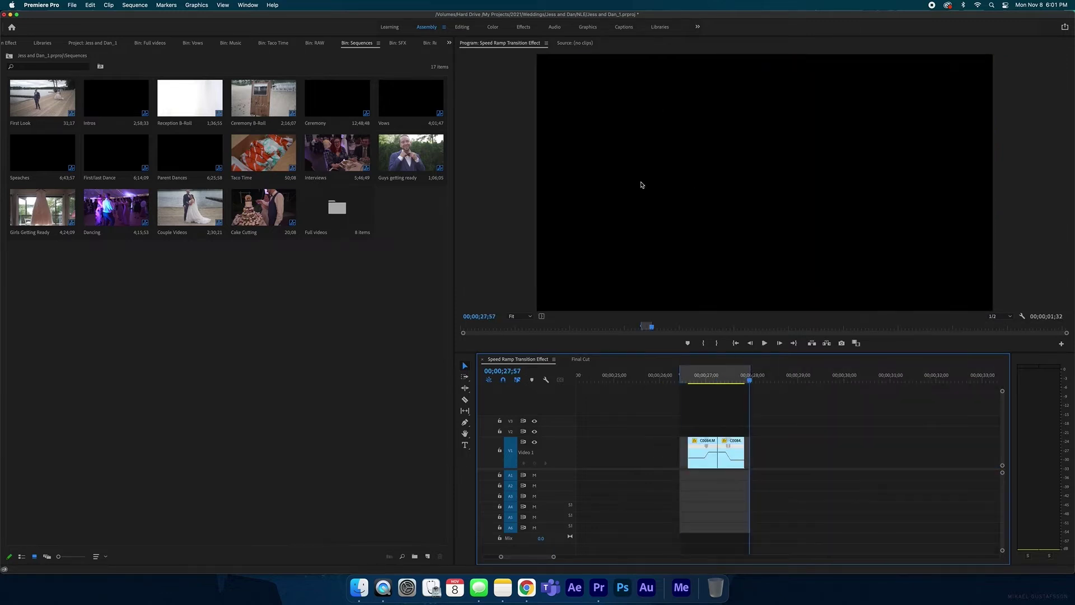
left_click(227, 4)
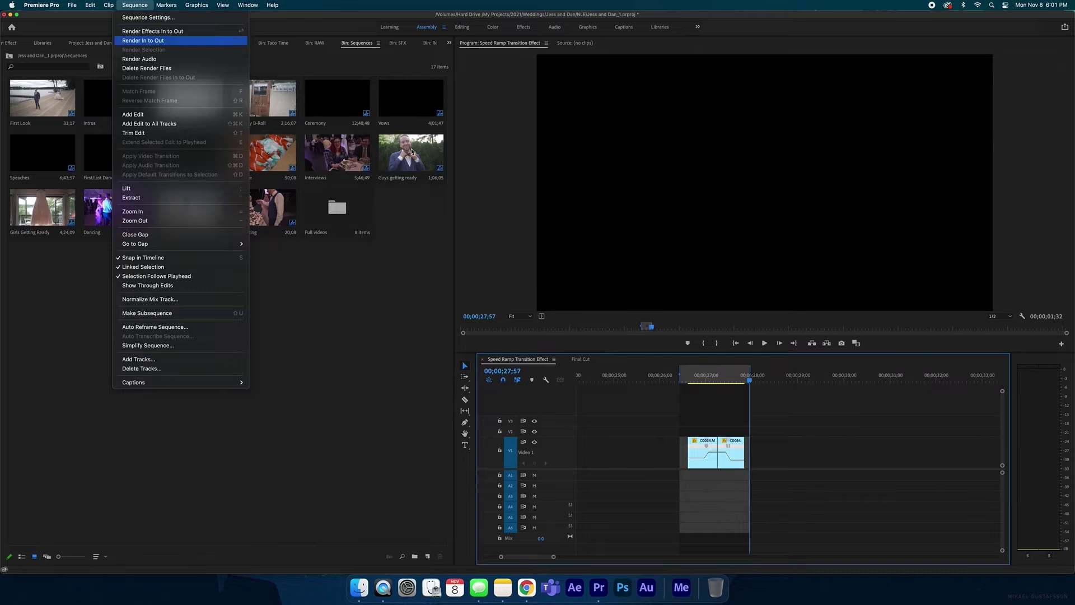
left_click(148, 37)
Step: Clear the In and Out points and play back the rendered transition across both clips
right_click(715, 369)
left_click(758, 448)
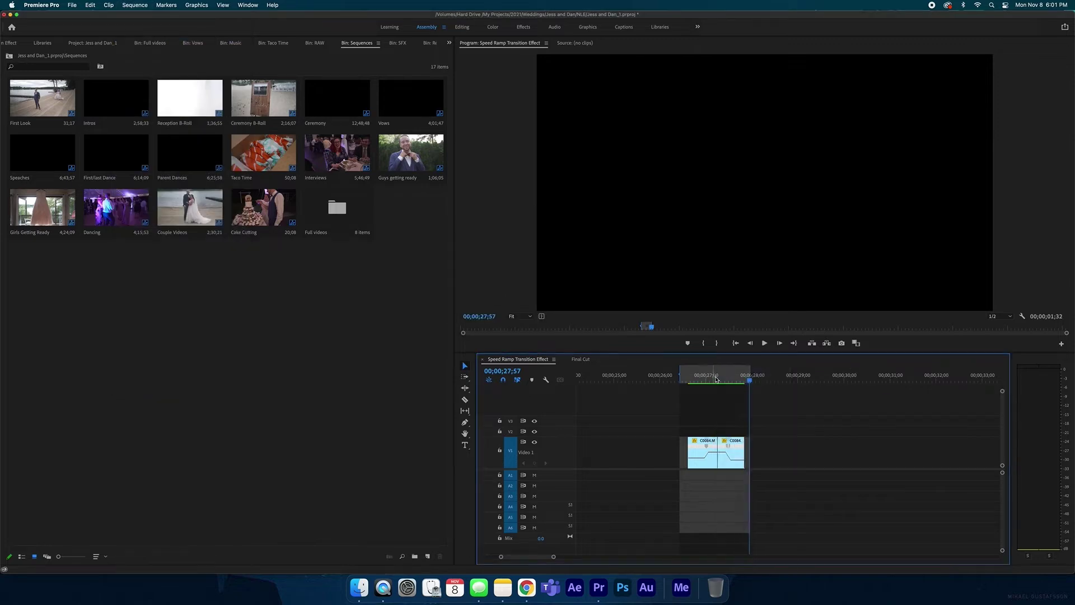
left_click(691, 376)
key("space")
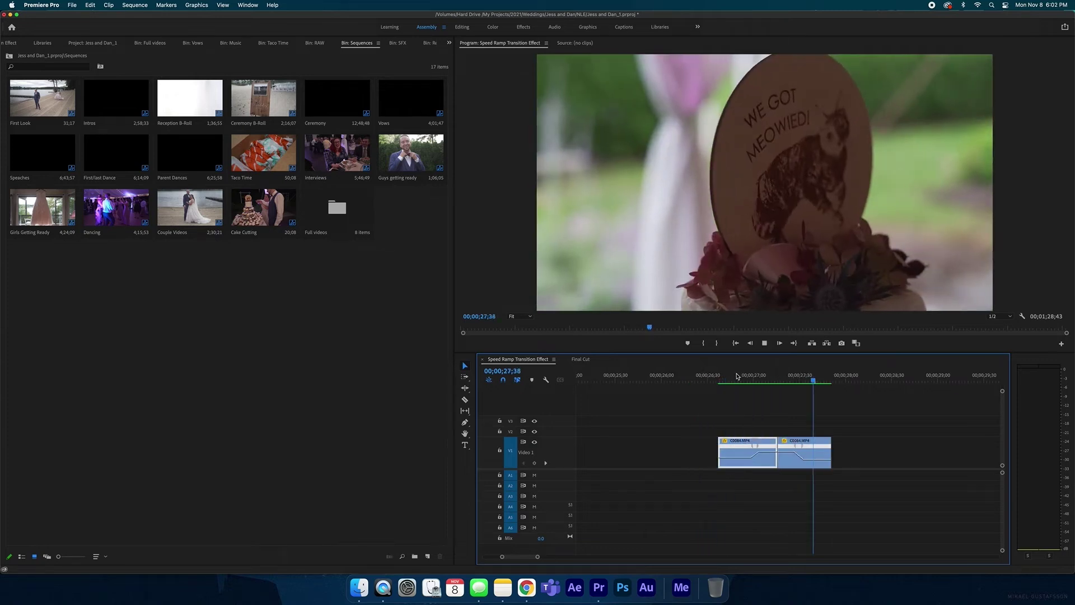
left_click_drag(737, 377, 826, 455)
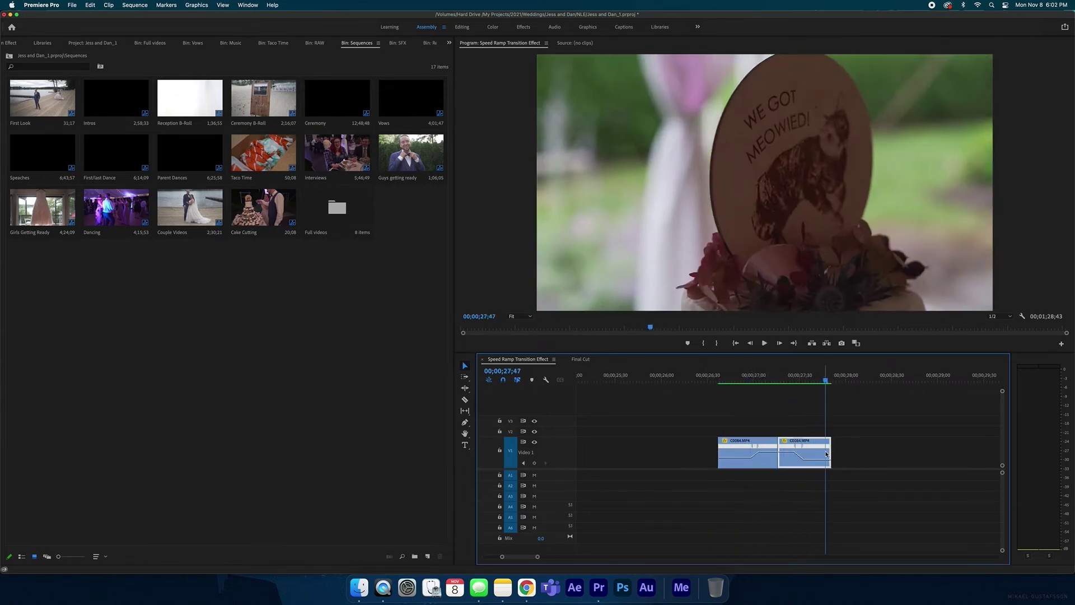
mouse_move(762, 390)
left_mouse_down()
mouse_move(792, 381)
mouse_move(751, 380)
mouse_move(794, 380)
mouse_move(747, 380)
left_mouse_up()
key("space")
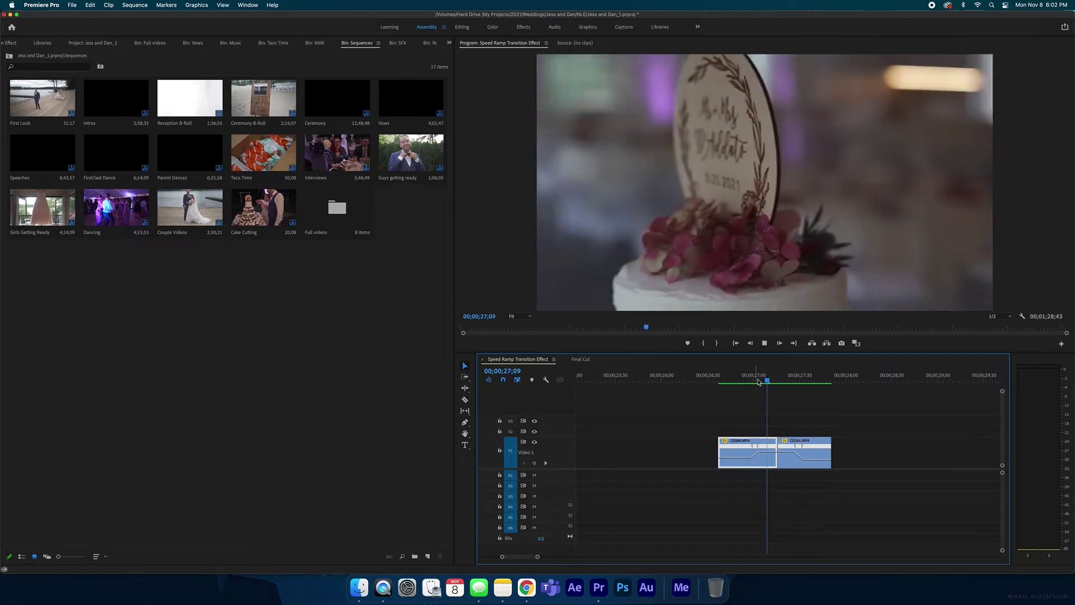
key("space")
Step: Try adjusting the second clip's speed keyframe, and undo the change
left_click(800, 380)
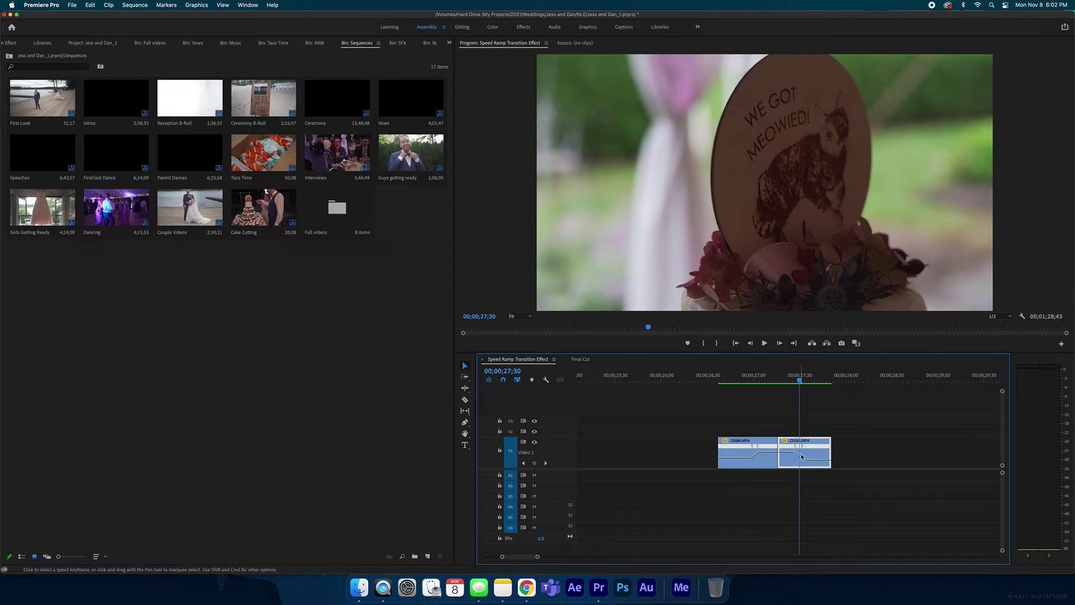
mouse_move(812, 446)
left_mouse_down()
mouse_move(797, 450)
mouse_move(822, 449)
left_mouse_up()
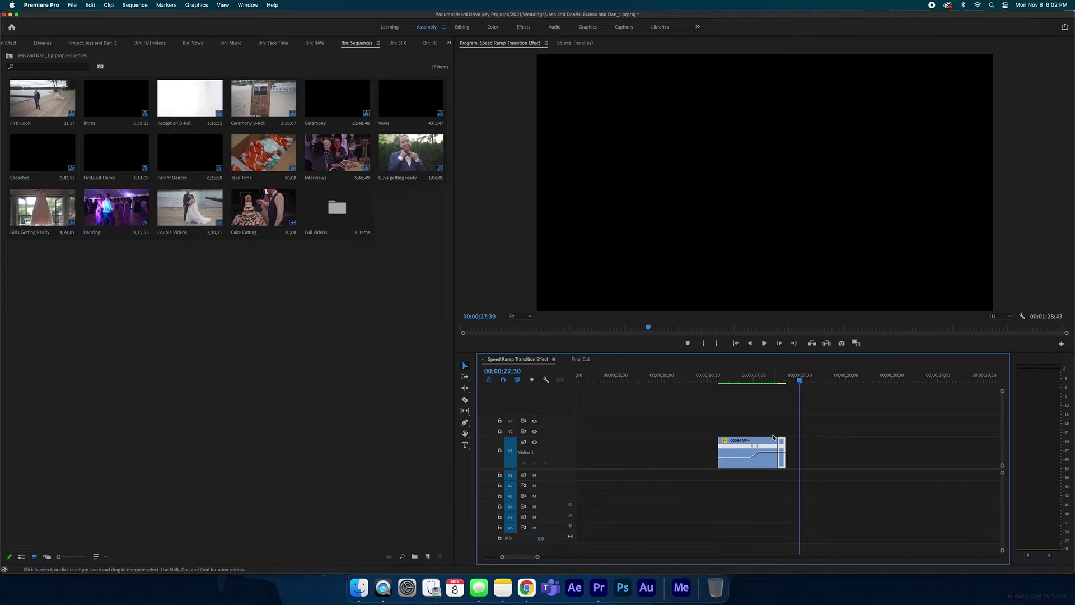
key("super+z")
Step: Shift the second clip's slow-down ramp slightly later, keeping it short, and play through the transition
left_click_drag(807, 449, 808, 449)
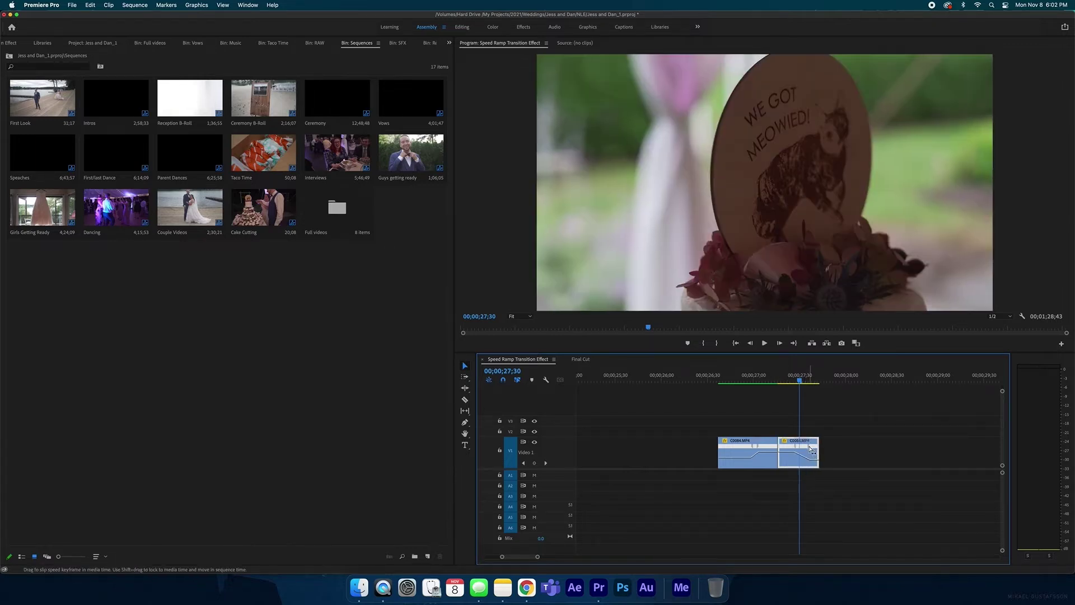
left_click_drag(798, 448, 795, 449)
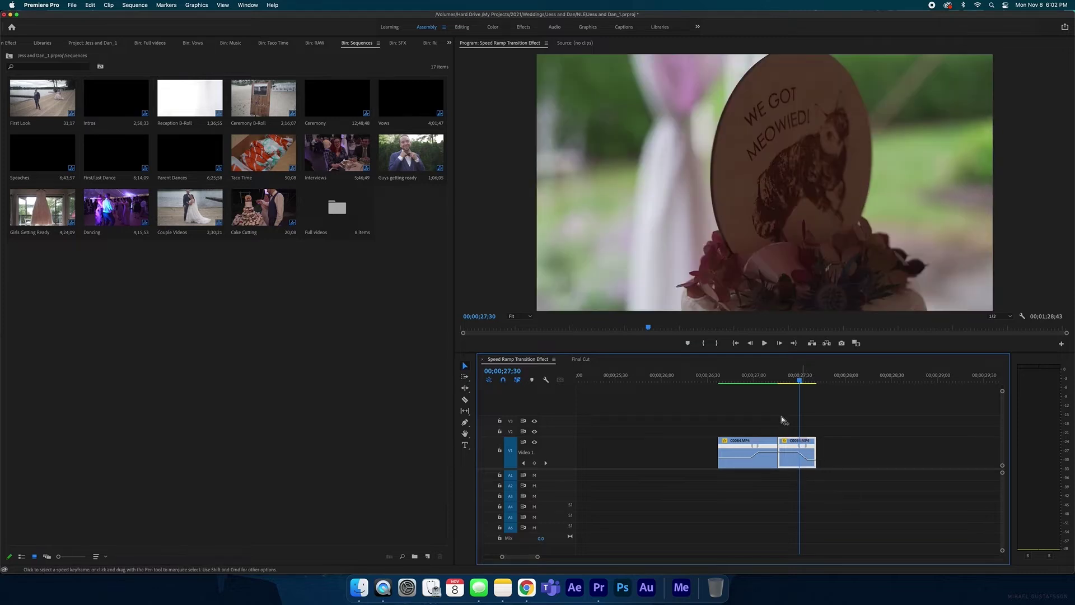
left_click(762, 380)
key("space")
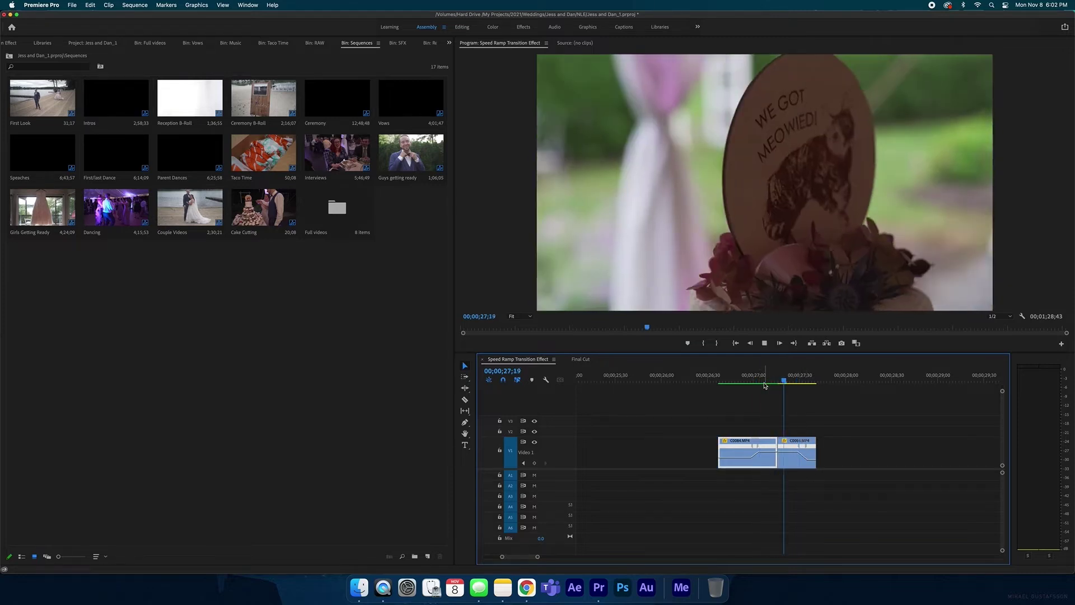
Step: Replay the transition and extend the end of the second clip to about 00;00;28;23
left_click(760, 378)
key("space")
left_click_drag(814, 449, 878, 440)
key("space")
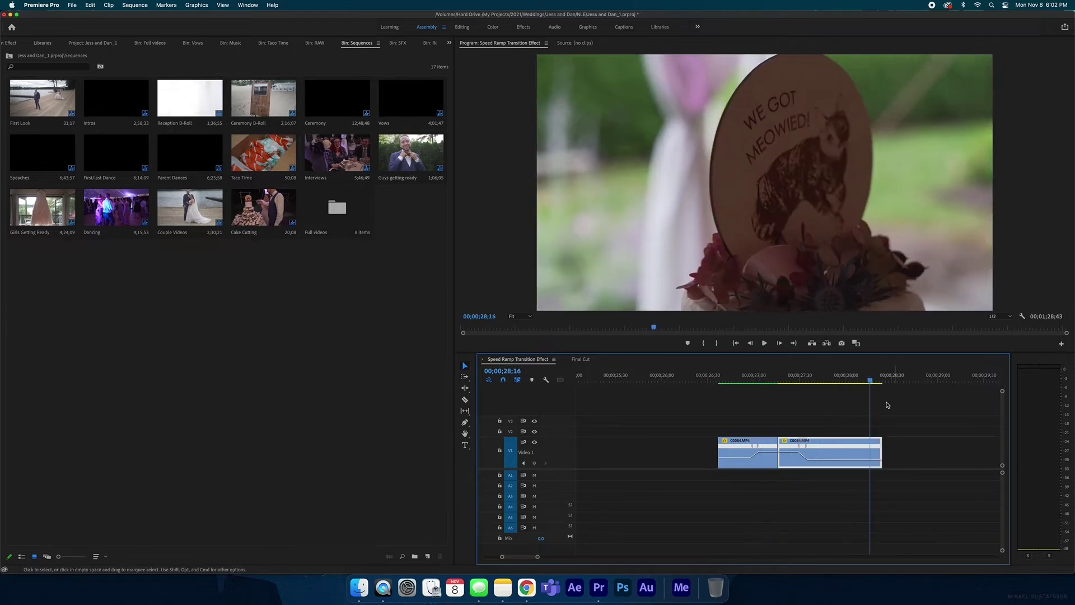
Step: Replay the transition, shorten the second clip's end to about 00;00;27;57, and park the playhead just before the cut at 00;00;27;15
left_click(744, 377)
key("space")
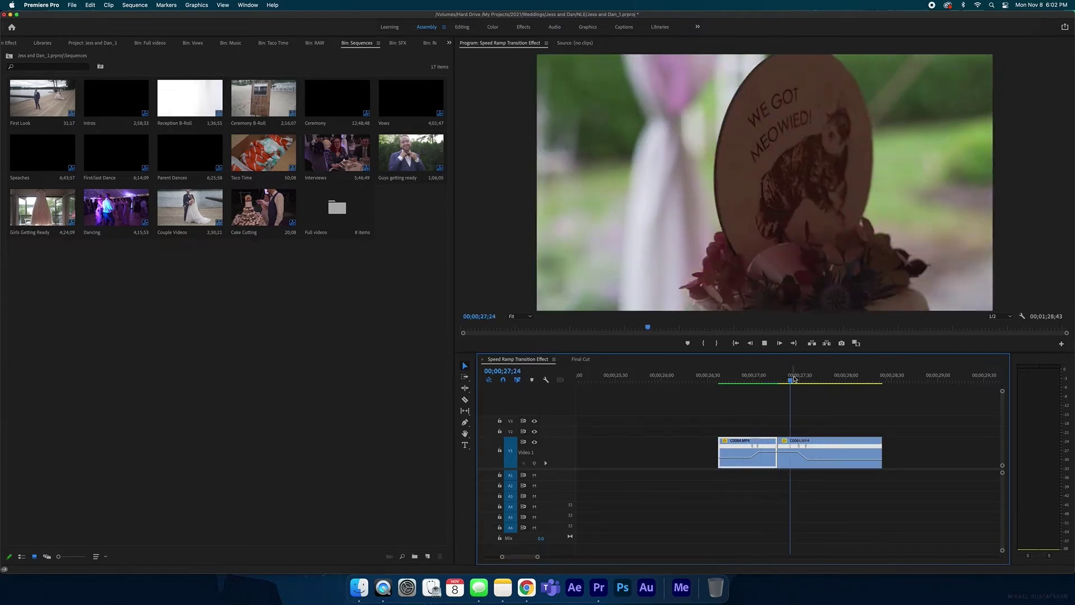
key("space")
left_click_drag(881, 445, 843, 445)
left_click(782, 380)
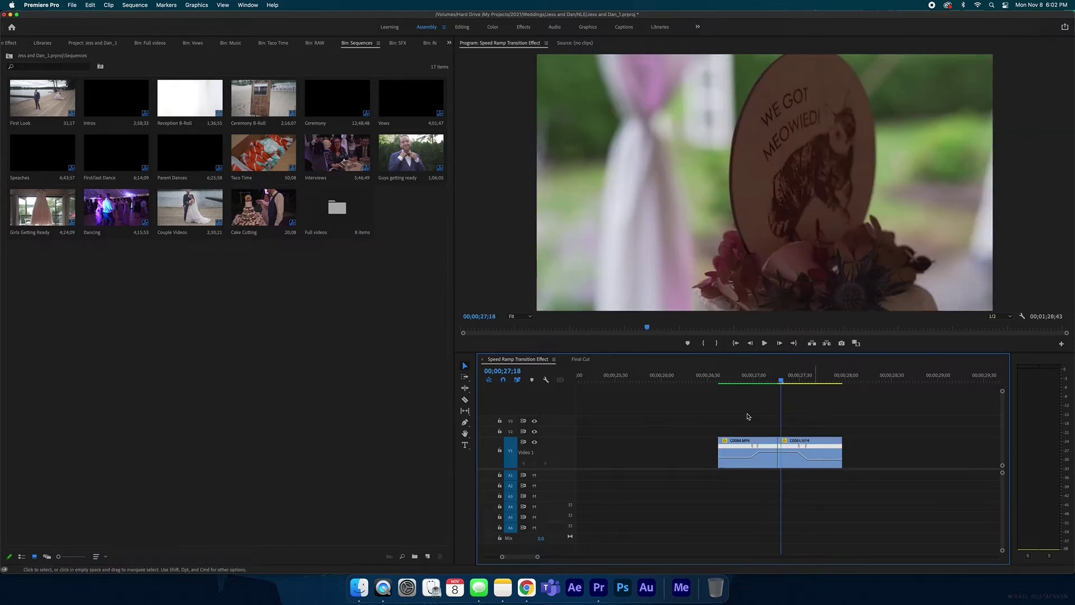
left_click(344, 322)
left_click_drag(760, 377, 778, 379)
left_click(192, 334)
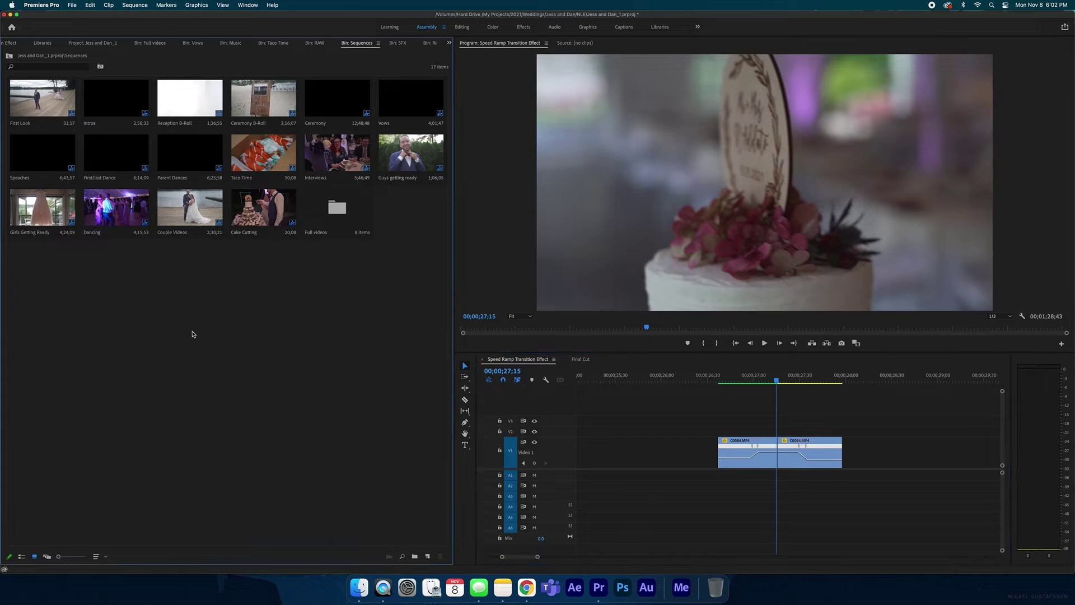
right_click(300, 304)
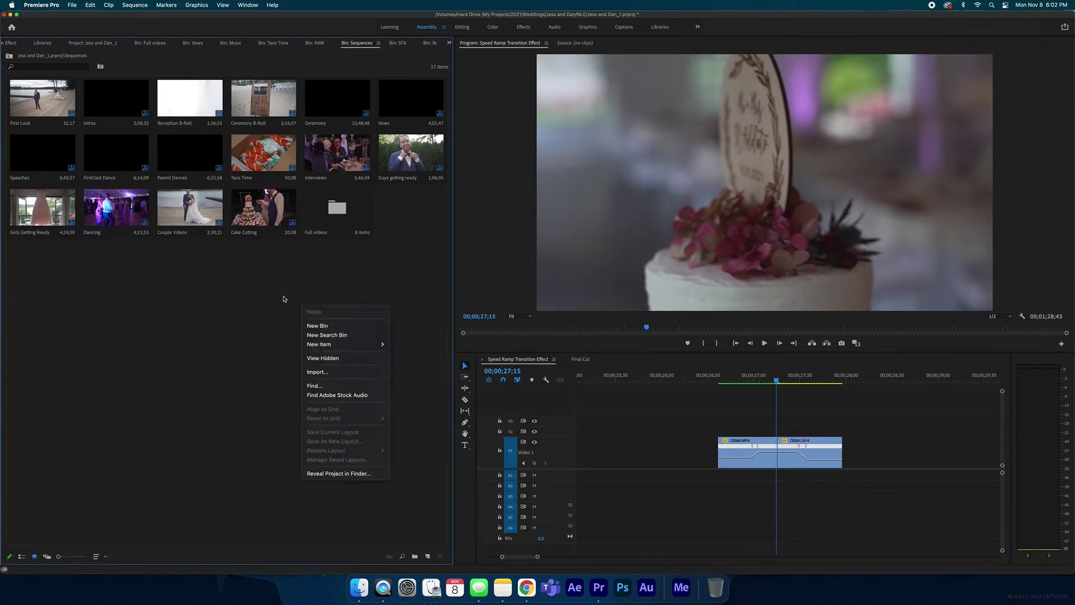
left_click(209, 334)
right_click(265, 288)
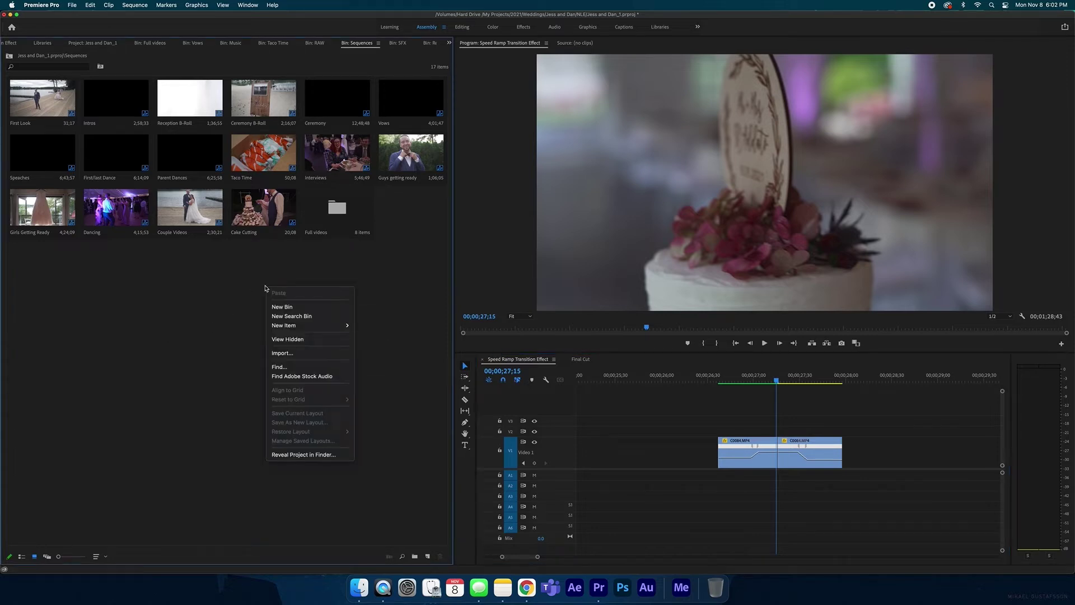
left_click(158, 282)
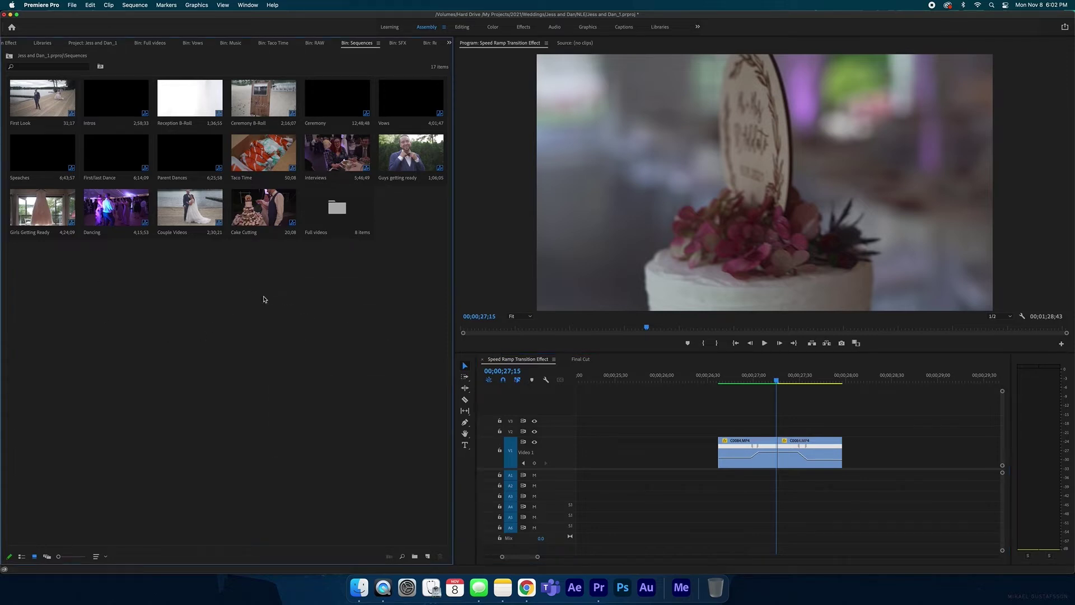
right_click(324, 321)
Step: Create a new adjustment layer at 1920 x 1080, 59.94 fps Drop-Frame, with square pixels in the Sequences bin
left_click(72, 5)
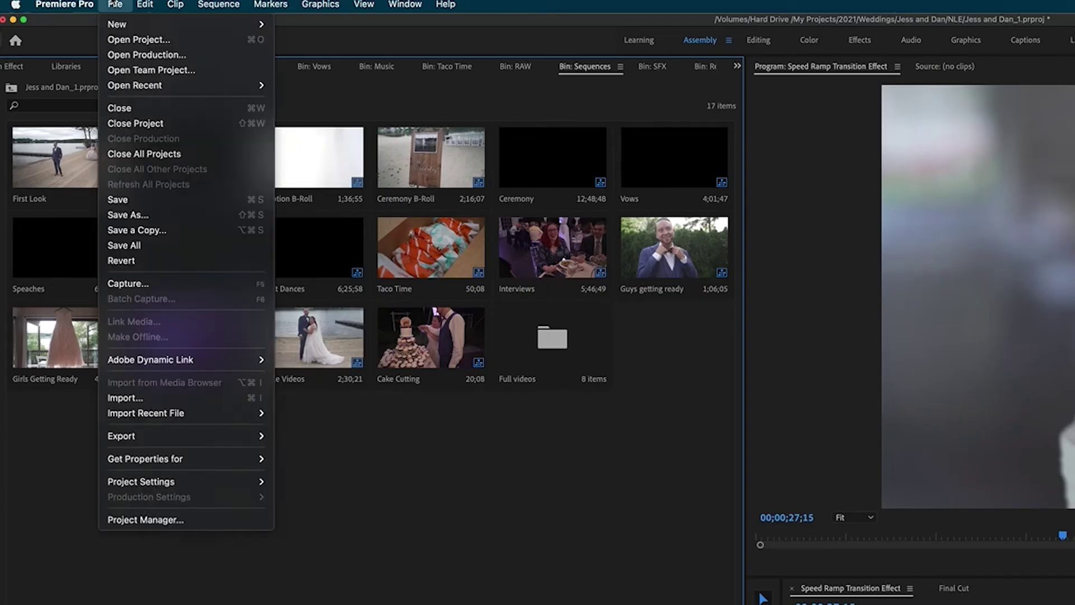
mouse_move(260, 25)
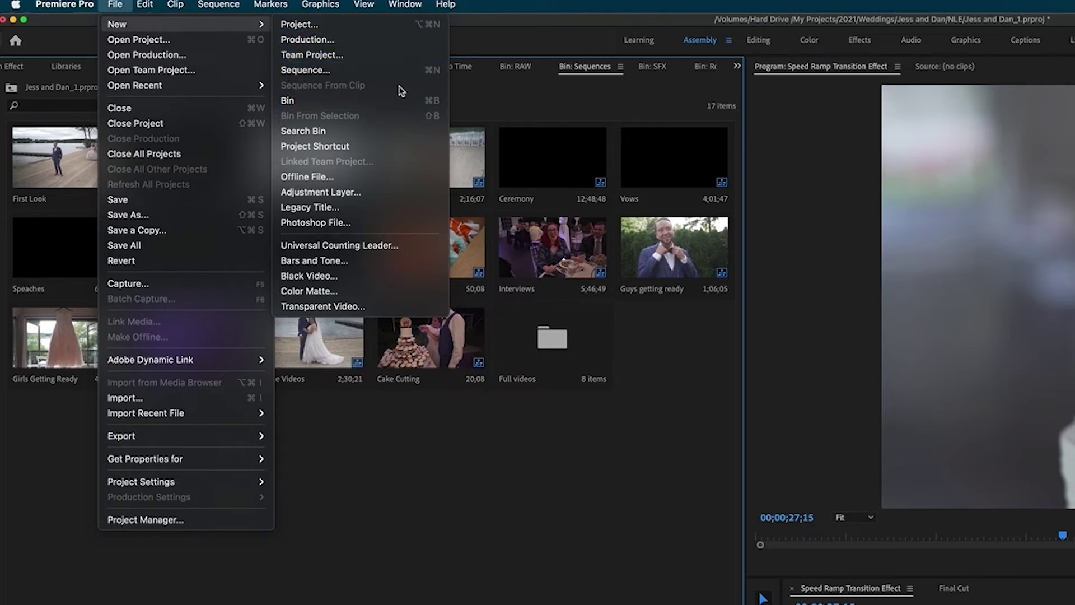
left_click(373, 191)
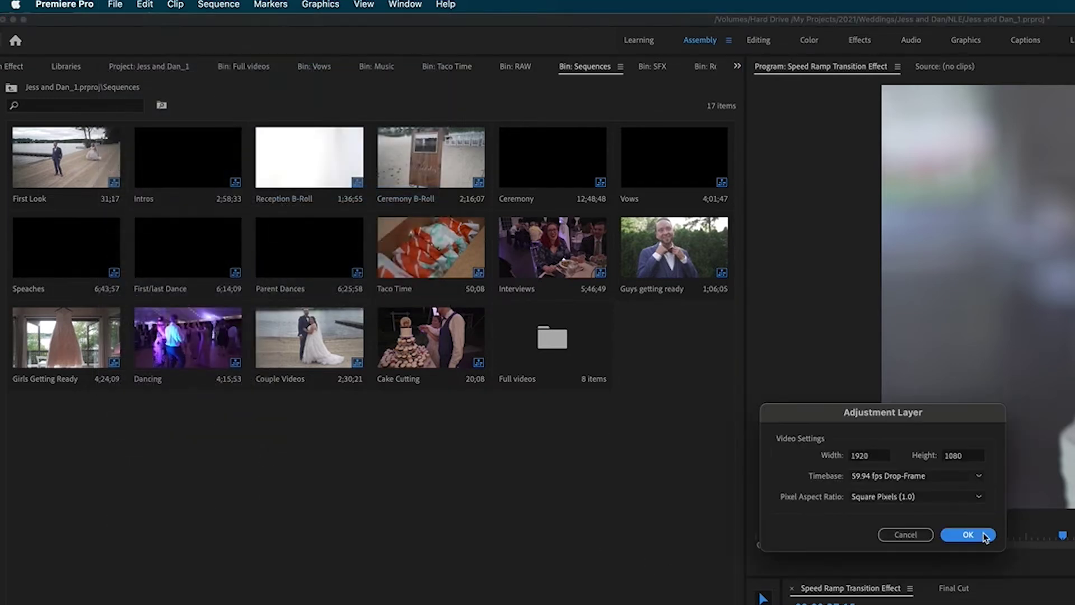
key("Return")
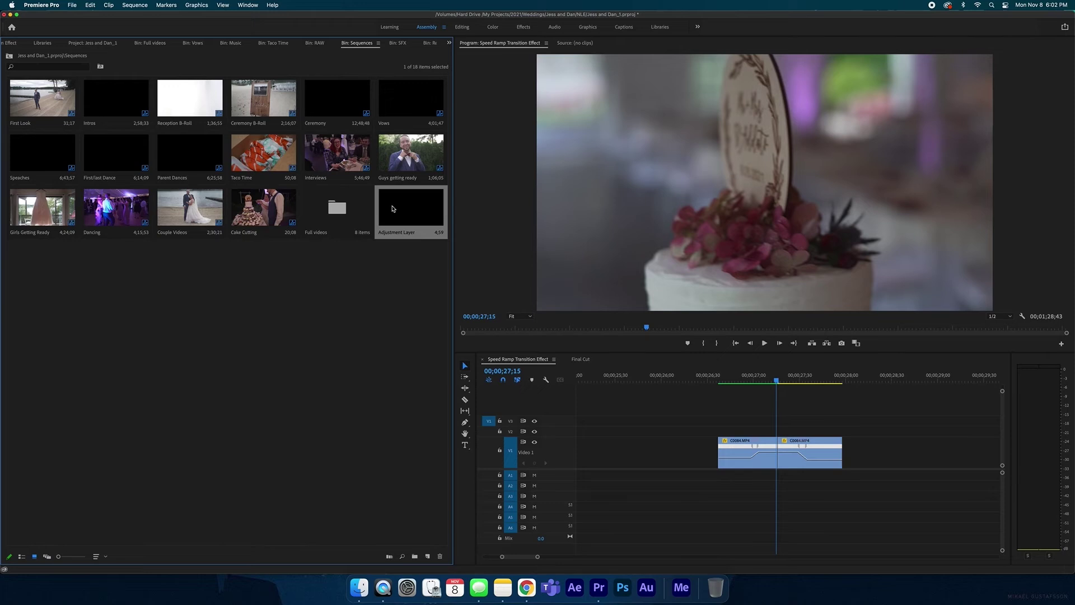
Step: Place the adjustment layer on track V2 over the transition and shorten its end to just past the second clip's slow-down ramp
double_click(401, 216)
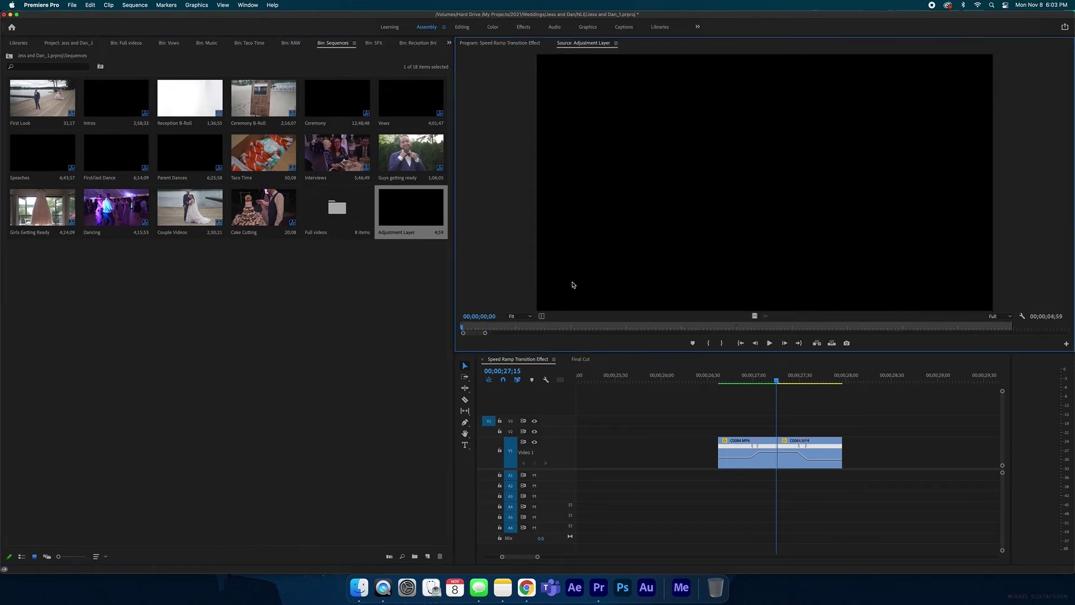
left_click_drag(757, 461, 745, 432)
key("minus")
left_click_drag(887, 431, 793, 428)
Step: Trim the adjustment layer to span from the first clip's ramp start, about 00;00;26;58, to the second clip's ramp end, about 00;00;27;34
key("equal")
key("equal")
key("equal")
key("equal")
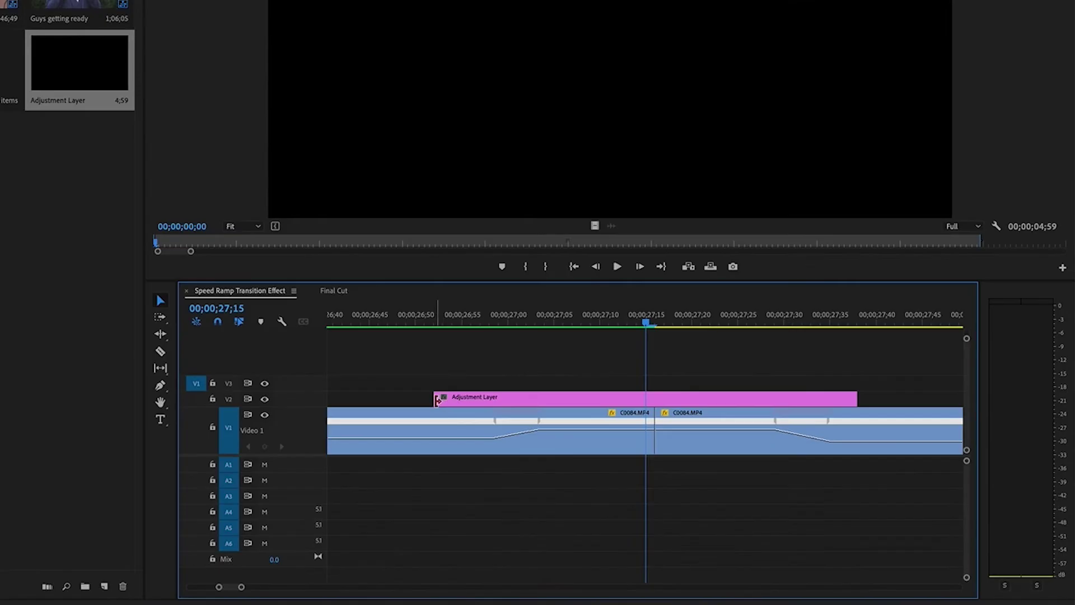
left_click_drag(651, 430, 690, 430)
left_click_drag(495, 398, 490, 398)
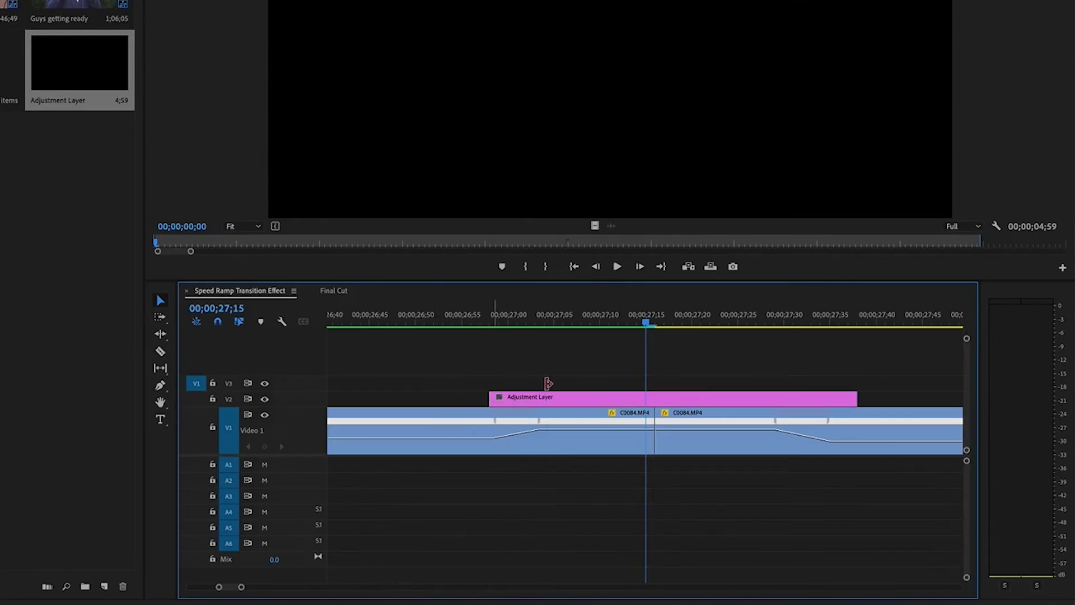
key("minus")
left_click_drag(759, 398, 738, 398)
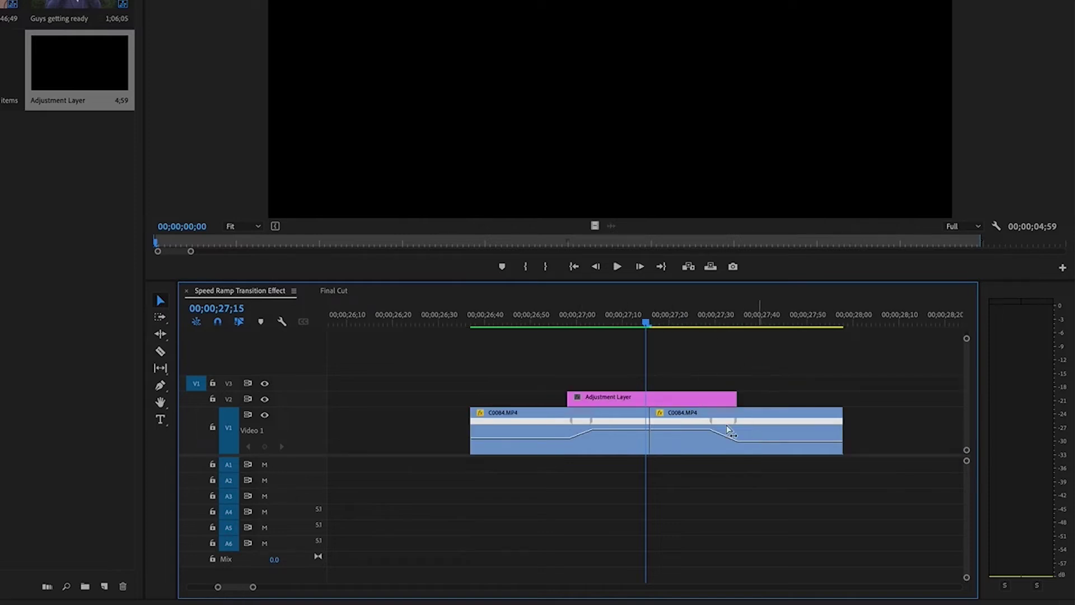
Step: Search the effects for "blur" and apply Gaussian Blur to the adjustment layer
left_click(672, 405)
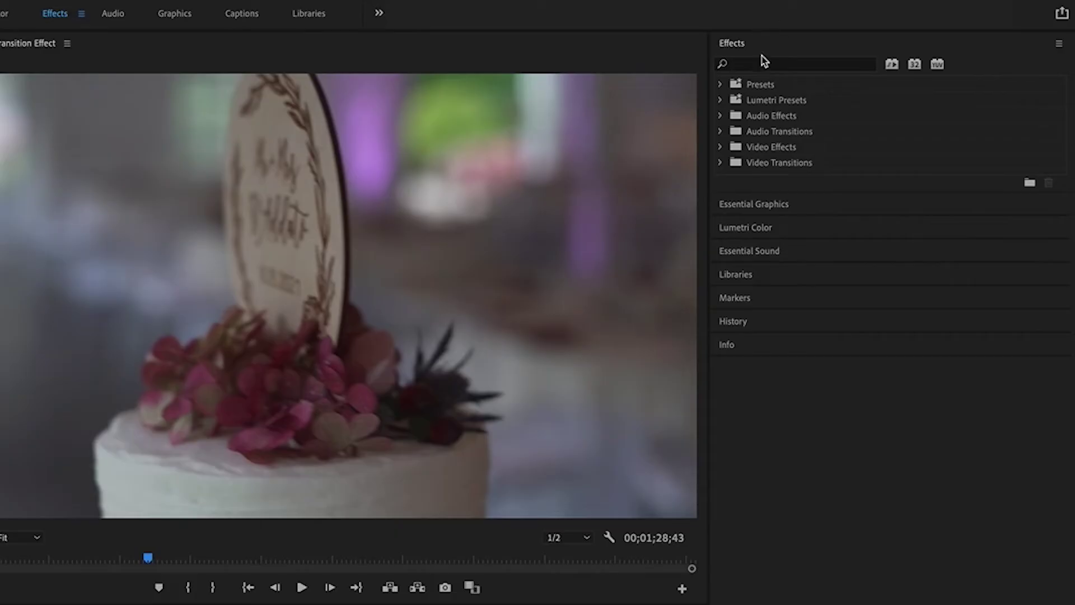
left_click(764, 63)
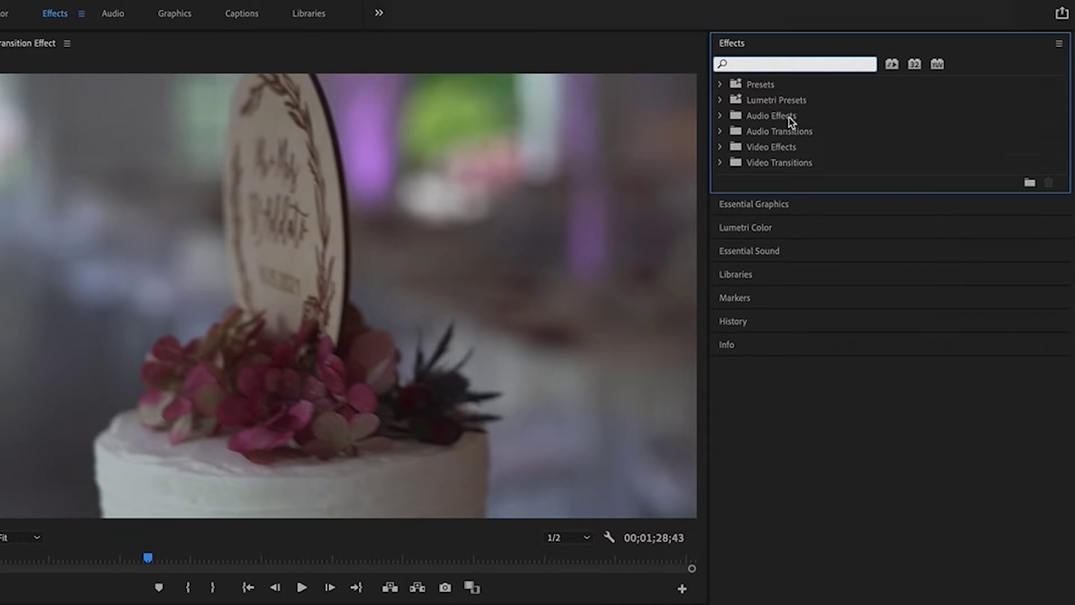
type("blur")
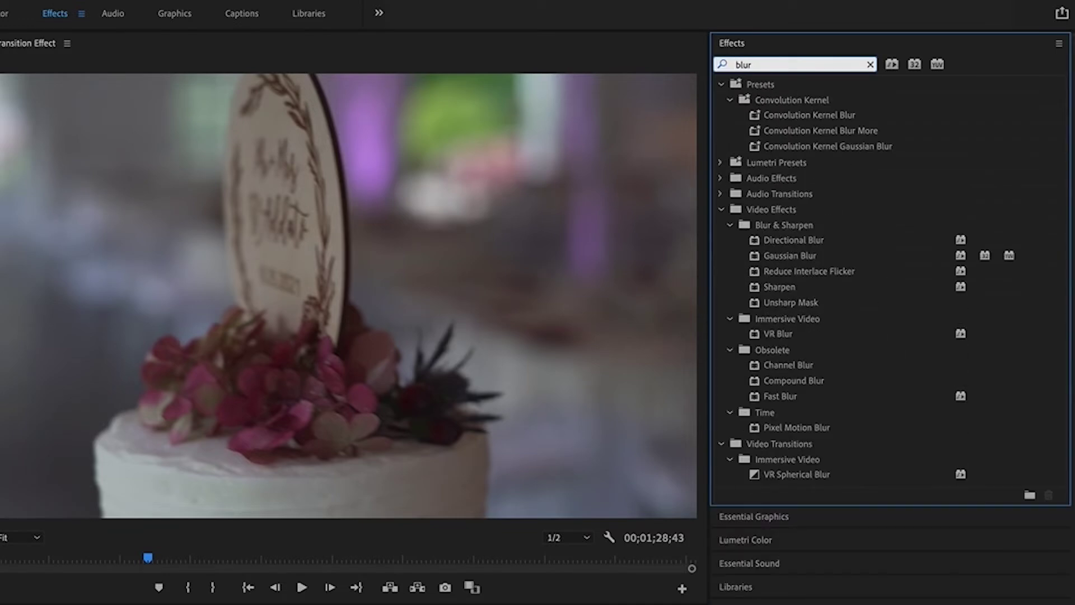
left_click(791, 255)
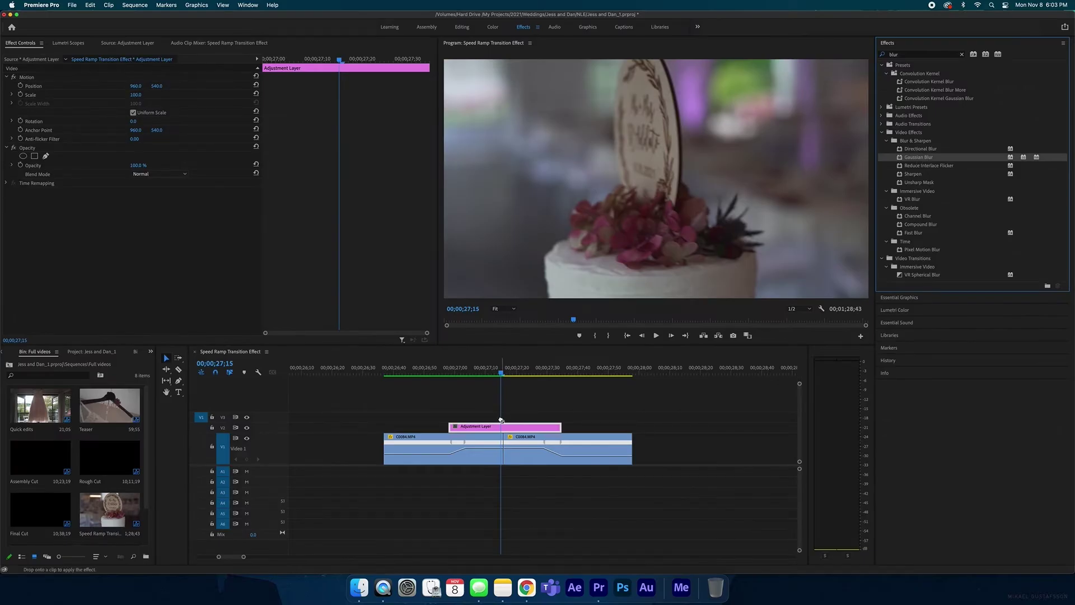
left_click_drag(501, 426, 509, 427)
left_click(499, 428)
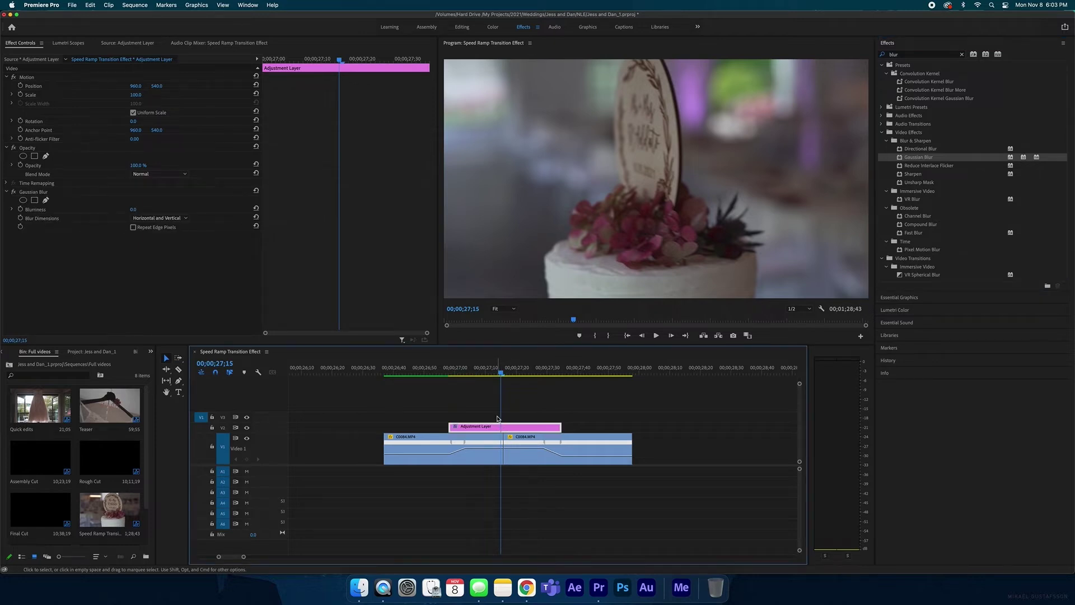
Step: Start animating the Gaussian Blur's Blurriness with a keyframe of 0.0 near the adjustment layer's start, at 00;00;26;59
left_click(450, 370)
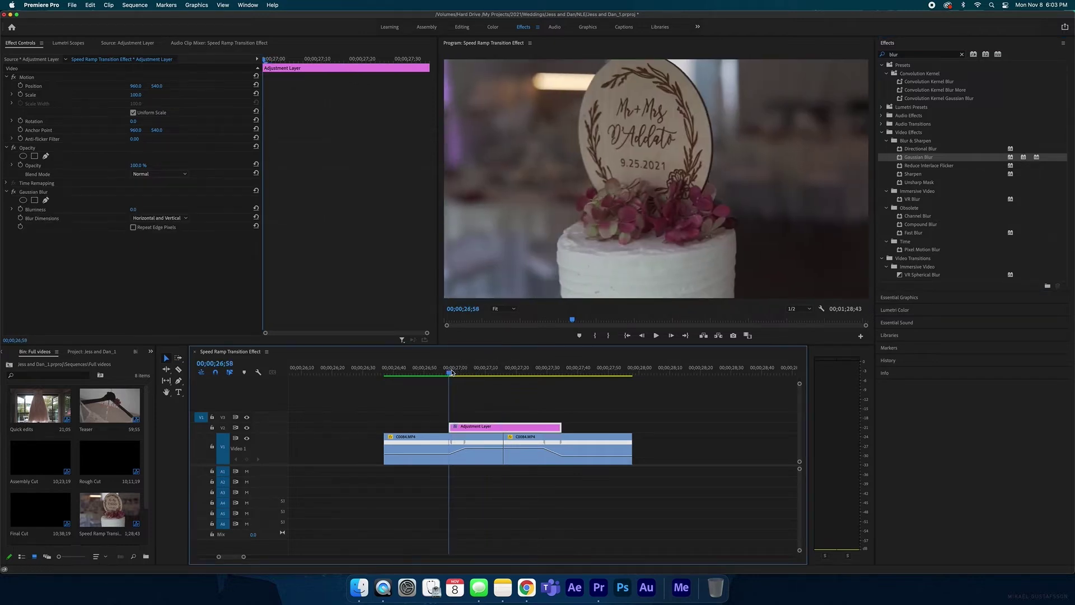
left_click(452, 371)
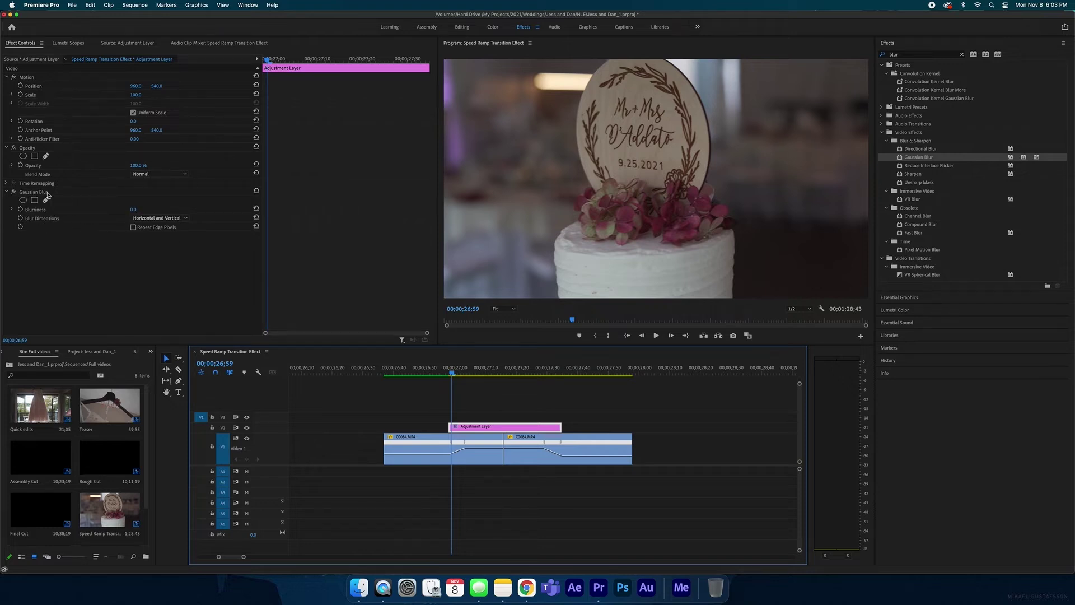
mouse_move(453, 374)
left_mouse_down()
mouse_move(477, 374)
mouse_move(457, 377)
mouse_move(452, 367)
left_mouse_up()
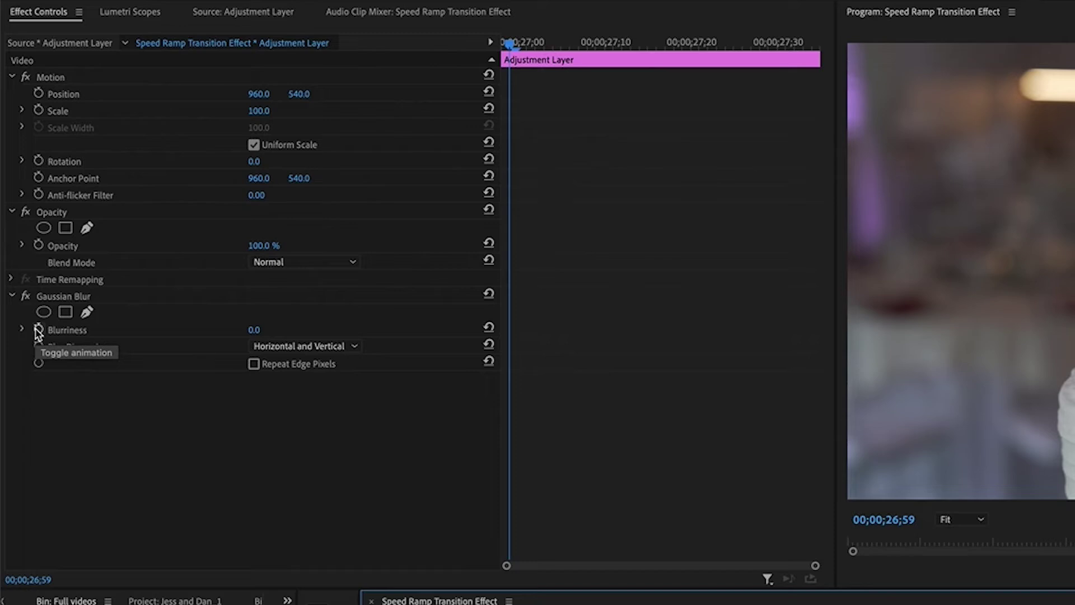
left_click(20, 210)
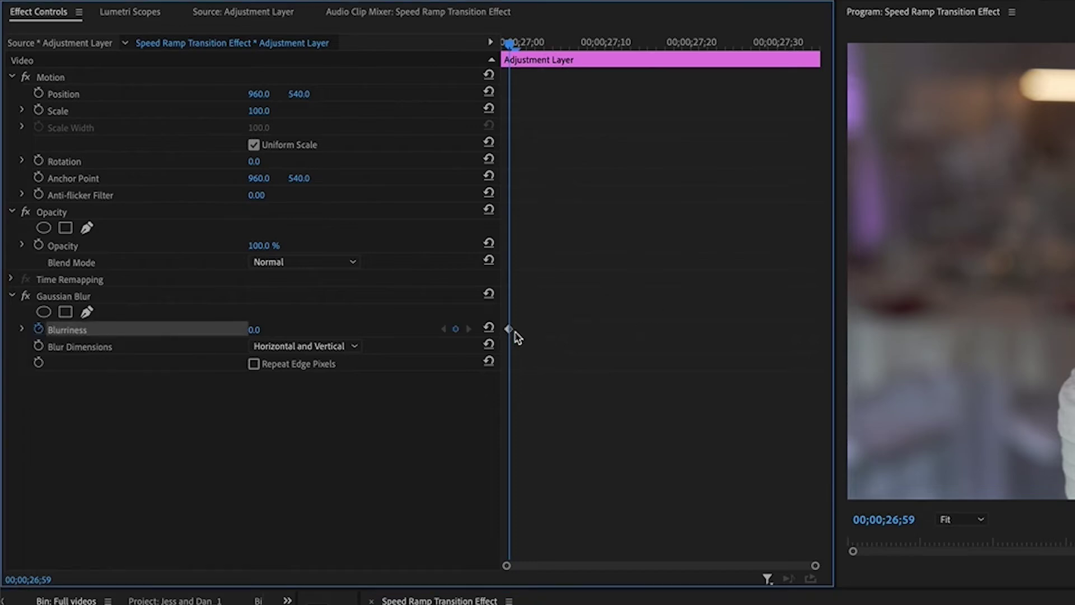
Step: Add a second Blurriness keyframe on the adjustment layer at 00;00;27;13, just before the cut between the clips
left_click_drag(514, 46, 603, 45)
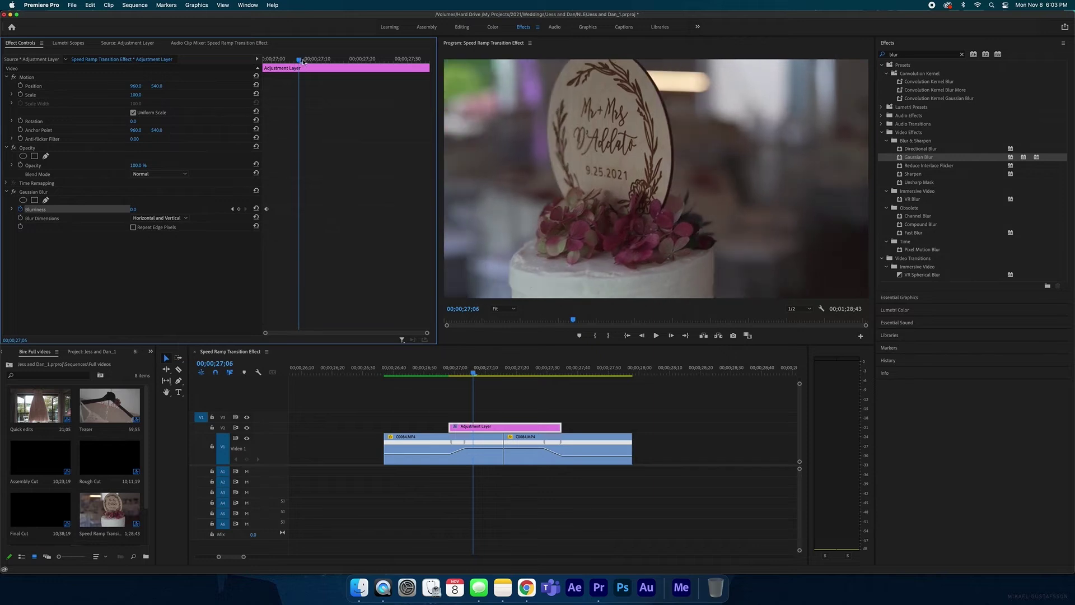
left_click_drag(303, 62, 329, 62)
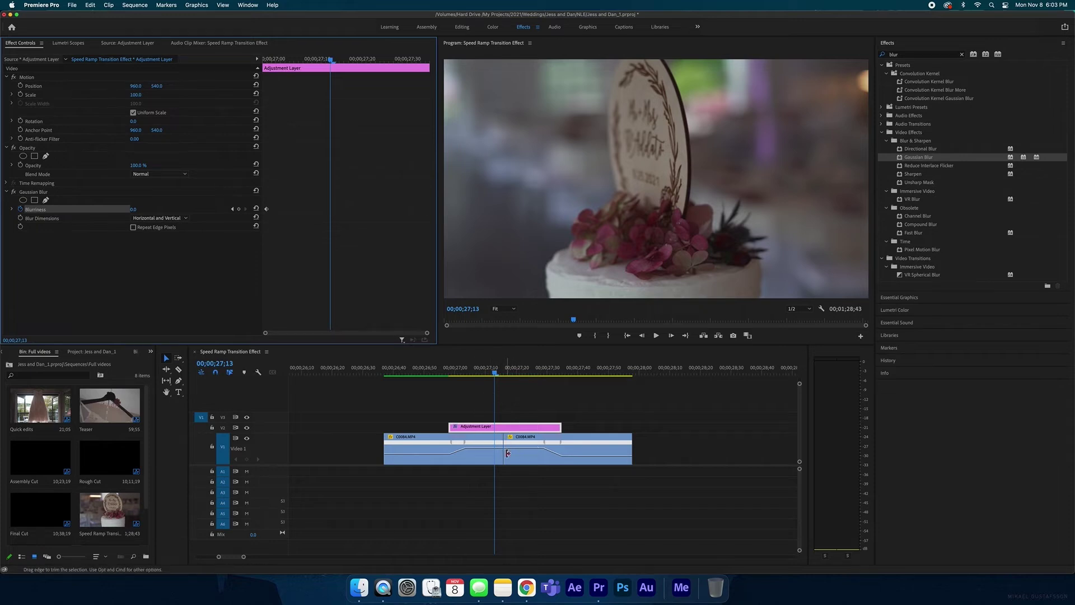
left_click(494, 374)
mouse_move(493, 375)
left_mouse_down()
mouse_move(507, 374)
mouse_move(493, 375)
left_mouse_up()
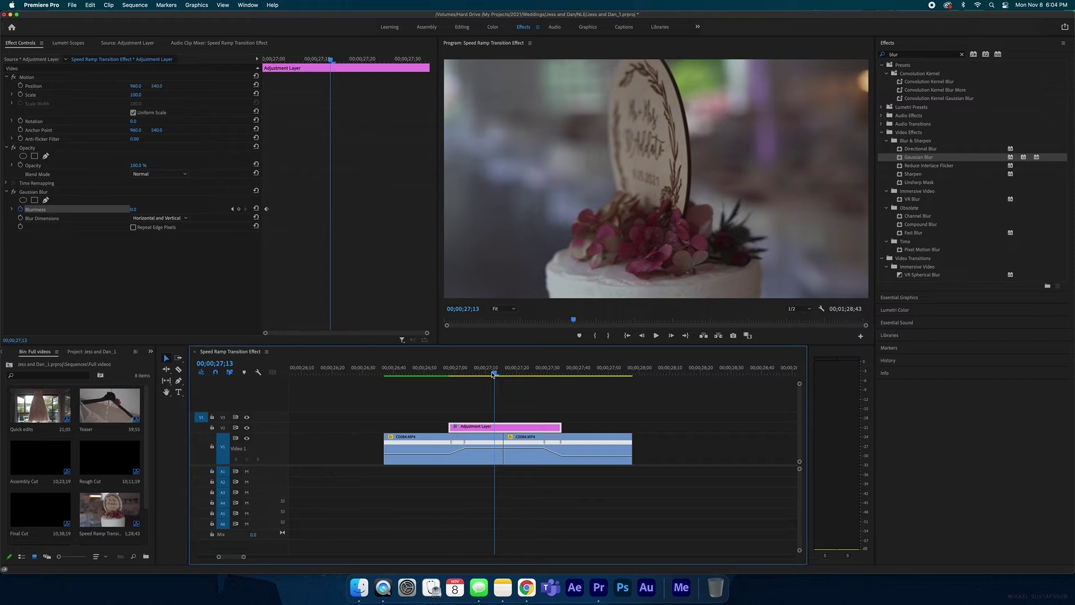
left_click(487, 446)
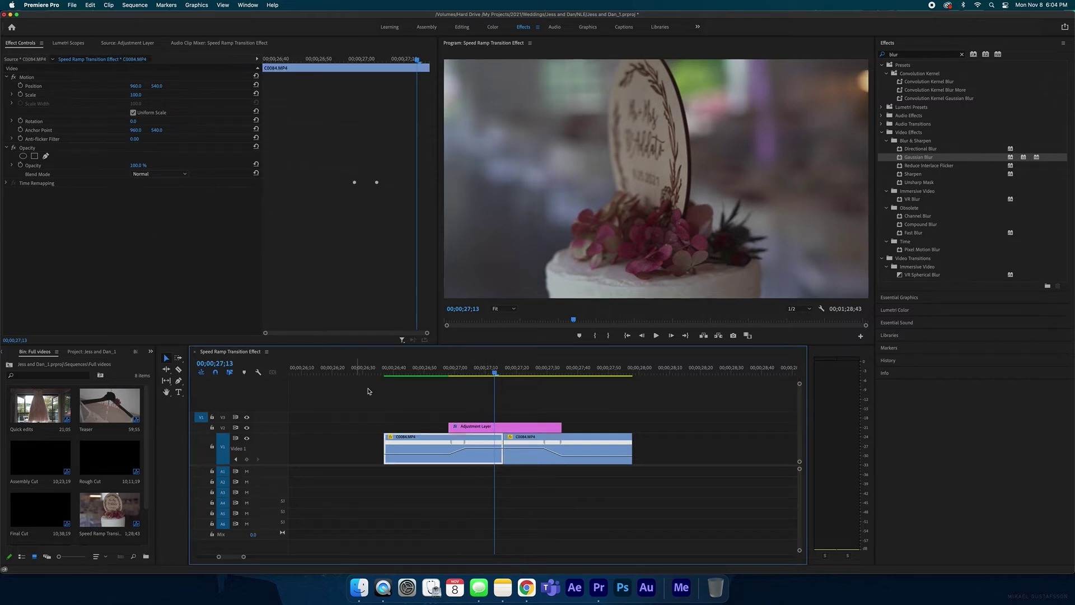
left_click(469, 427)
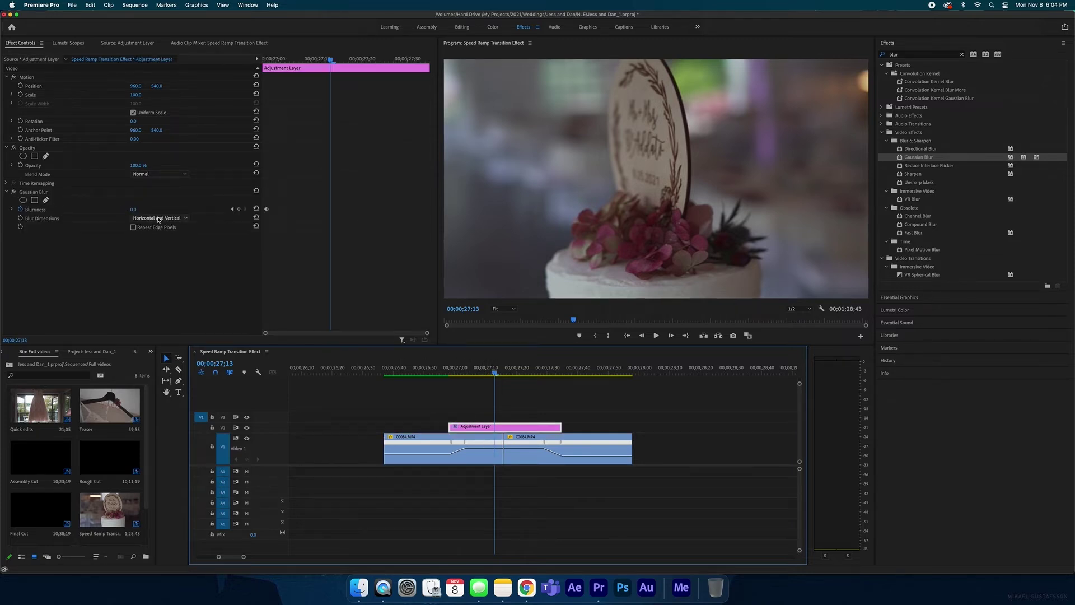
left_click(244, 212)
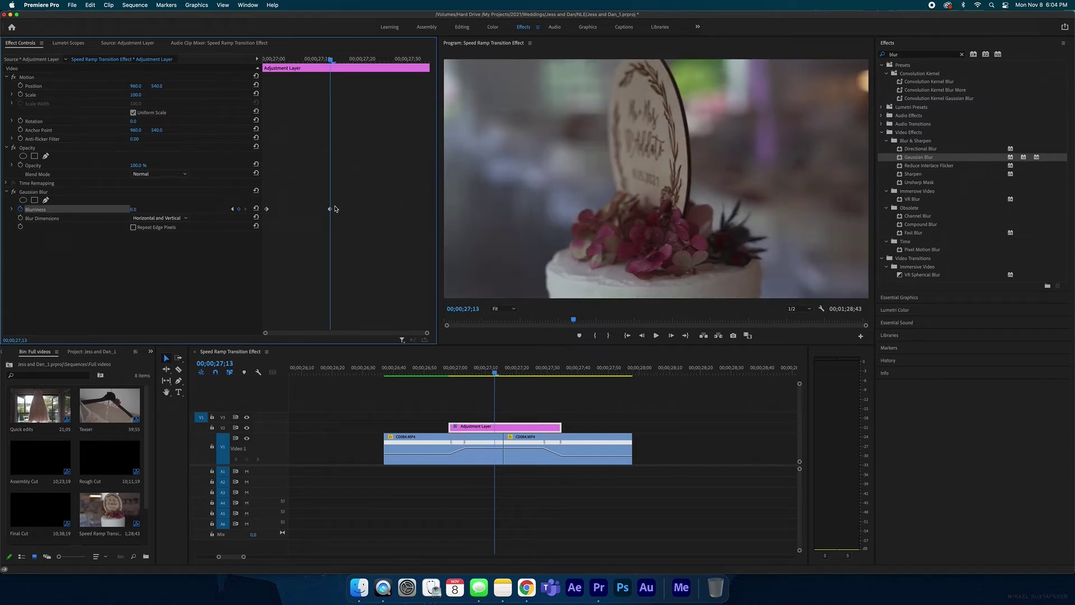
Step: Set the second Blurriness keyframe on the adjustment layer to 10
left_click(499, 444)
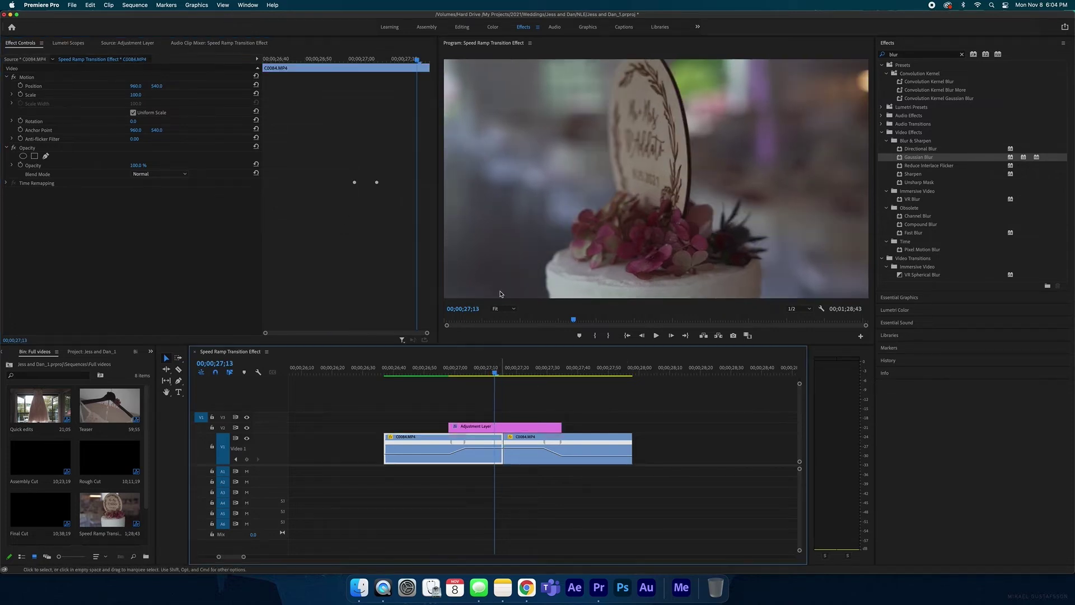
left_click(498, 427)
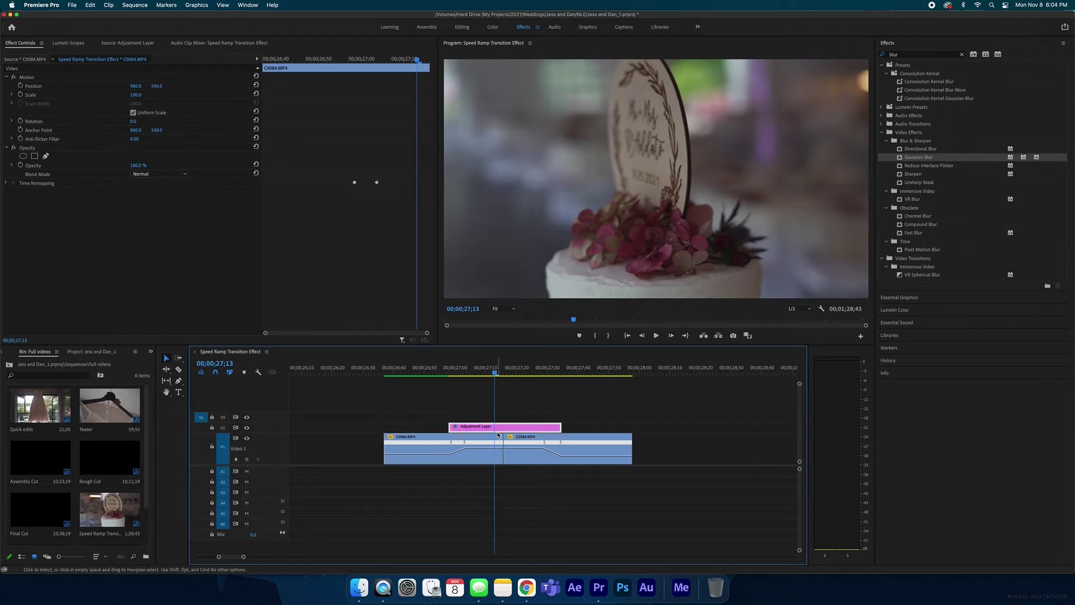
left_click(143, 211)
type("1")
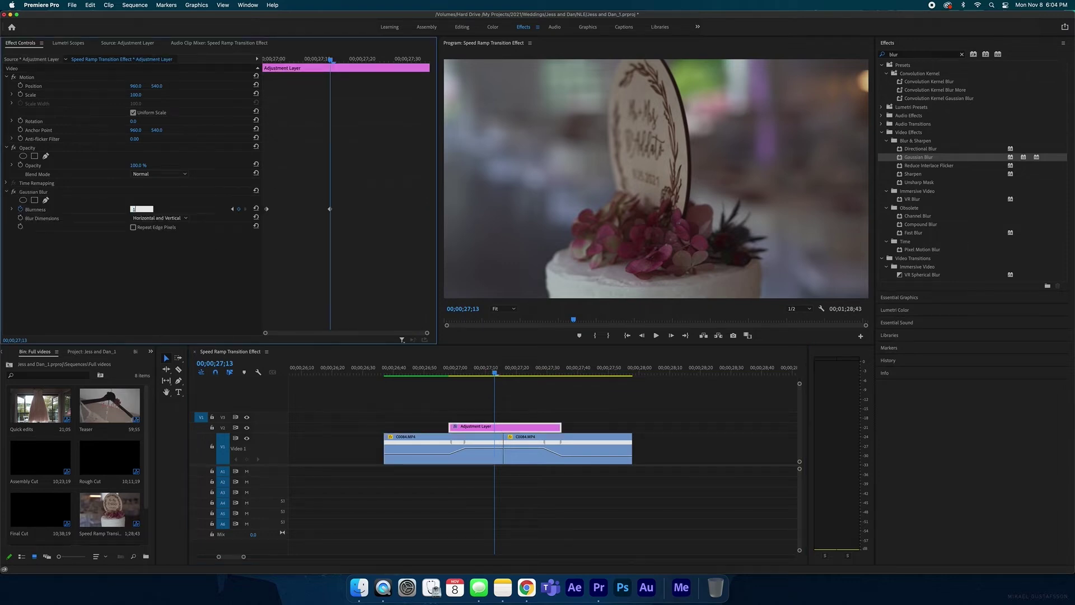
type("0")
key("Return")
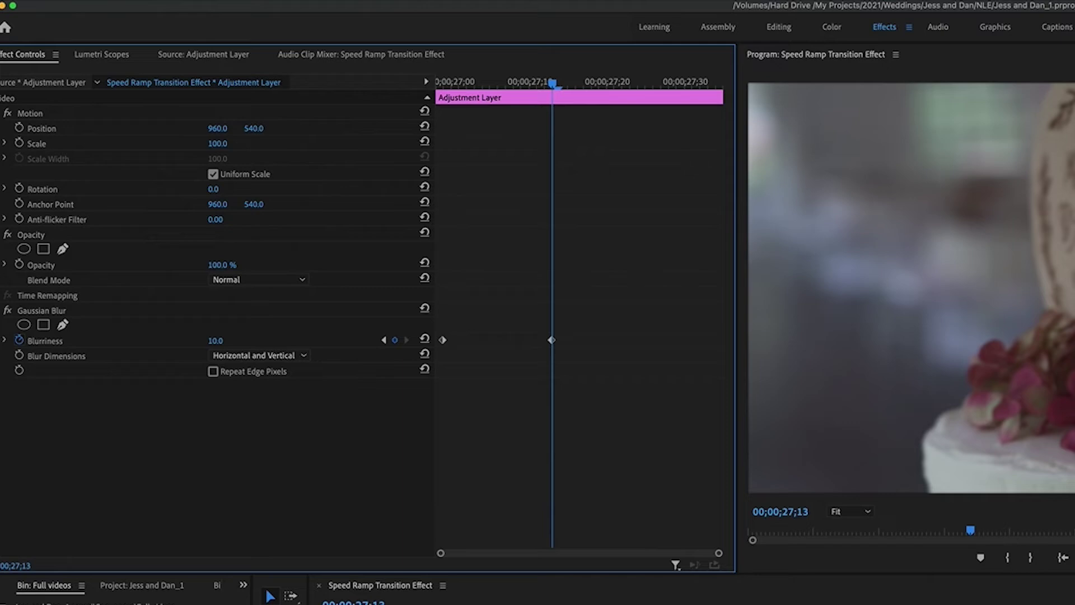
Step: Set the second Blurriness keyframe to 15 and toggle Repeat Edge Pixels on and off to compare the frame edges
left_click(229, 341)
type("15")
key("Return")
left_click(214, 372)
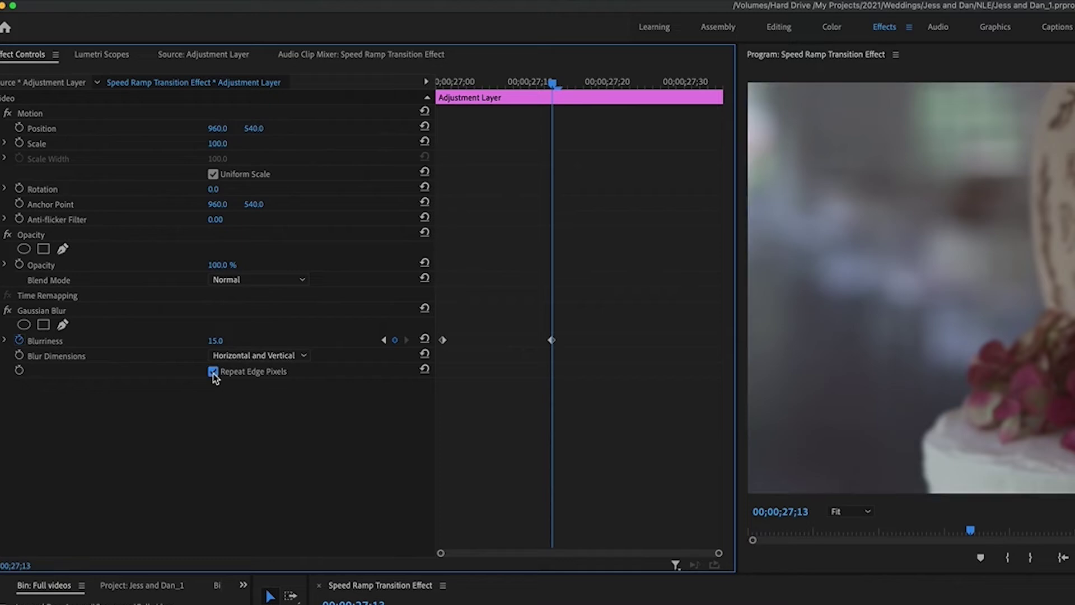
left_click(213, 373)
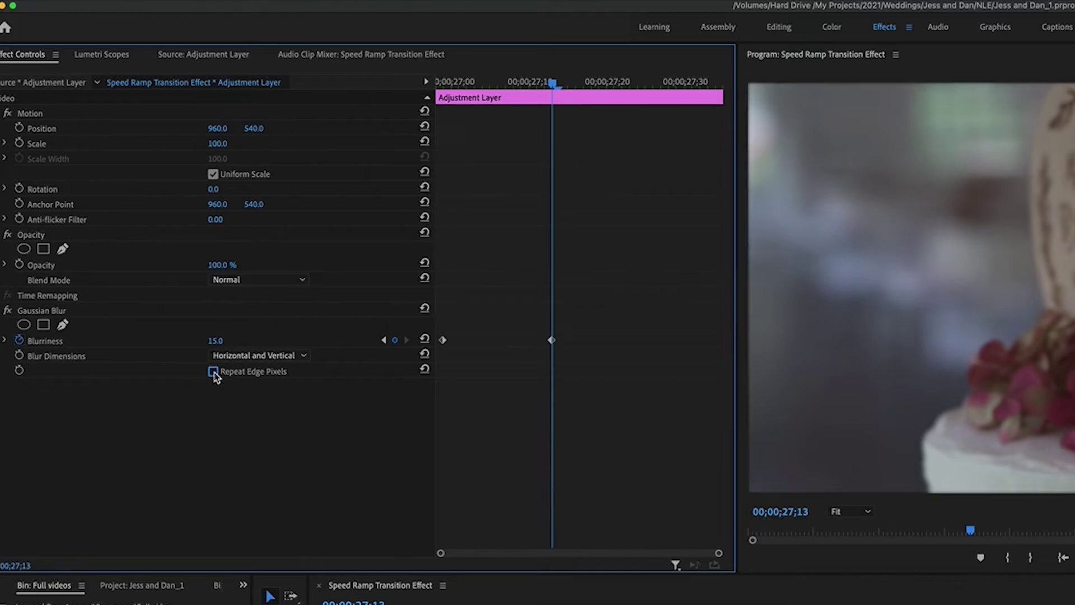
Step: Enable Repeat Edge Pixels on the Gaussian Blur and set its Blur Dimensions to Horizontal
left_click(213, 372)
left_click(217, 373)
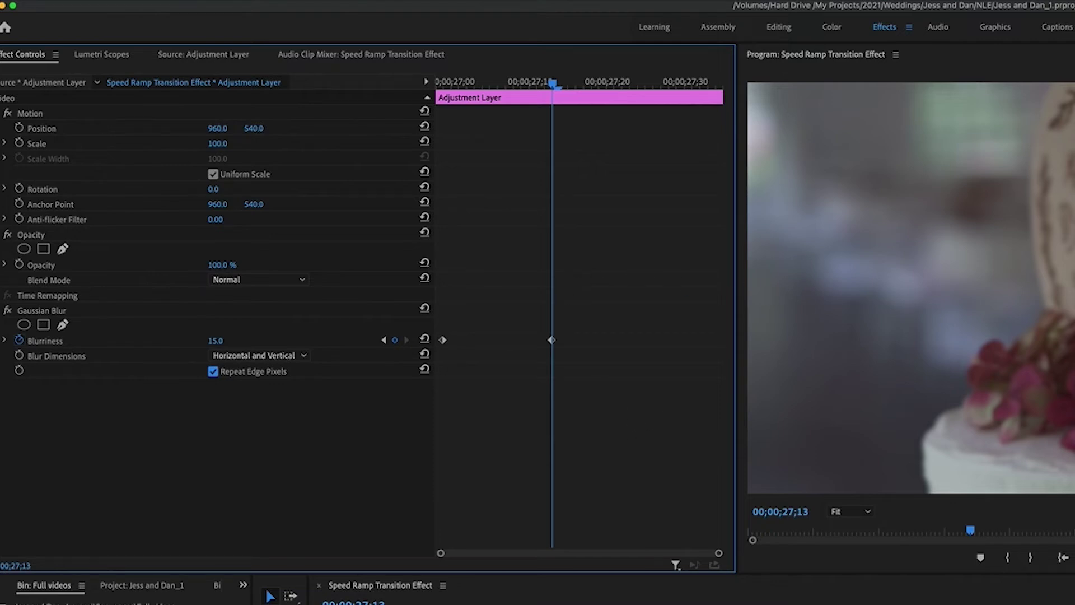
left_click(274, 356)
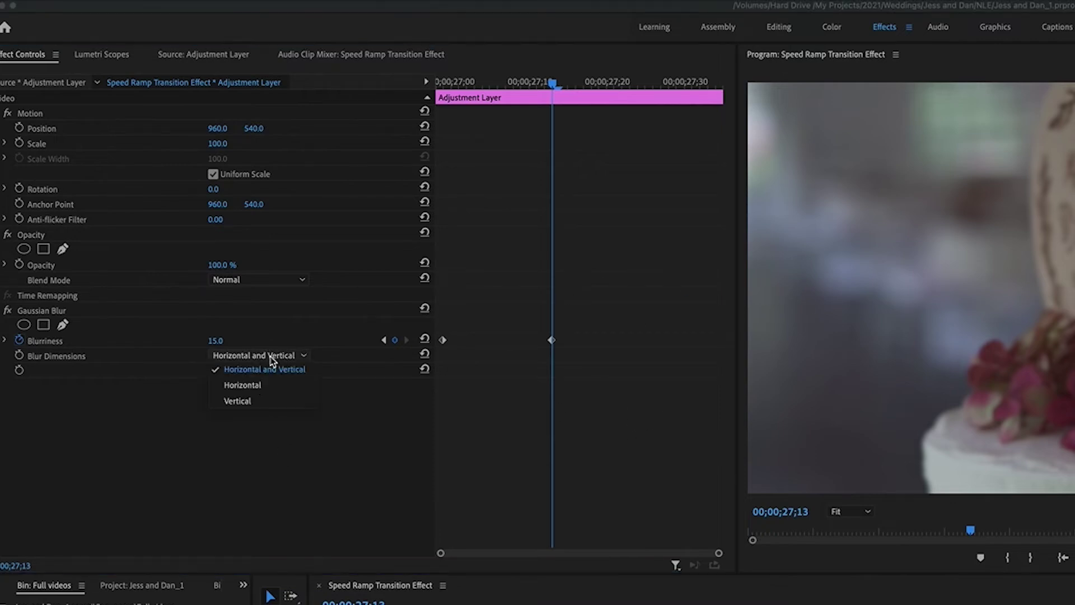
left_click(253, 386)
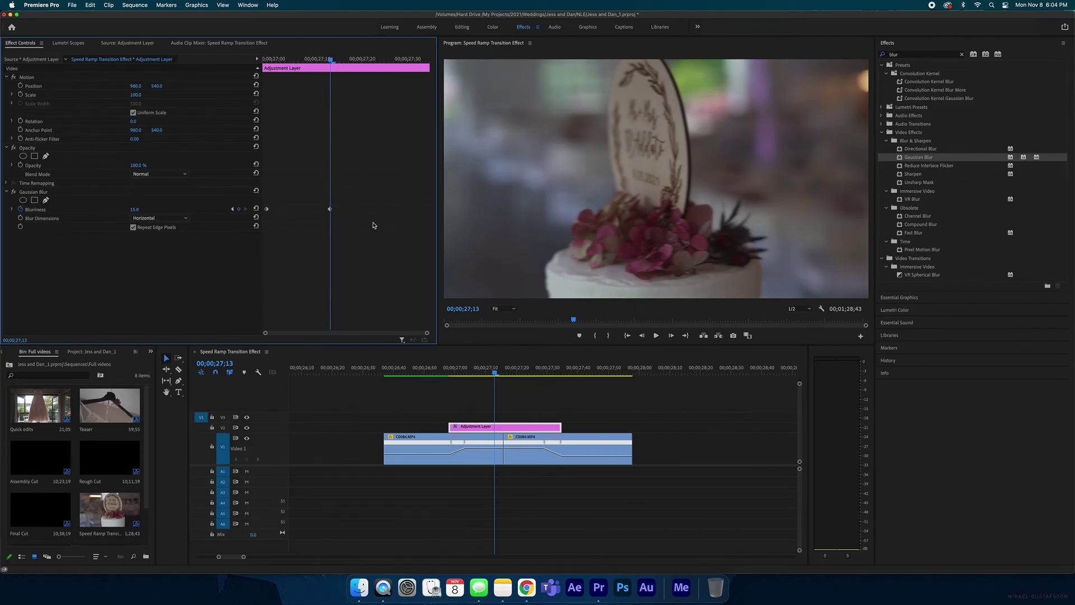
Step: Add a third Blurriness keyframe of 15 on the adjustment layer at 00;00;27;20, just after the cut
mouse_move(328, 60)
left_mouse_down()
mouse_move(247, 63)
mouse_move(319, 75)
left_mouse_up()
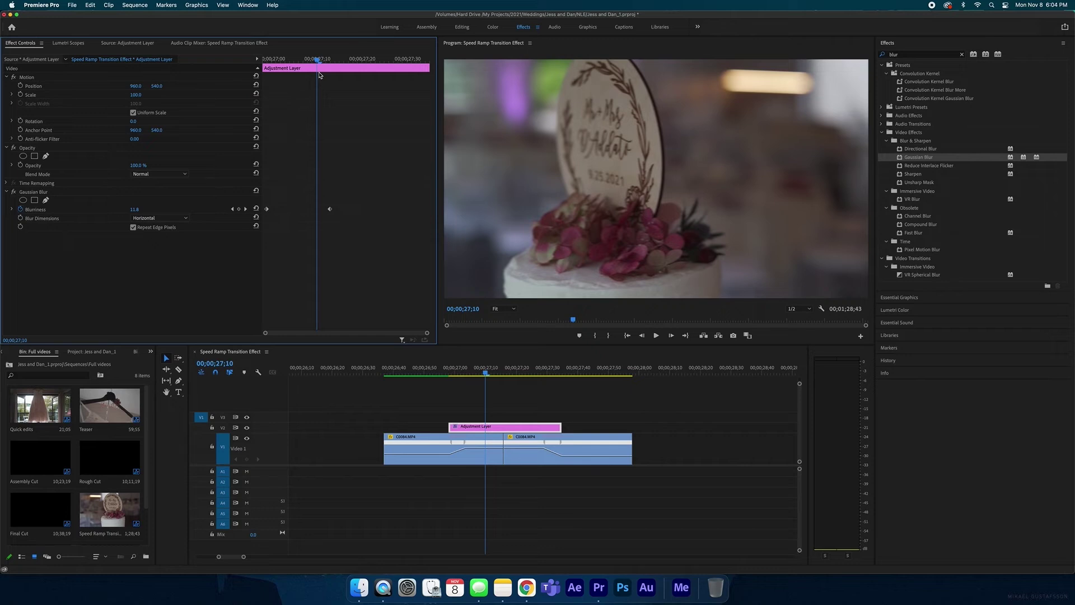
left_click_drag(321, 74, 366, 75)
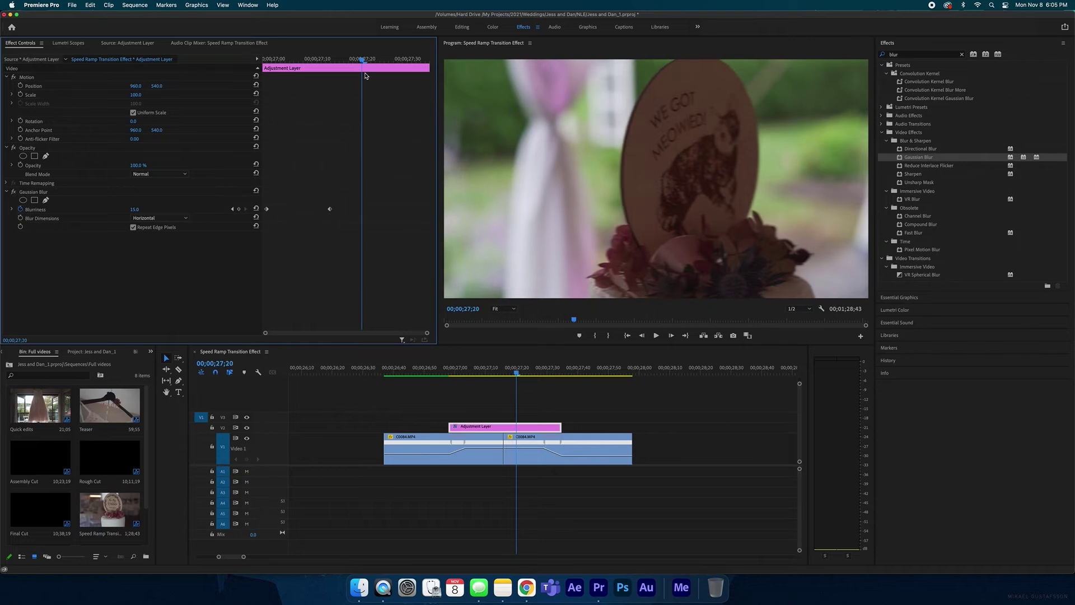
left_click(524, 427)
left_click(239, 210)
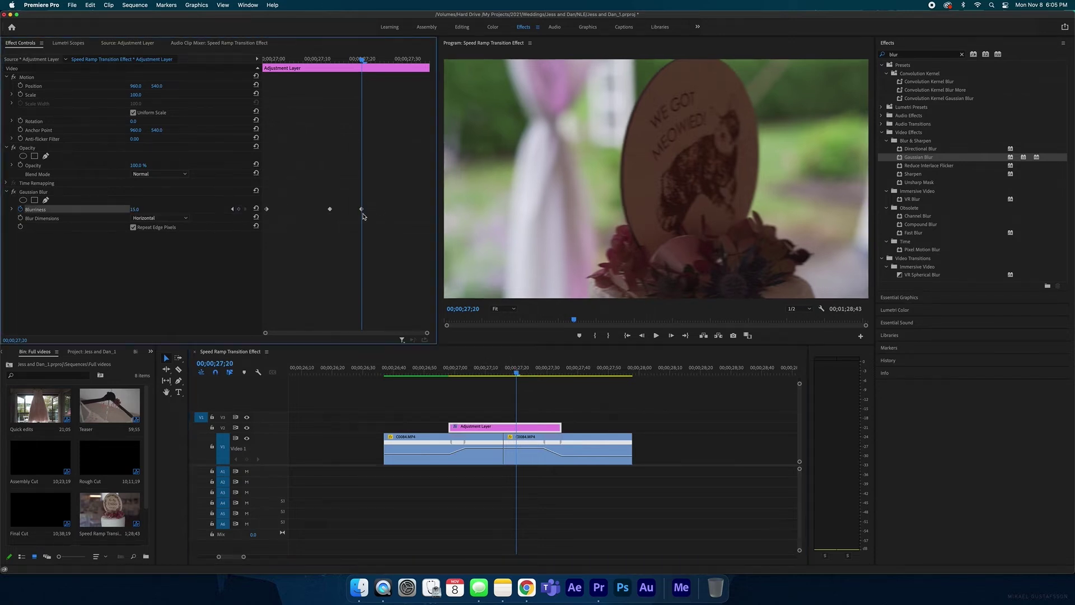
Step: Add a final Blurriness keyframe of 0 near the adjustment layer's end, at 00;00;27;32
left_click_drag(273, 58, 418, 66)
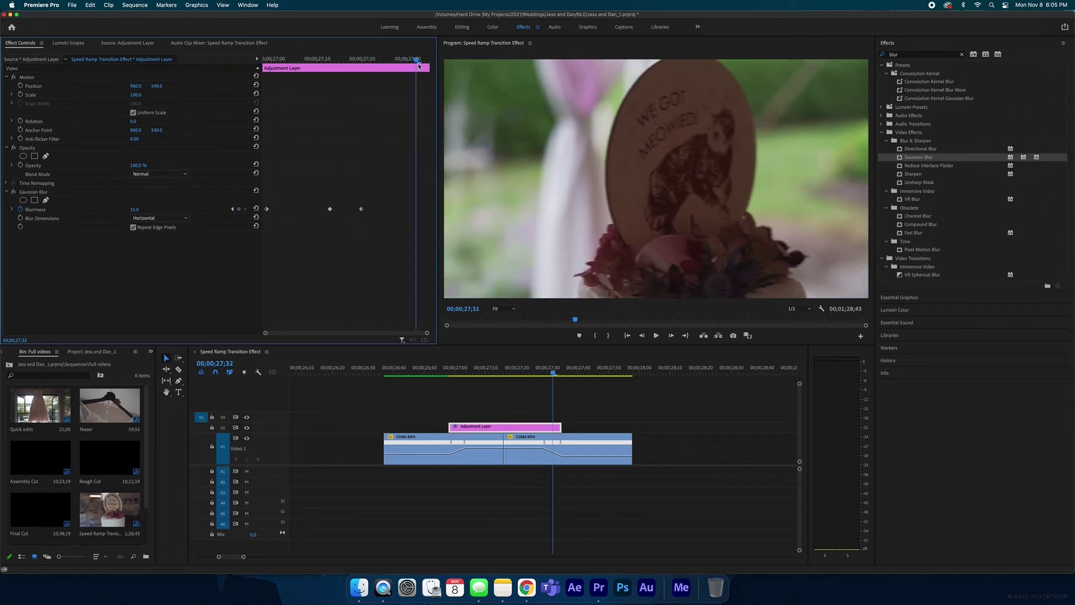
left_click(238, 210)
left_click(133, 210)
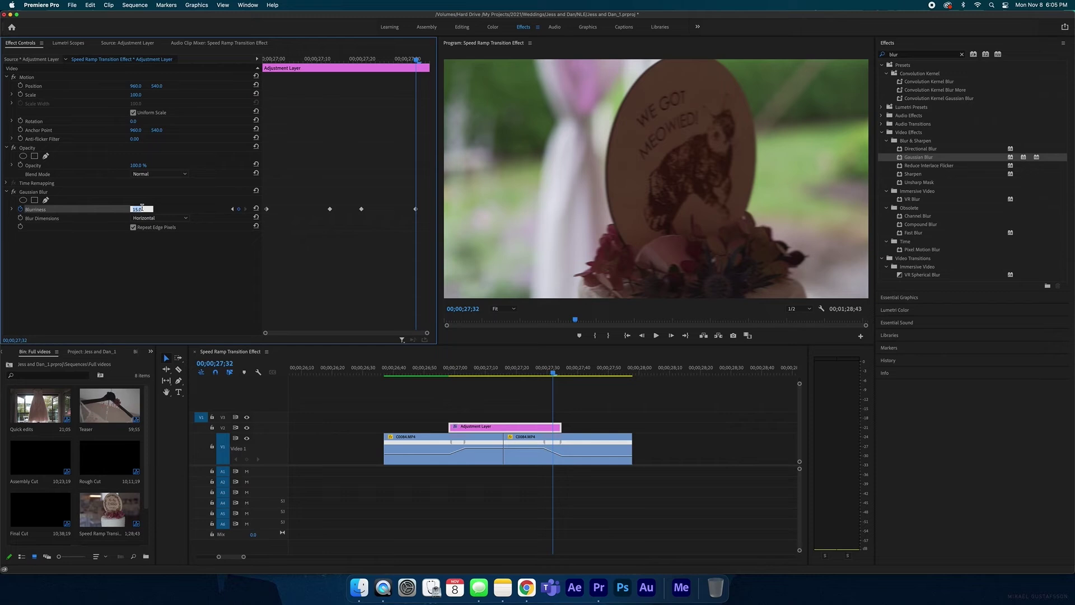
type("0")
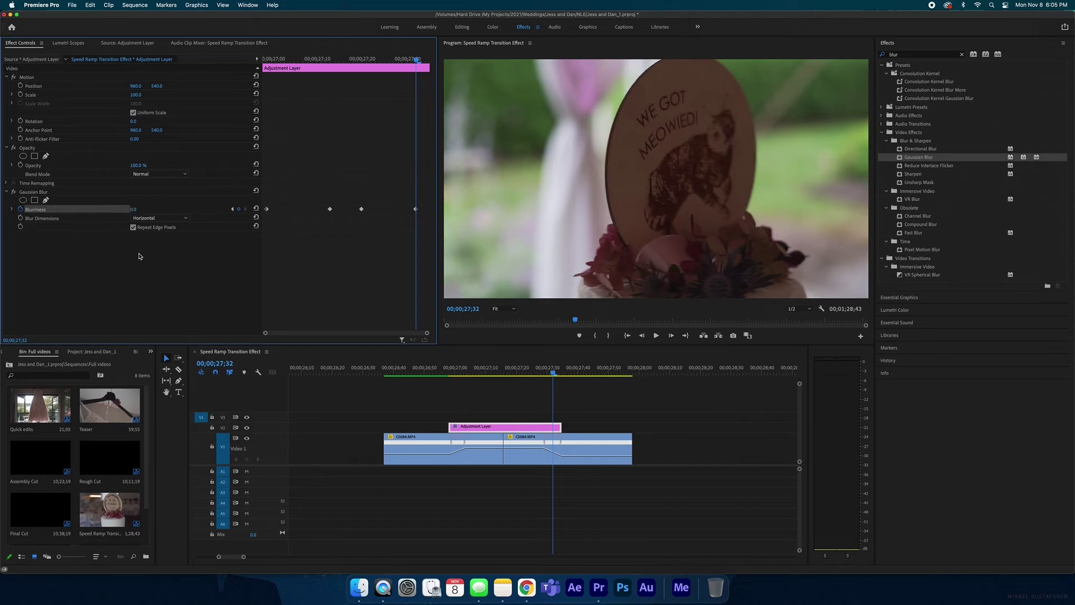
Step: Play back the transition from just before the adjustment layer and check the blur around the cut
left_click(454, 368)
left_click(533, 406)
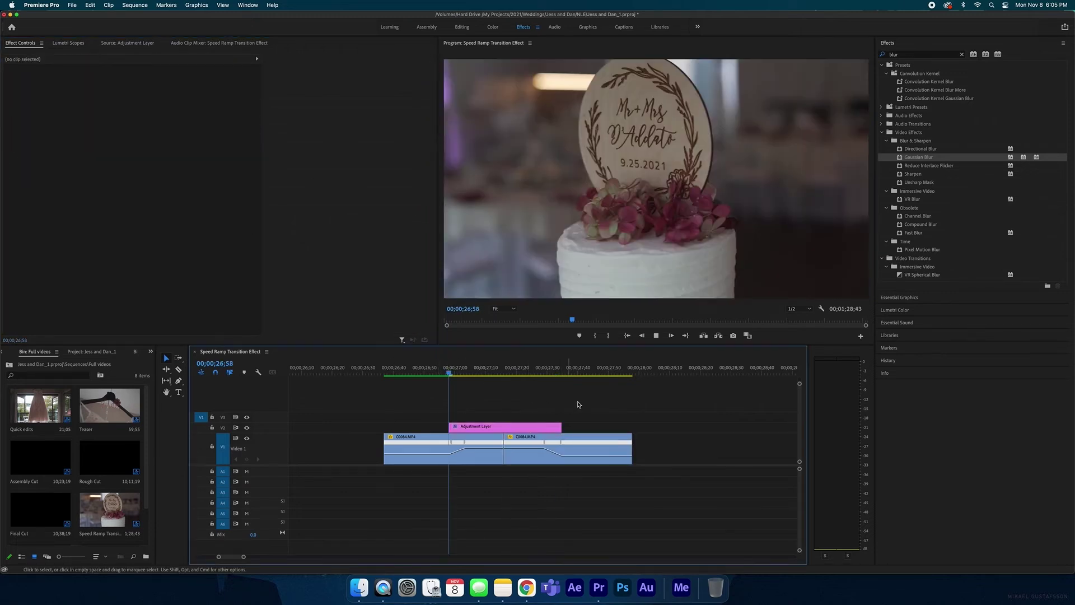
left_click(461, 368)
key("space")
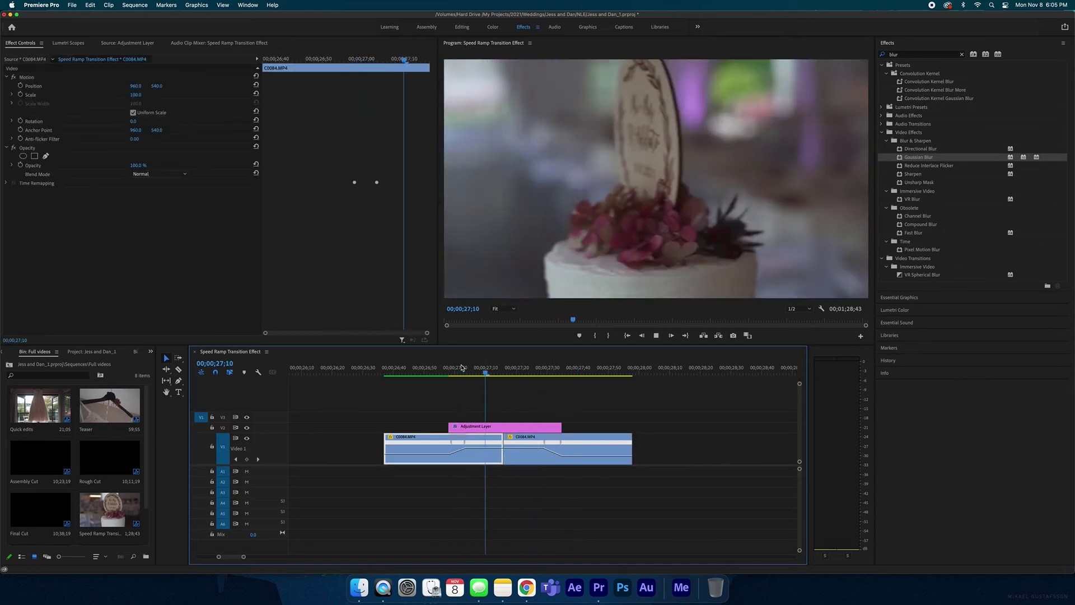
left_click(456, 367)
left_click(456, 367)
left_click(521, 367)
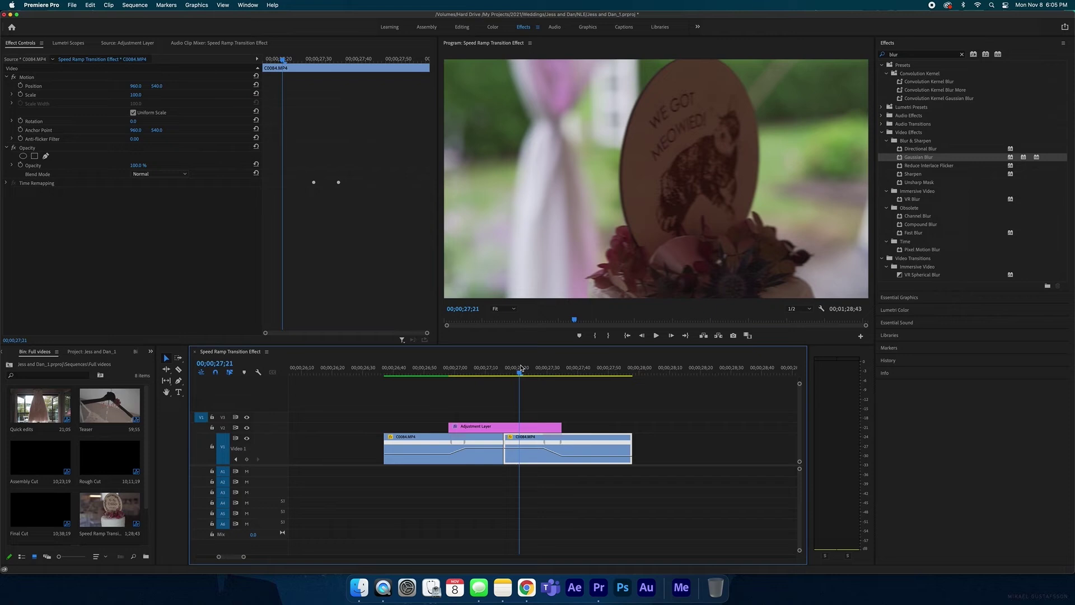
Step: Set the adjustment layer's third Blurriness keyframe, at 00;00;27;20, to 20
left_click(507, 428)
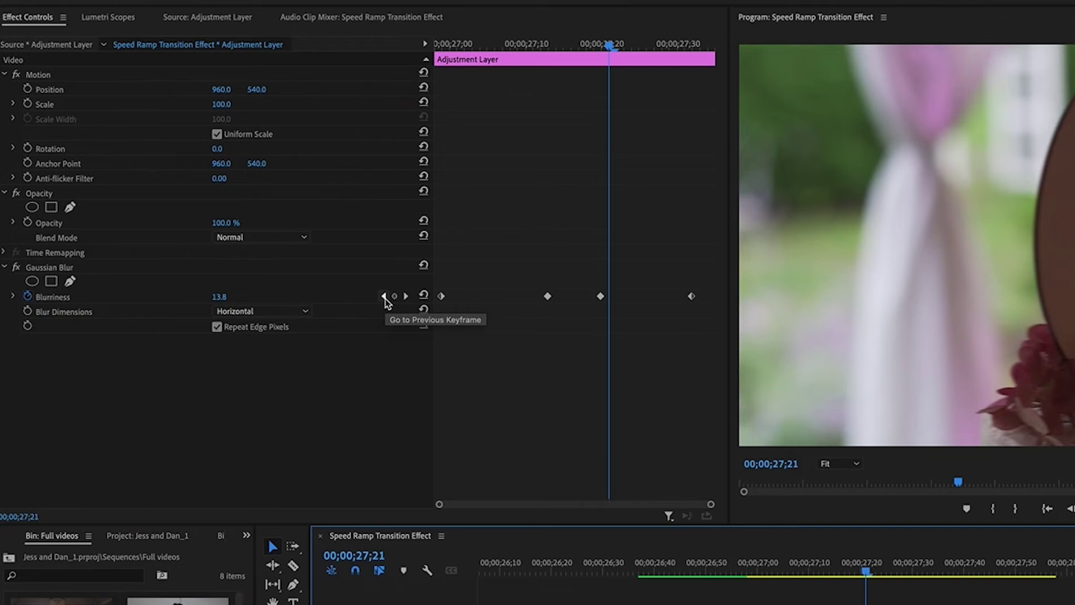
left_click(384, 296)
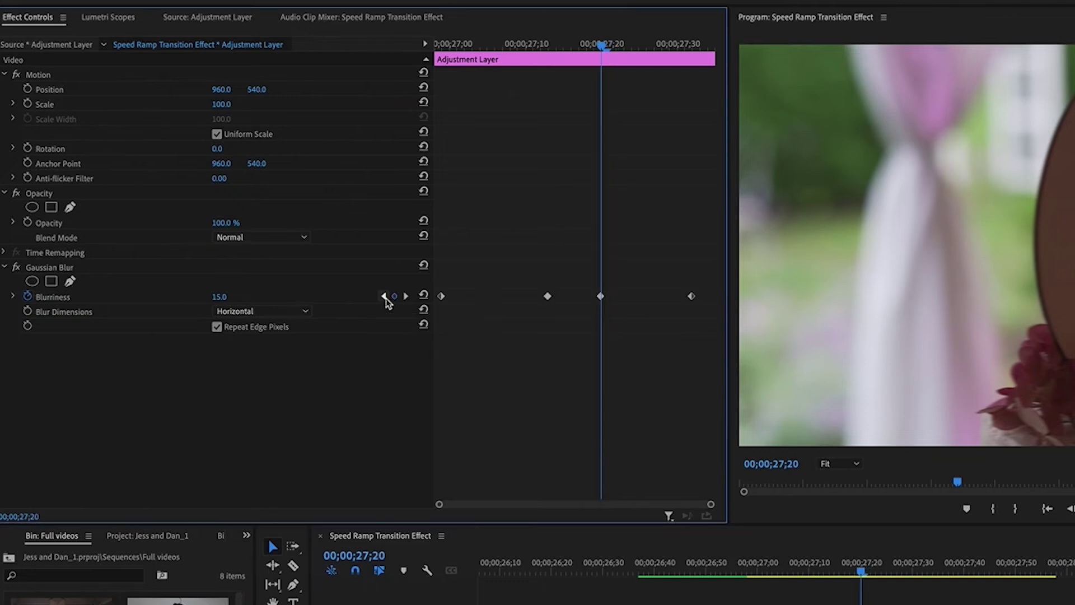
left_click(215, 296)
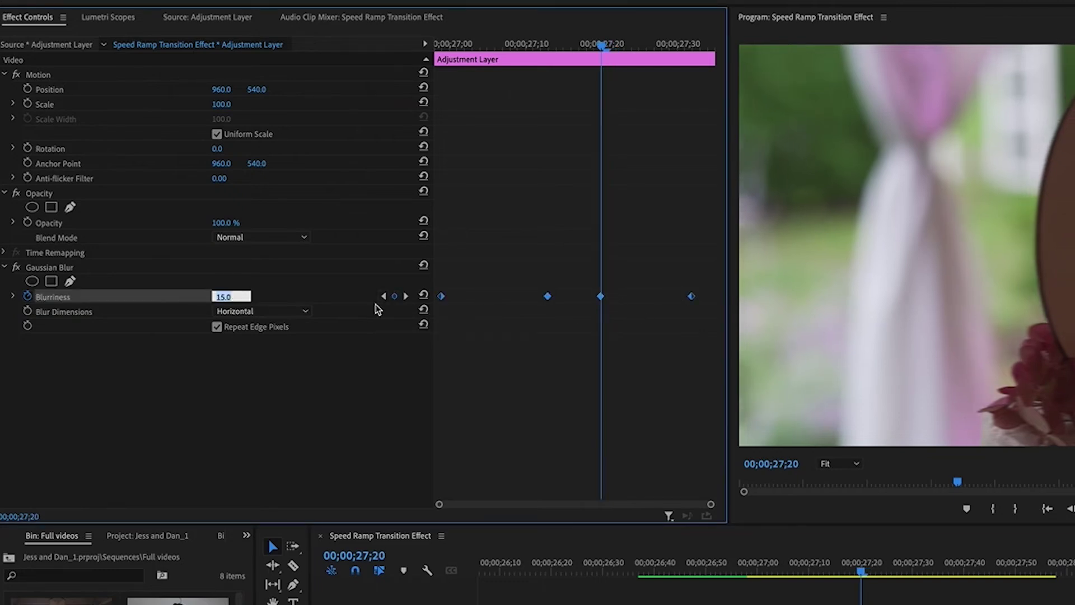
key("Return")
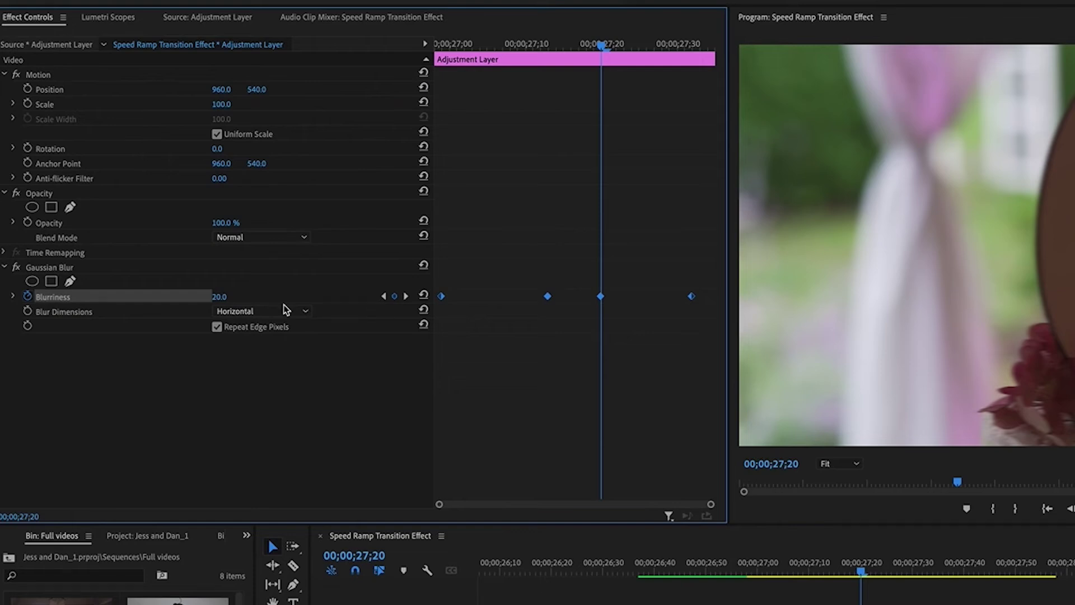
left_click(219, 296)
key("Return")
Step: Set the adjustment layer's second Blurriness keyframe, at 00;00;27;13, to 25
left_click(381, 297)
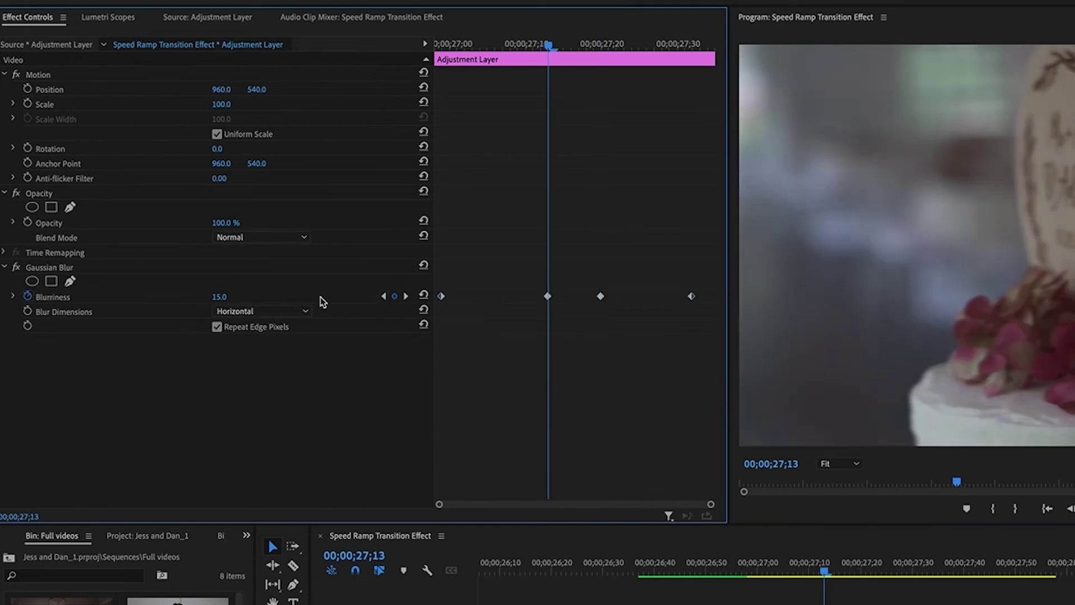
left_click(216, 297)
type("25")
key("Return")
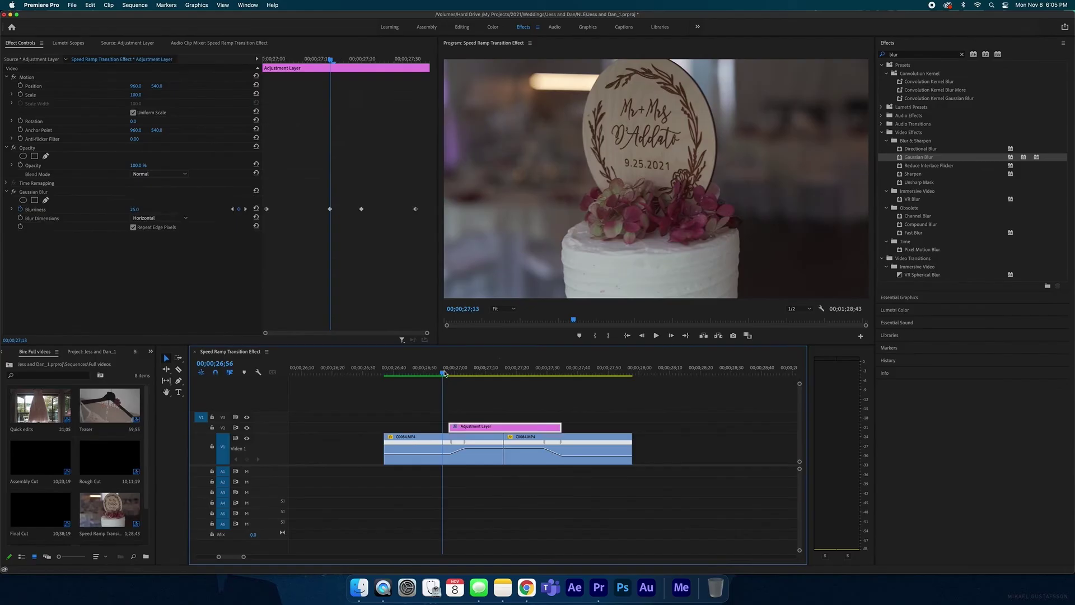
Step: Play the transition several times from the adjustment layer's start to judge the stronger blur and the speed ramp
left_click(511, 401)
key("space")
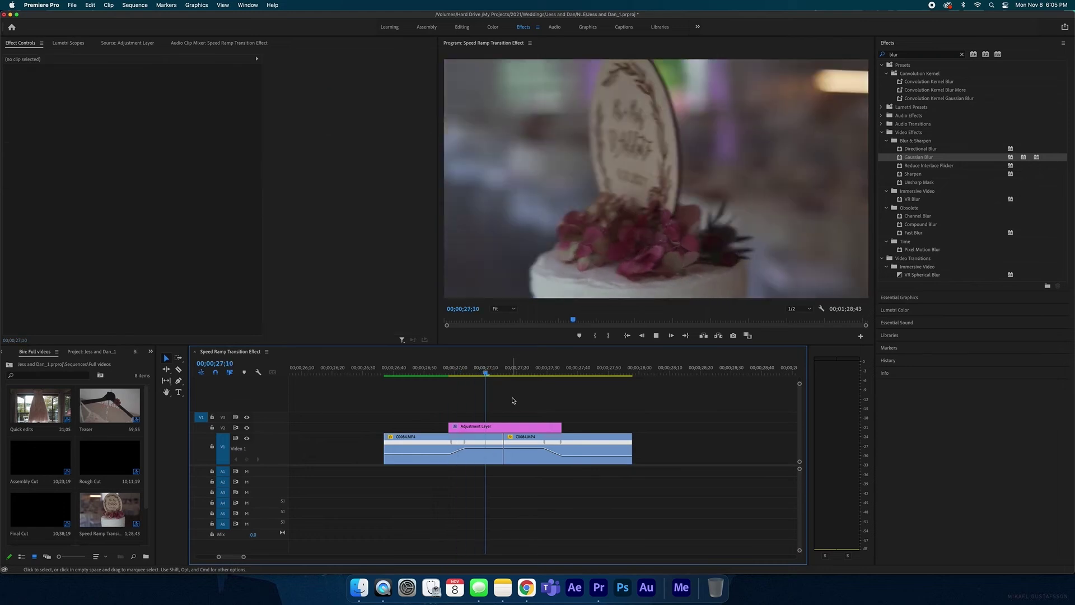
key("space")
left_click(456, 364)
key("space")
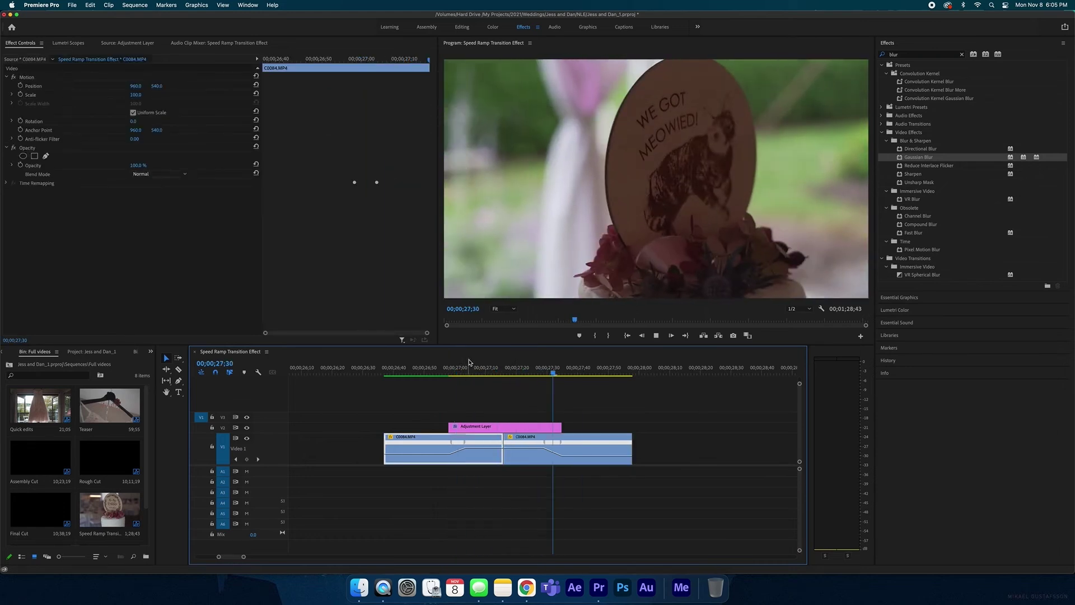
key("space")
left_click(449, 363)
key("space")
key("space")
left_click_drag(449, 367, 481, 368)
key("space")
key("space")
Step: Raise the speed of the second clip's fast opening section to about 857% and play the transition again
left_click_drag(509, 369, 520, 369)
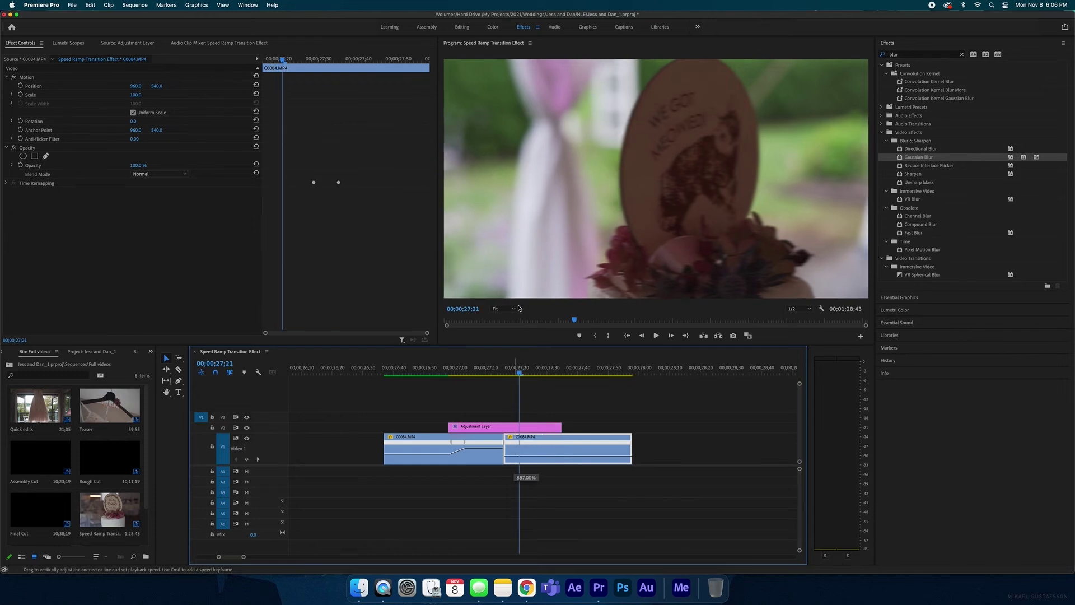
left_click_drag(518, 308, 519, 307)
left_click(497, 364)
left_click_drag(499, 370, 455, 372)
left_click(653, 431)
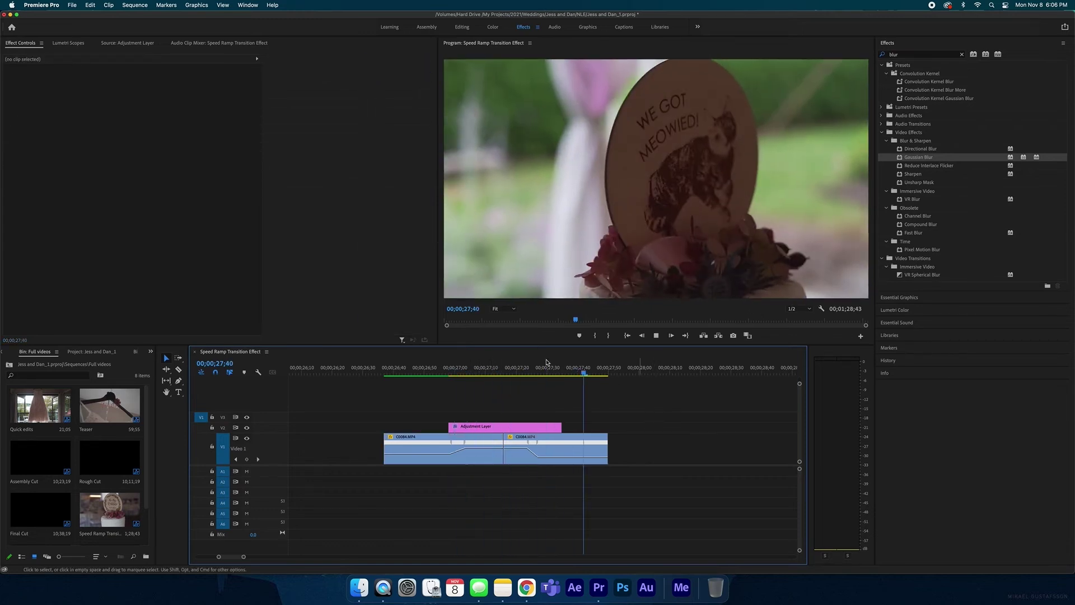
left_click_drag(564, 368, 468, 370)
key("space")
key("space")
Step: Extend the end of the second clip to about 00;00;28;00 and replay the transition
left_click_drag(481, 371, 548, 372)
left_click_drag(607, 442, 647, 443)
left_click(434, 370)
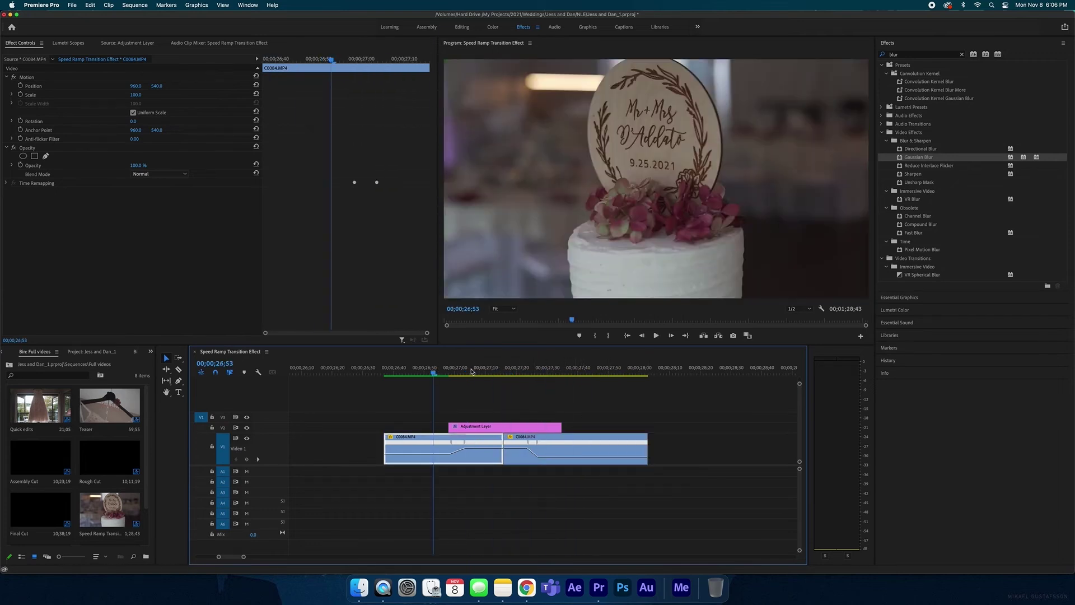
left_click(599, 397)
key("space")
key("space")
left_click(447, 367)
key("space")
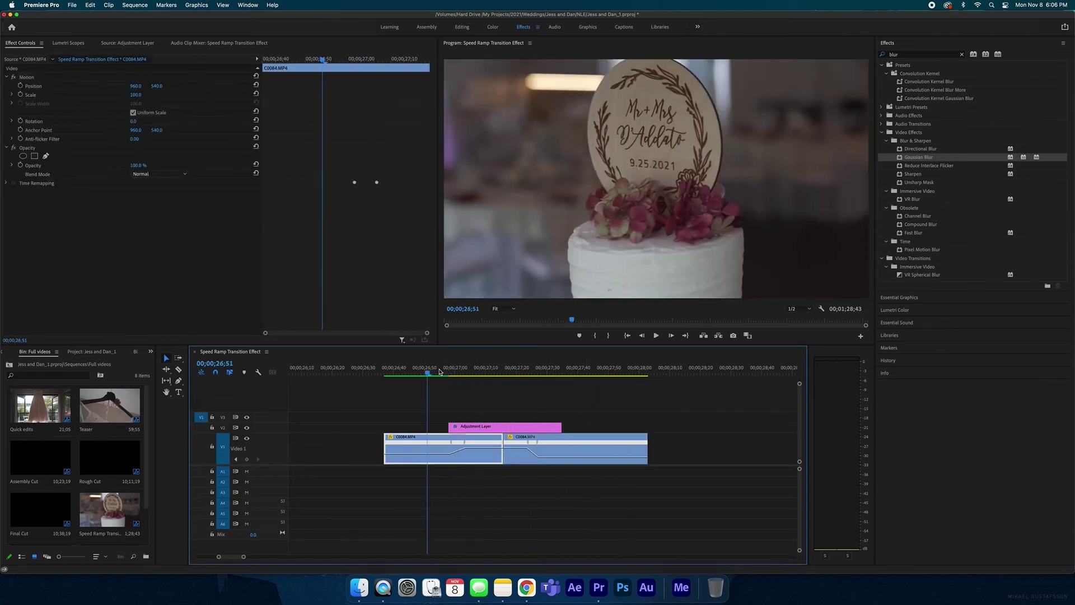
Step: Mark in and out points around the transition clips and render the preview for that range
key("minus")
key("o")
left_click(427, 368)
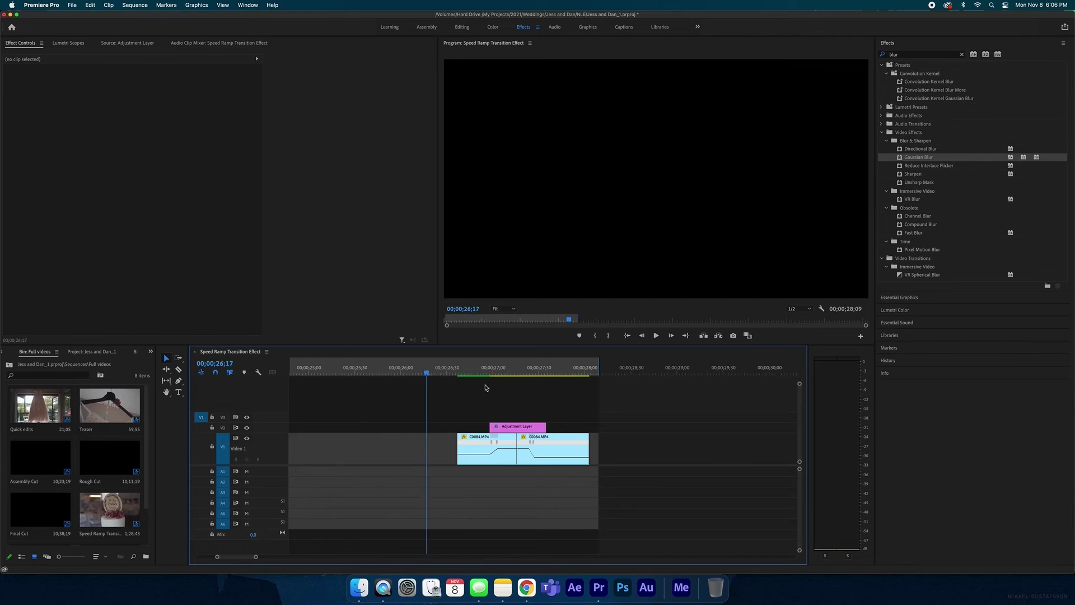
key("i")
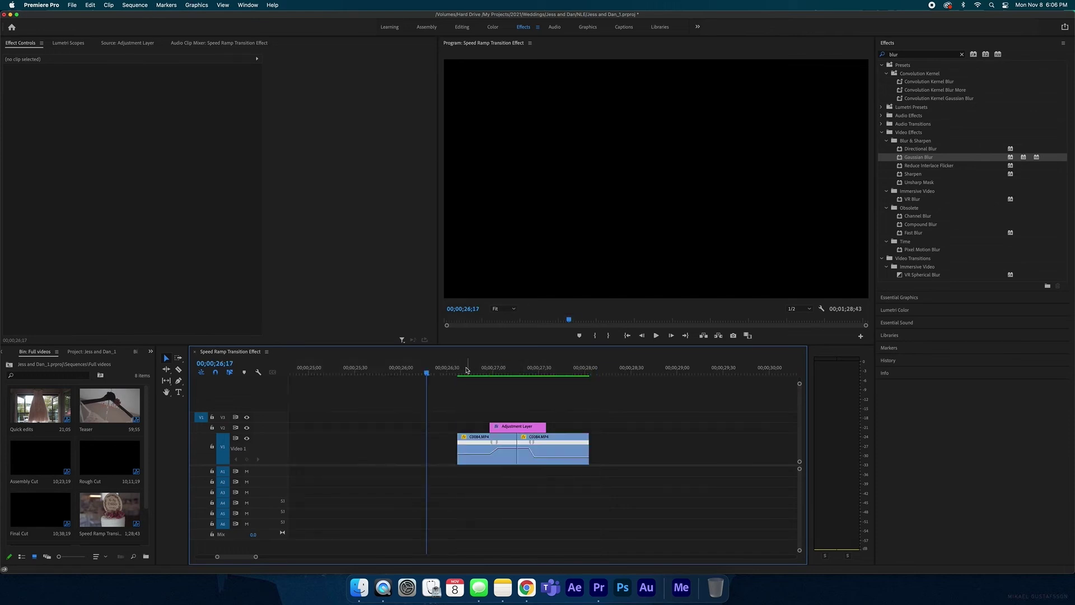
Step: Play the rendered transition repeatedly from before the first clip to check that the ramp and blur run smoothly
left_click(451, 368)
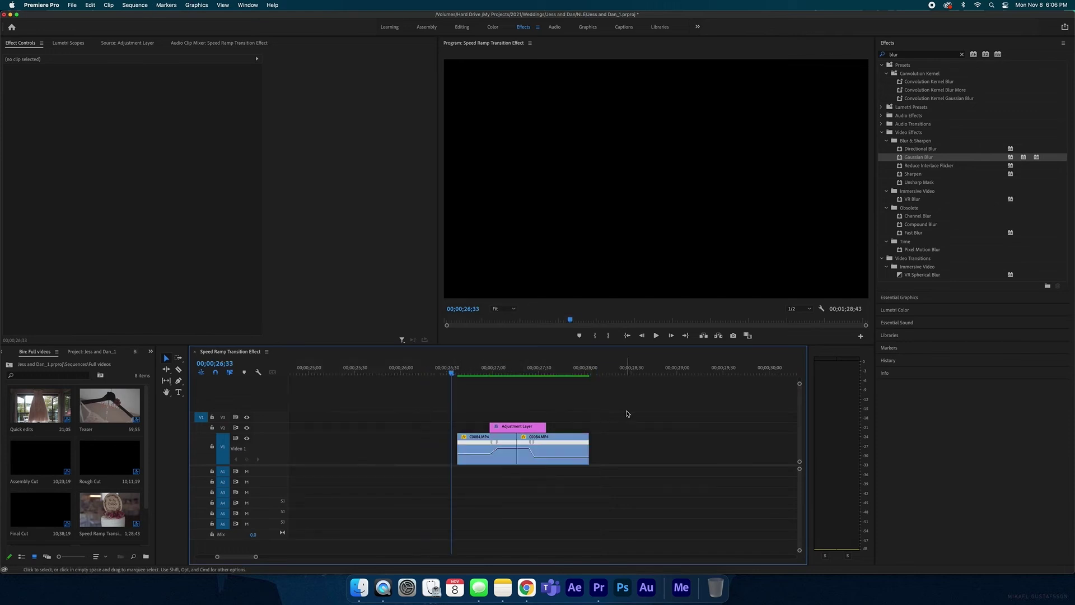
key("space")
key("space")
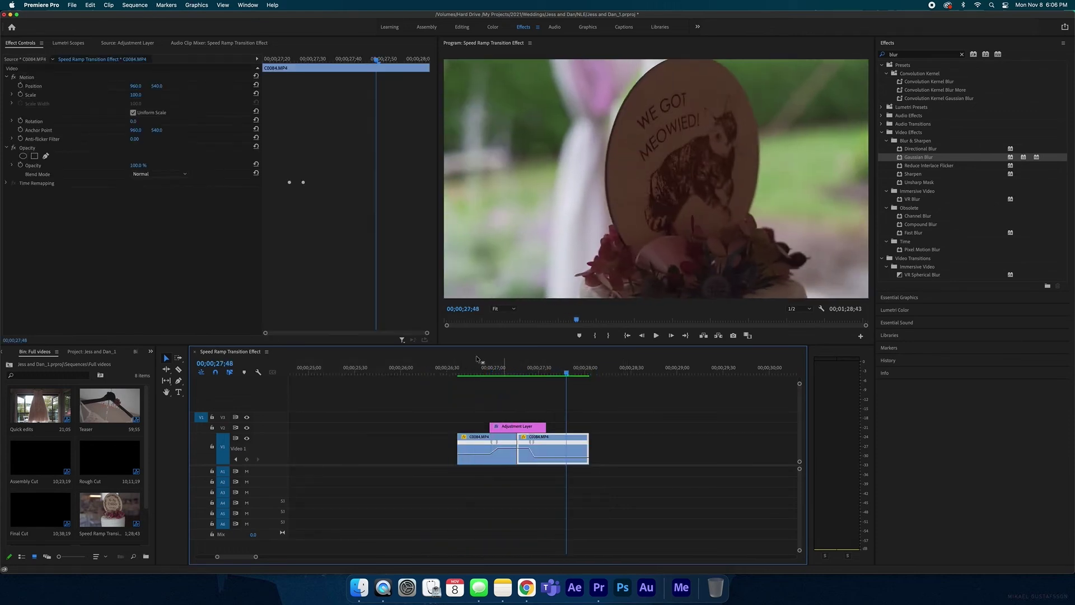
left_click(473, 362)
left_click(439, 365)
key("space")
key("space")
left_click_drag(506, 365, 471, 369)
key("space")
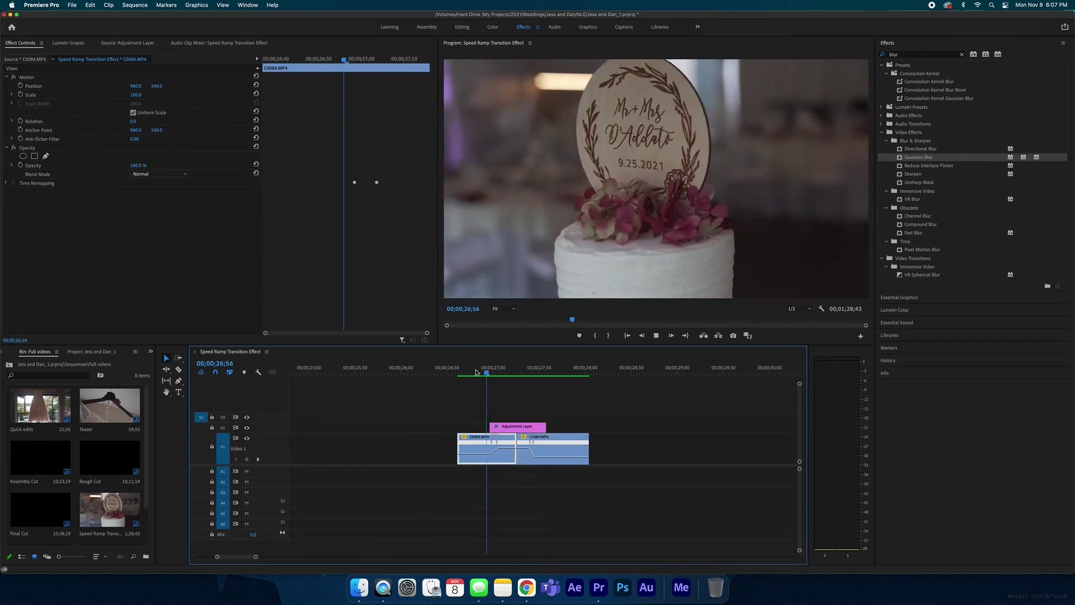
key("space")
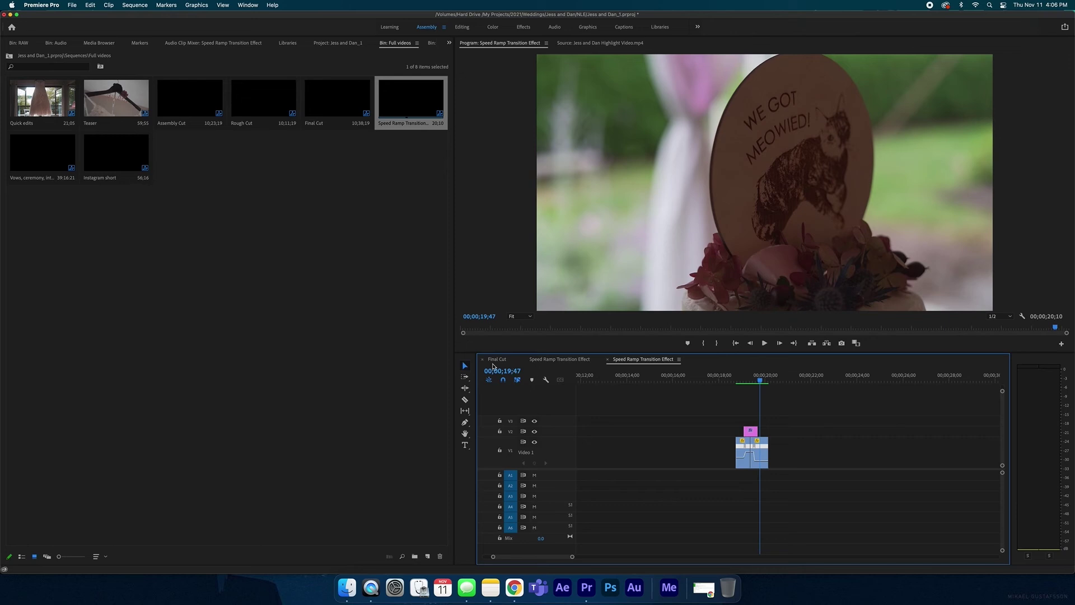
Step: Open the Final Cut sequence, magnify its timeline around the cake clips and play their transition near 00;04;57
left_click_drag(759, 379, 752, 379)
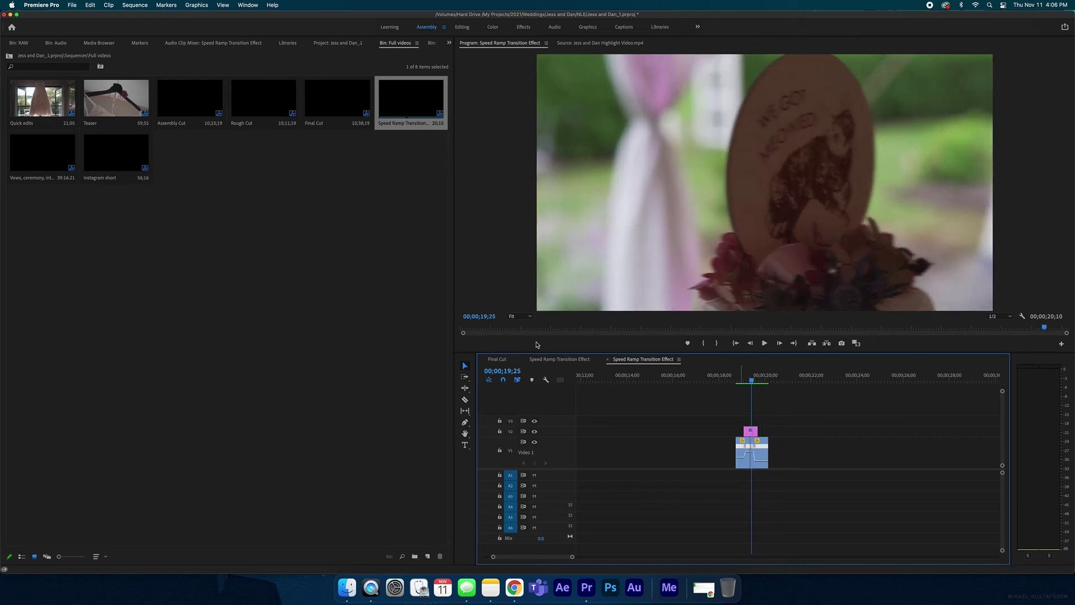
left_click(503, 359)
key("equal")
key("equal")
key("equal")
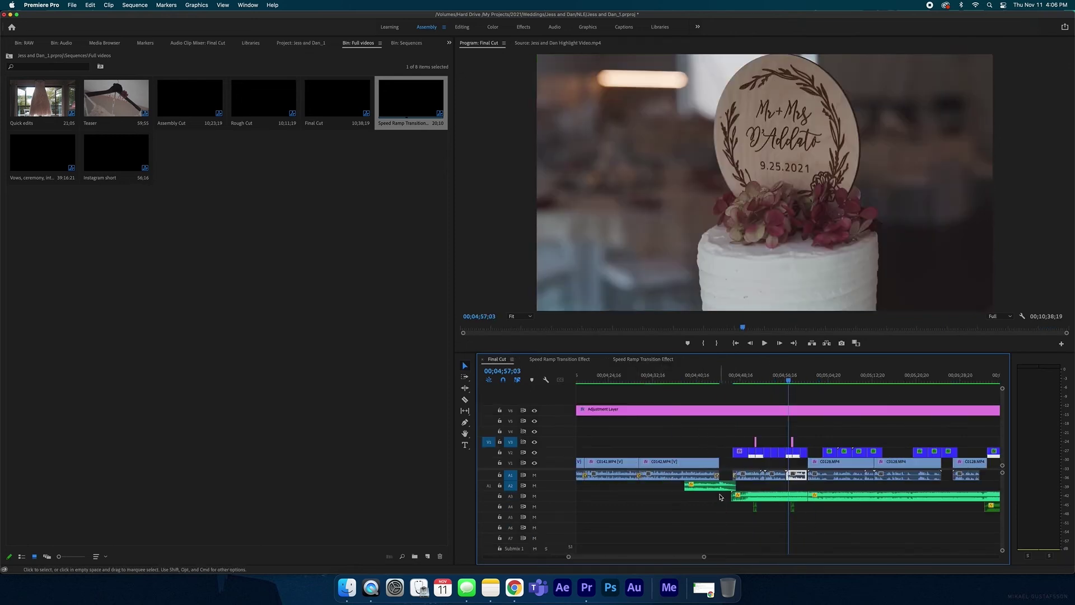
key("space")
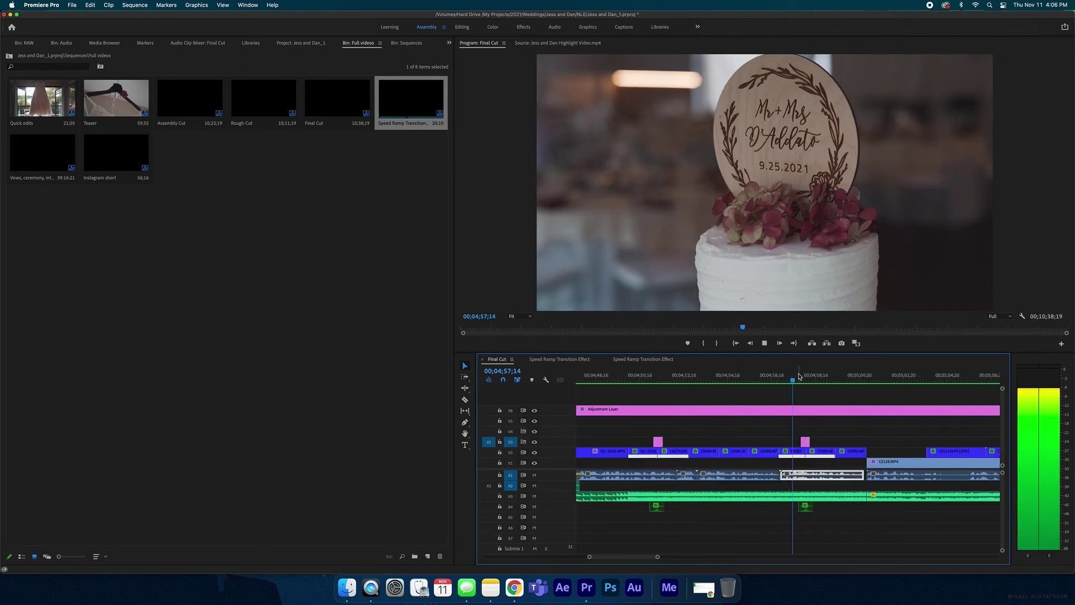
Step: Copy the cake transition's sound effect from Final Cut into the Speed Ramp Transition Effect sequence, placing it on A1 beneath the adjustment layer
left_click_drag(833, 515, 782, 506)
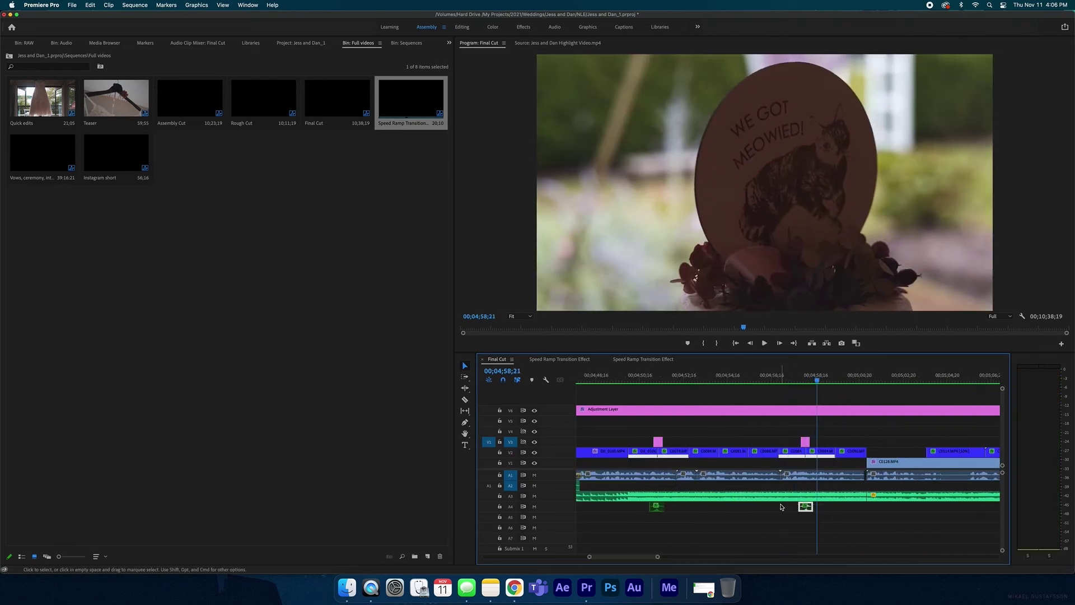
left_click(628, 358)
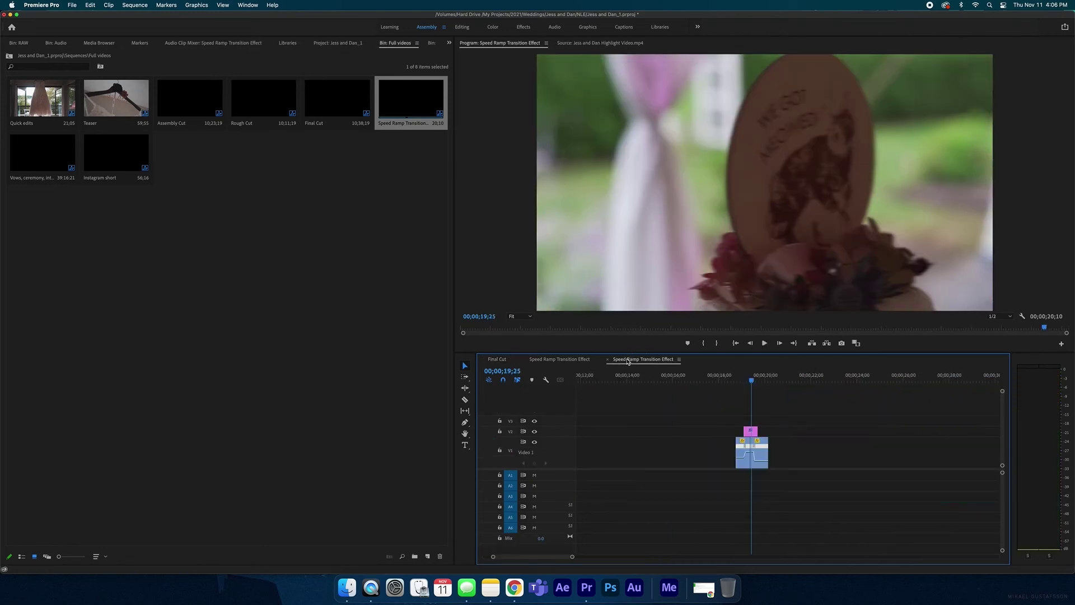
left_click(772, 380)
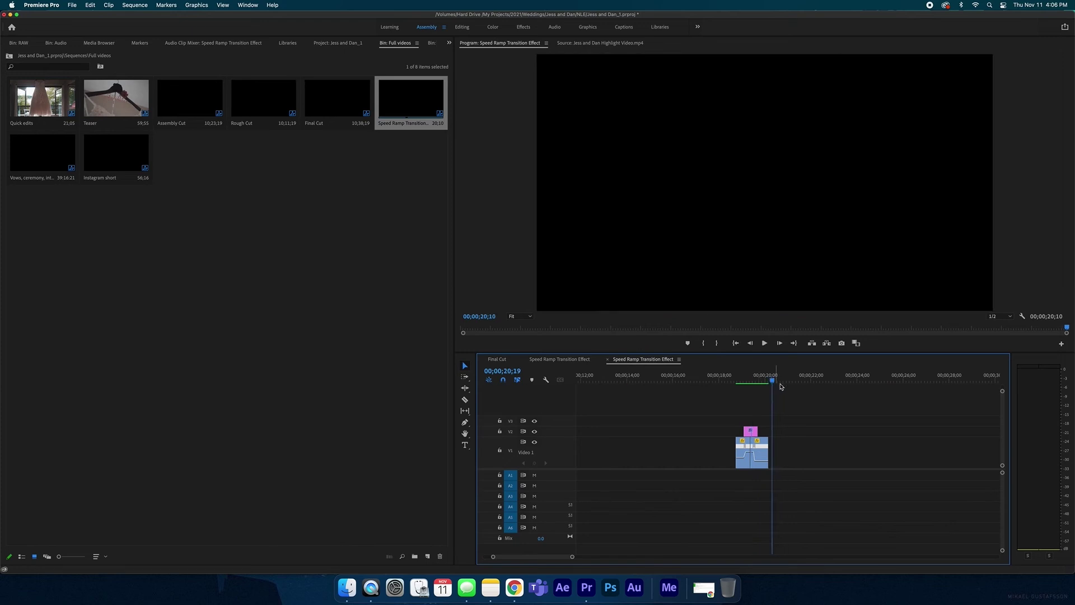
key("super+v")
left_click_drag(781, 474, 758, 479)
Step: Play the ramp with its sound effect and shift the audio clip slightly earlier so it ends with the adjustment layer
left_click(742, 374)
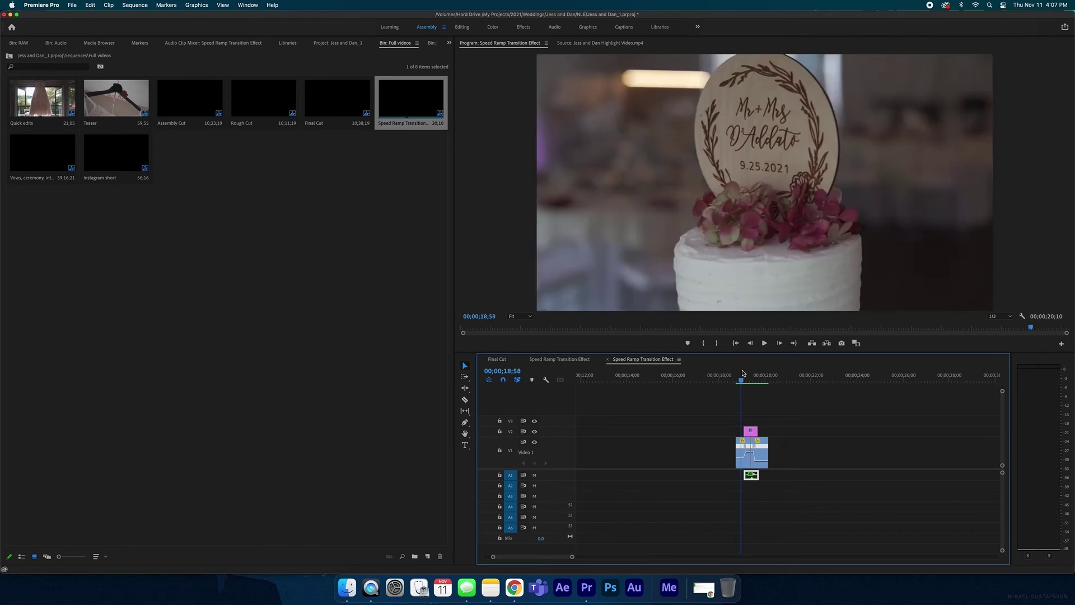
key("=")
key("space")
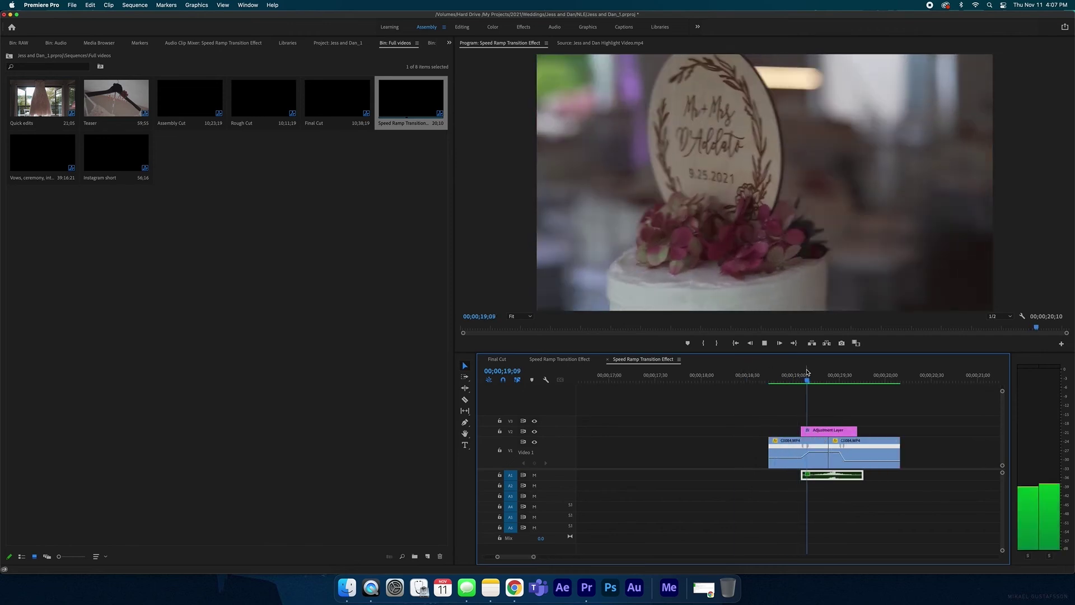
left_click(785, 374)
left_click_drag(842, 475, 835, 476)
Step: Replay the speed ramp from about 00;00;18;48 to check the sound effect's timing against the blur
left_click(776, 378)
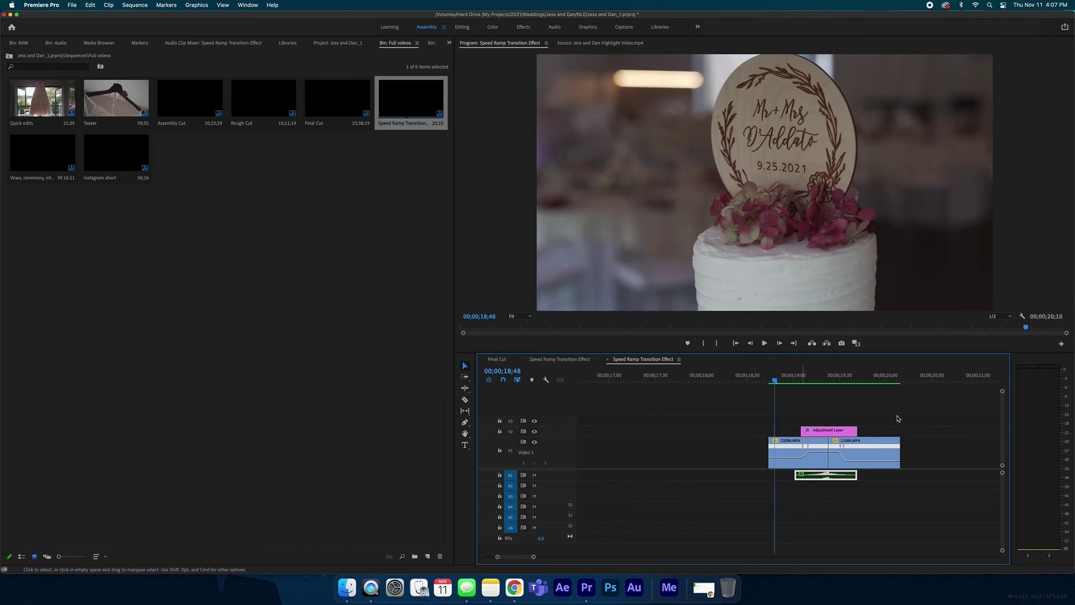
key("space")
left_click(747, 408)
key("space")
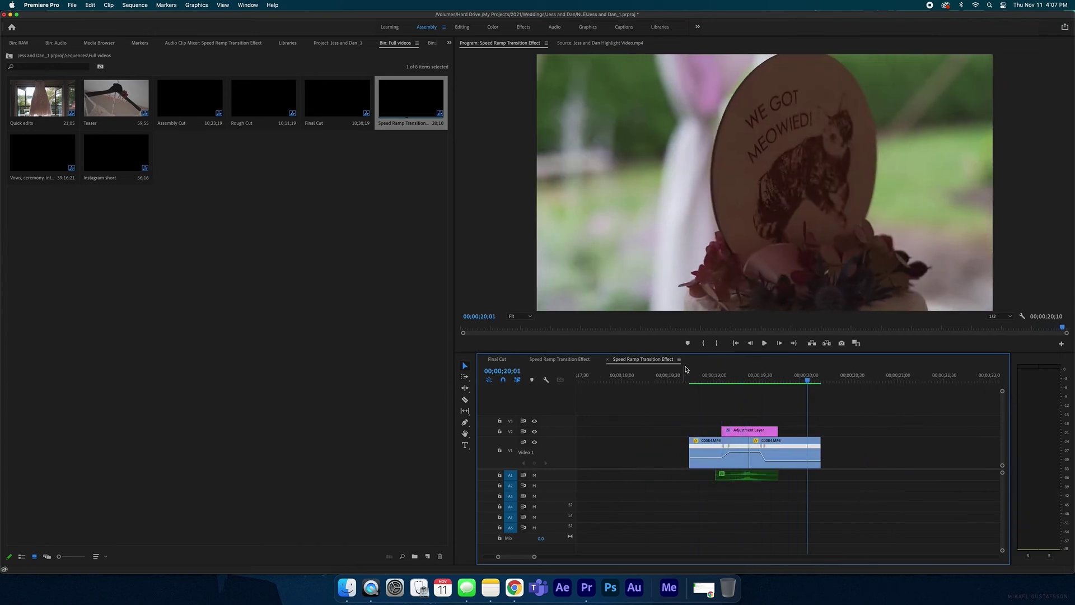
key("minus")
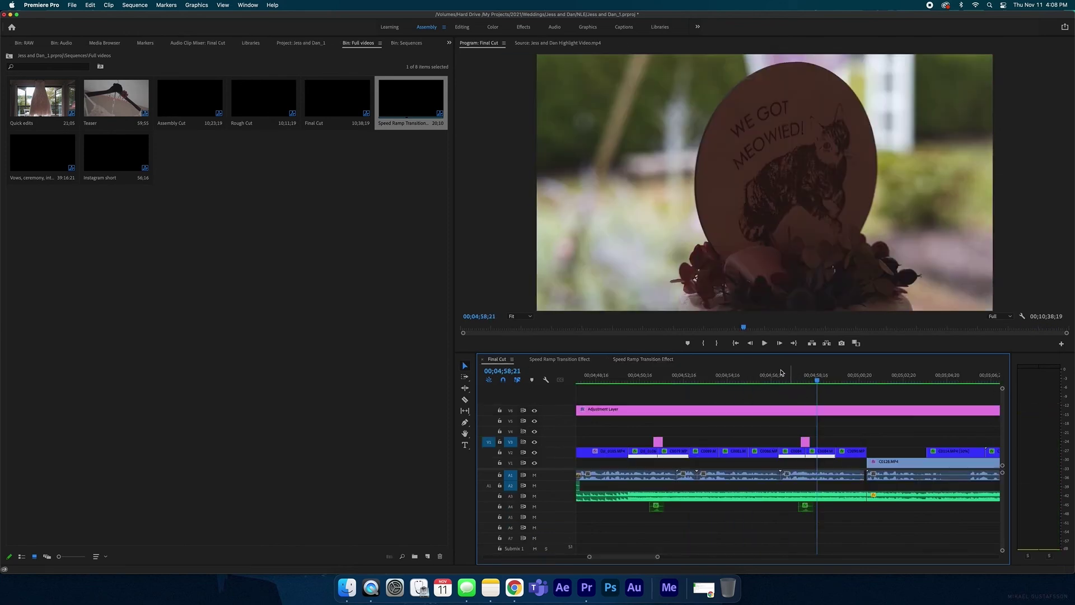
Step: Play the finished cake transition with its sound in the Final Cut sequence for comparison
left_click(781, 374)
key("space")
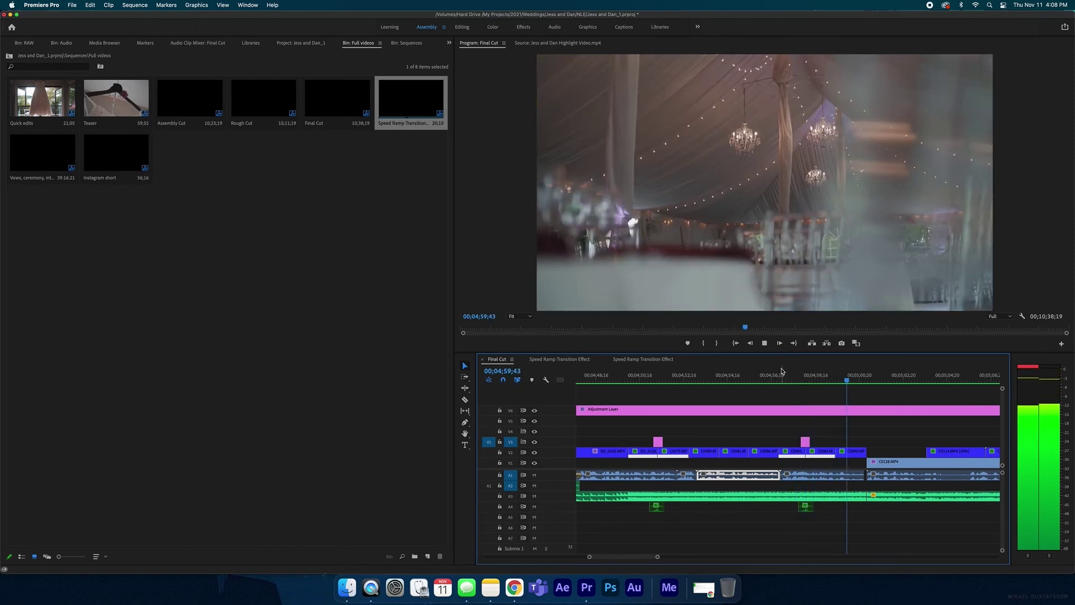
key("space")
key("space")
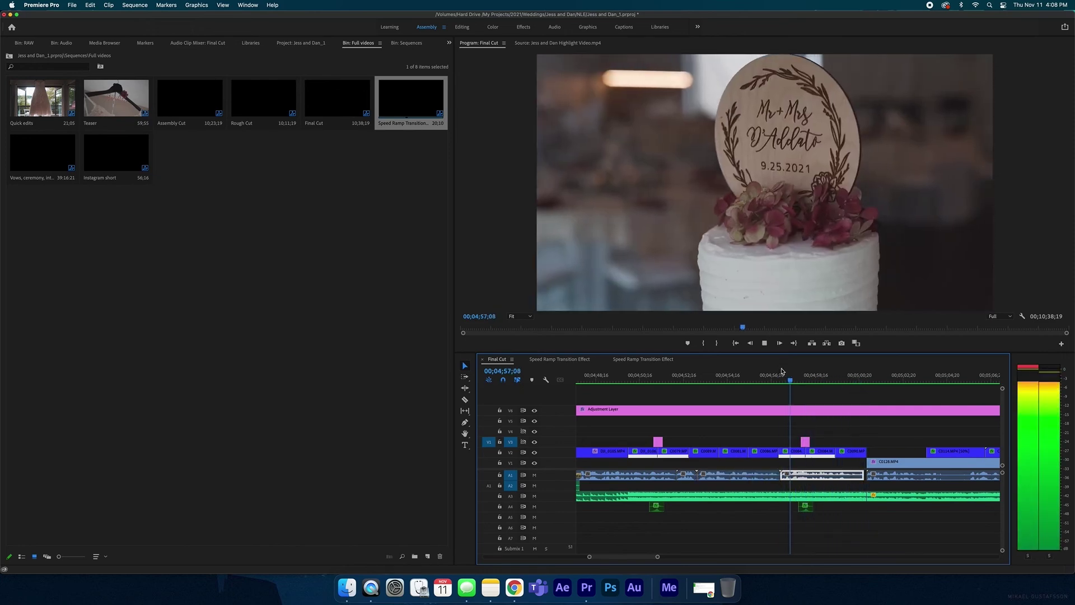
key("minus")
key("minus")
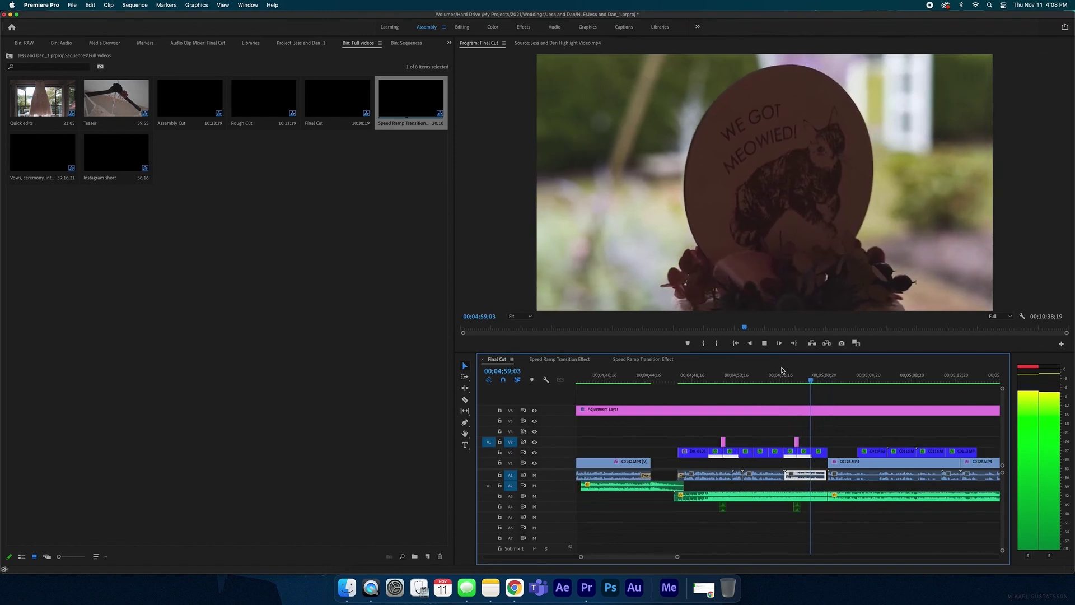
key("space")
Step: Scrub through the Final Cut cake transition between about 00;04;56 and 00;04;58 to examine its ramp and layers
left_click(824, 409)
key("minus")
key("equal")
key("equal")
left_click(759, 379)
key("equal")
key("equal")
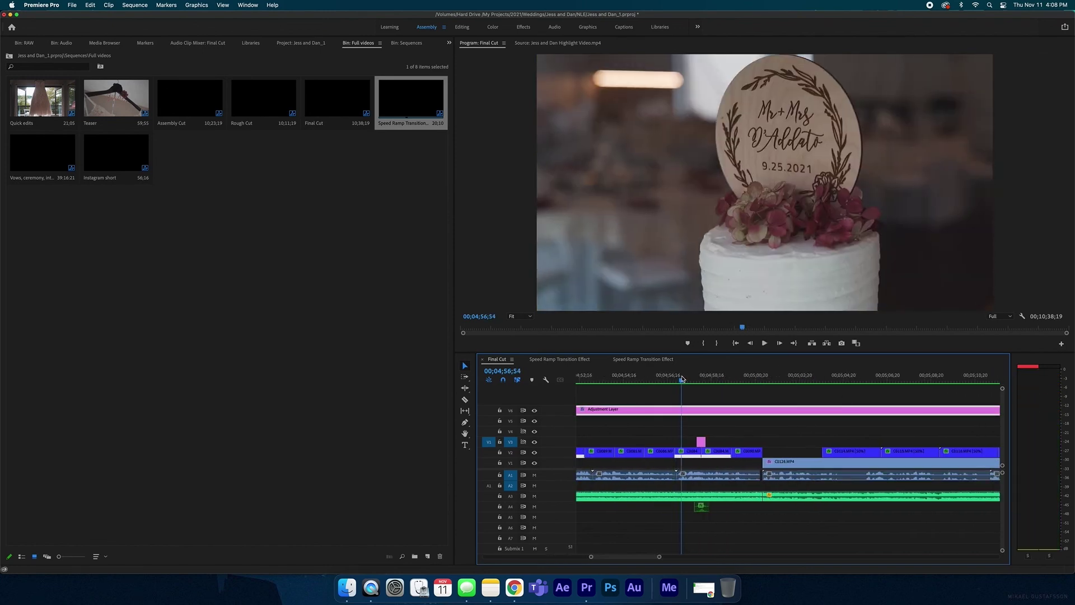
mouse_move(683, 378)
left_mouse_down()
mouse_move(711, 376)
mouse_move(697, 376)
left_mouse_up()
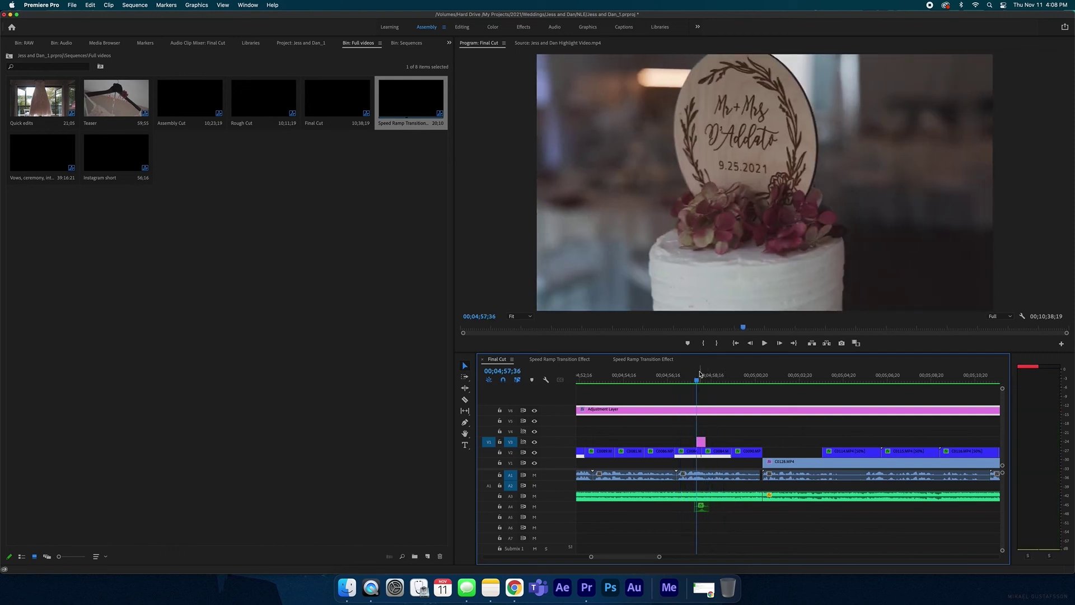
key("equal")
left_click(763, 378)
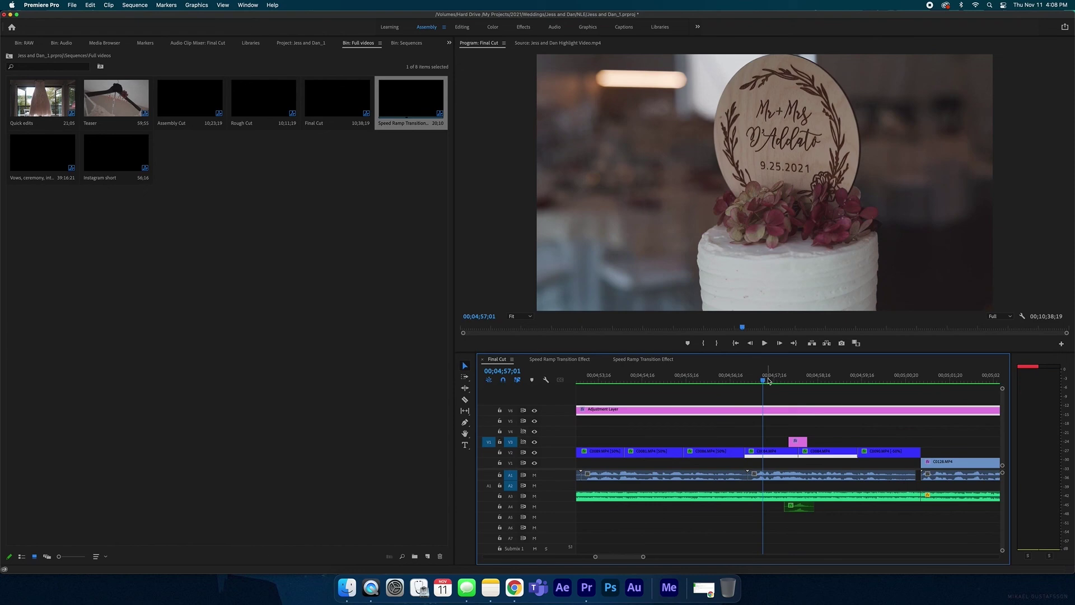
left_click(820, 380)
scroll(852, 418, "right", 3)
key("minus")
key("minus")
key("equal")
key("equal")
key("minus")
key("minus")
key("minus")
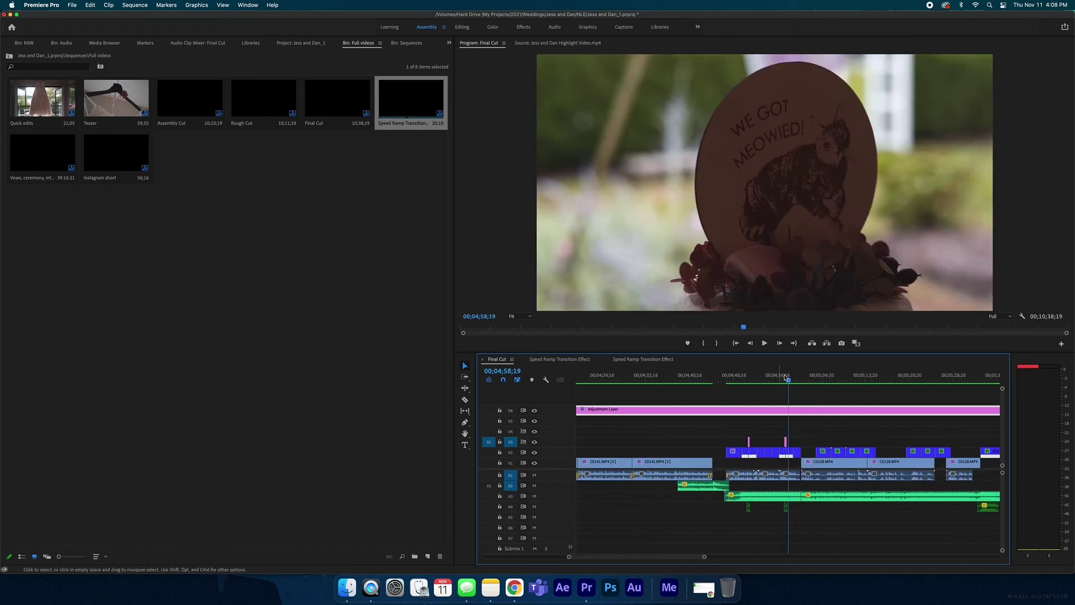
key("equal")
key("equal")
key("equal")
scroll(850, 419, "right", 4)
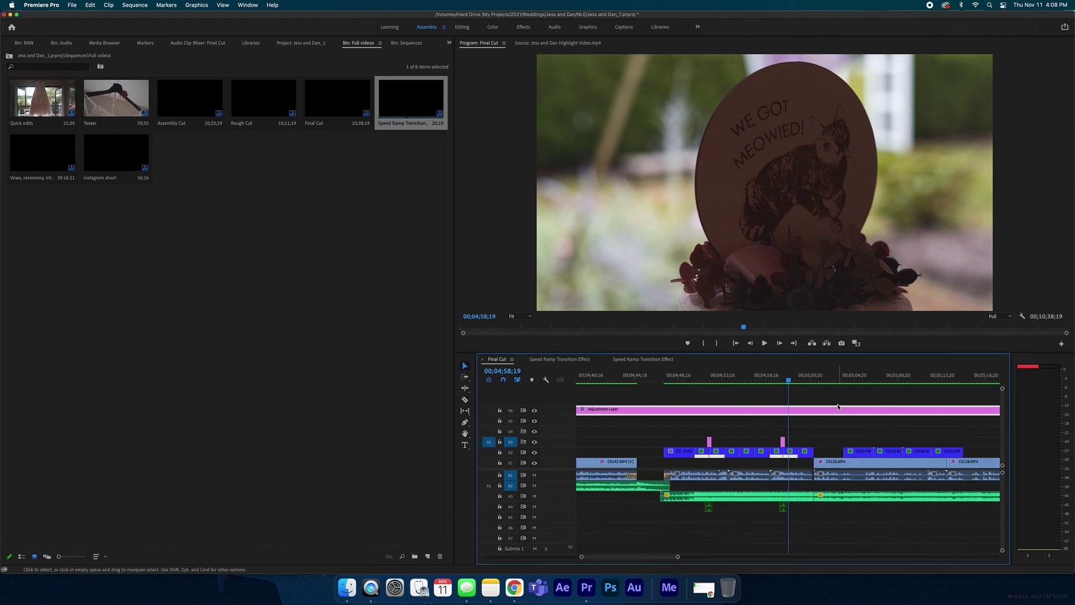
key("minus")
key("minus")
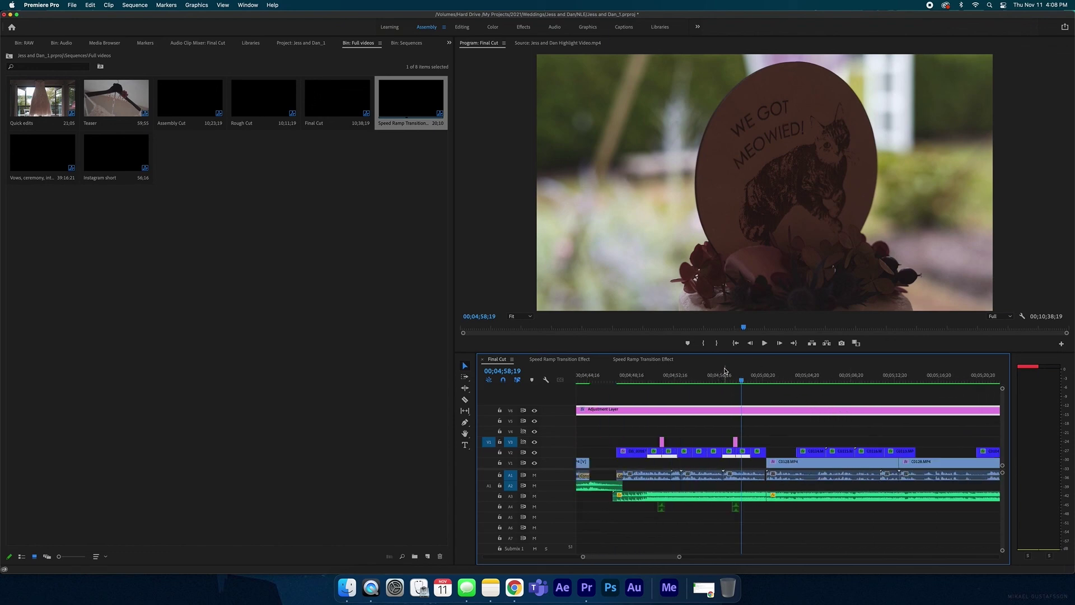
scroll(805, 416, "left", 4)
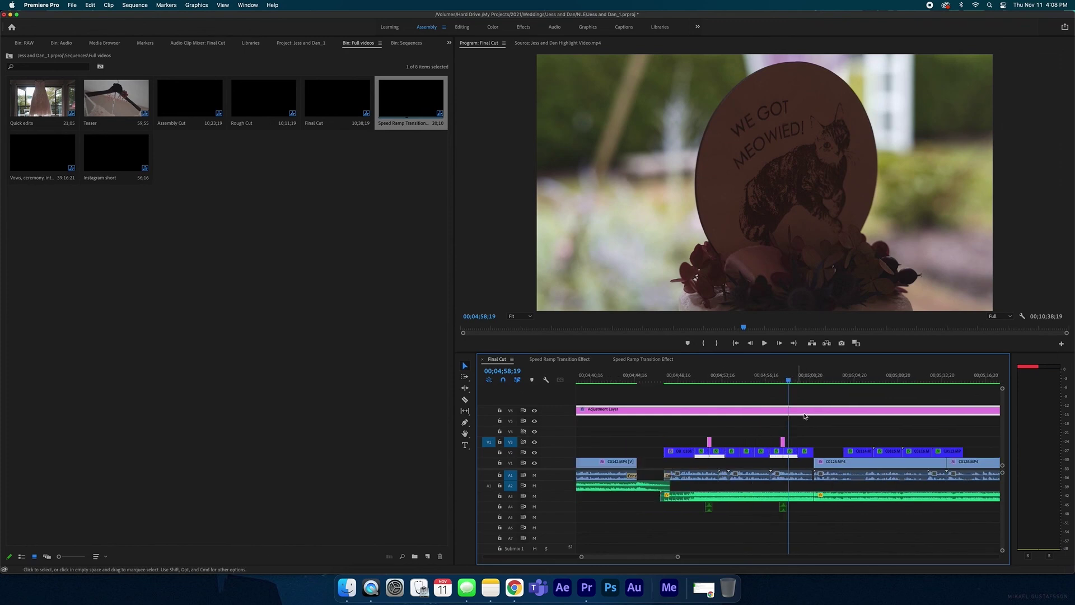
scroll(805, 416, "right", 12)
scroll(654, 420, "left", 6)
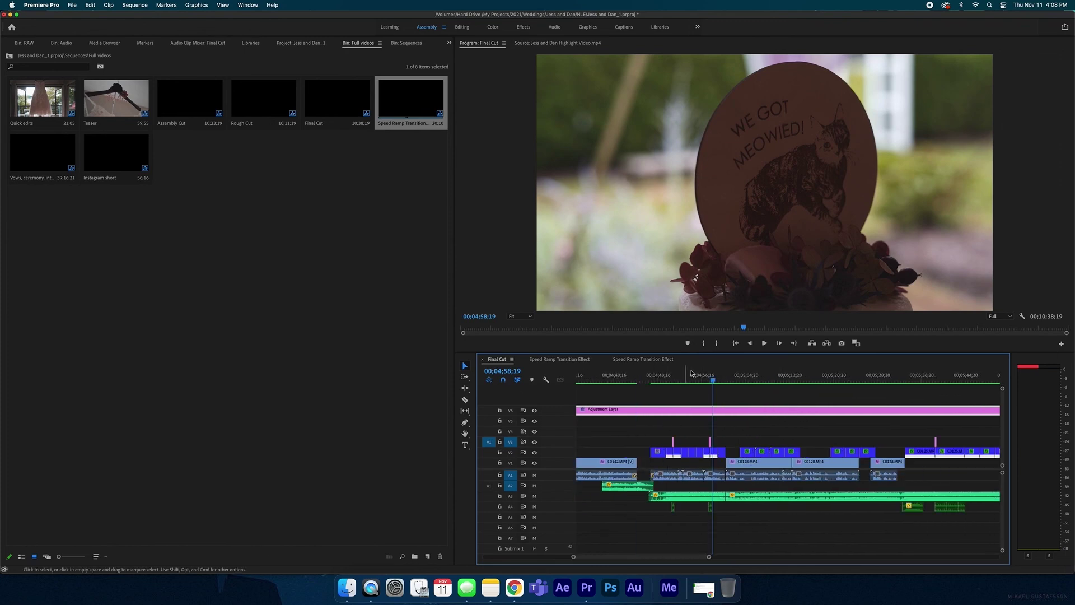
left_click(754, 378)
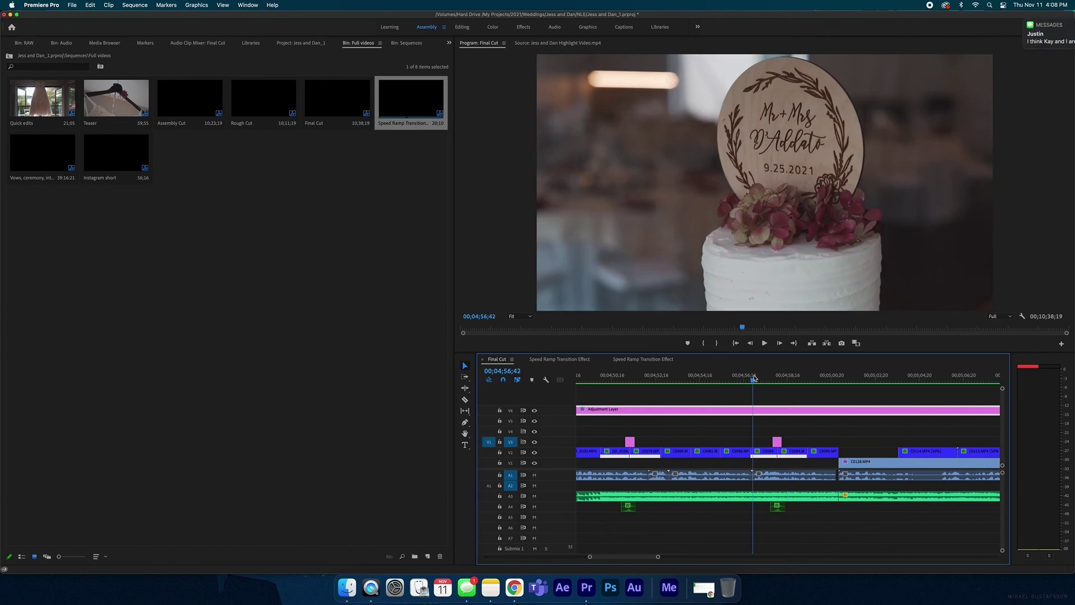
key("minus")
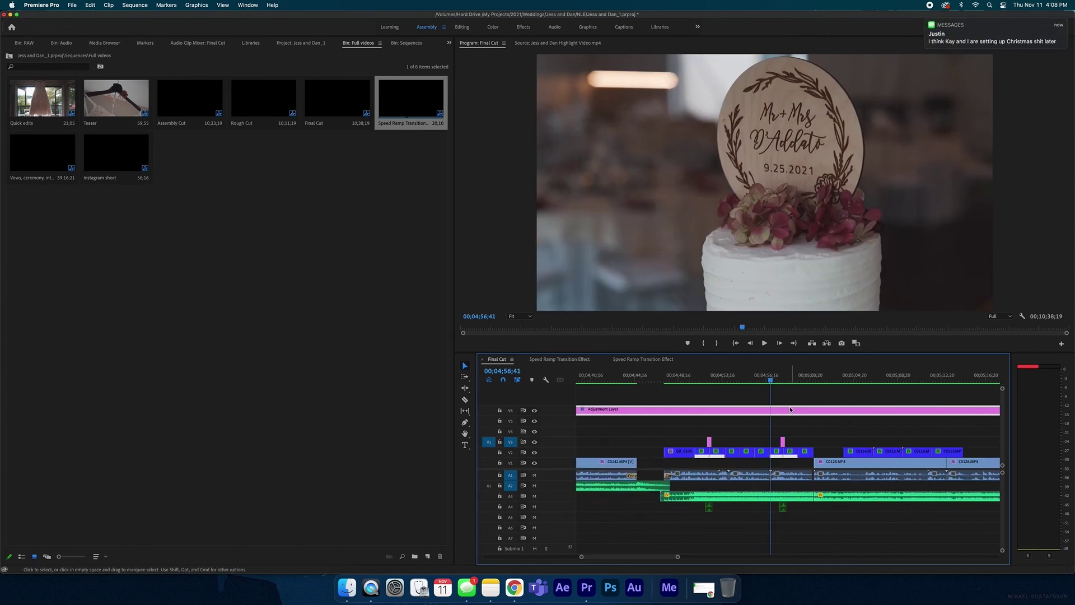
left_click(926, 19)
key("equal")
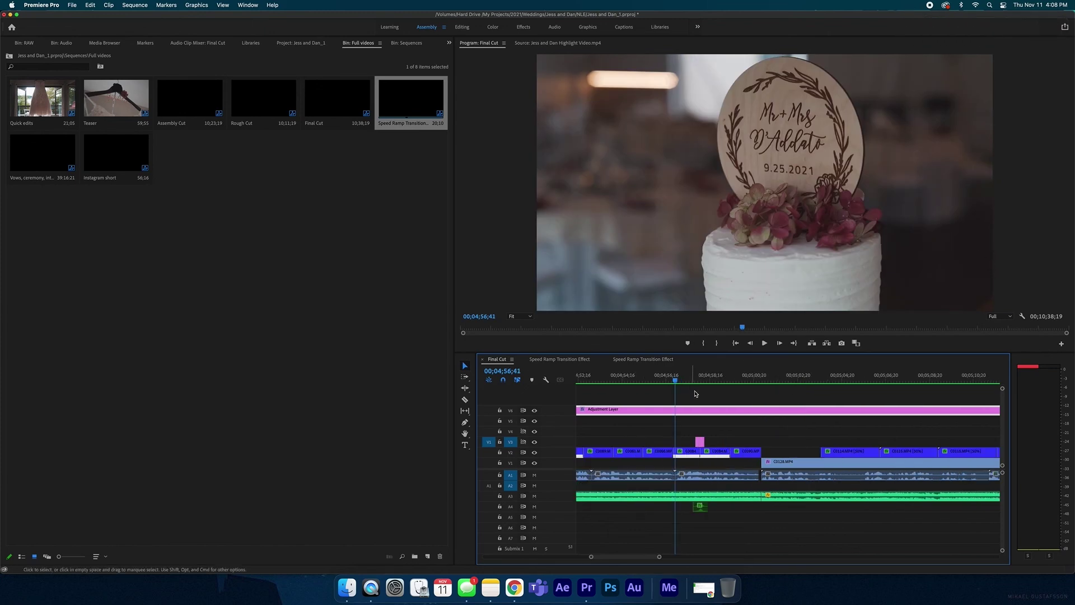
scroll(717, 395, "right", 2)
scroll(717, 395, "left", 3)
scroll(717, 396, "right", 4)
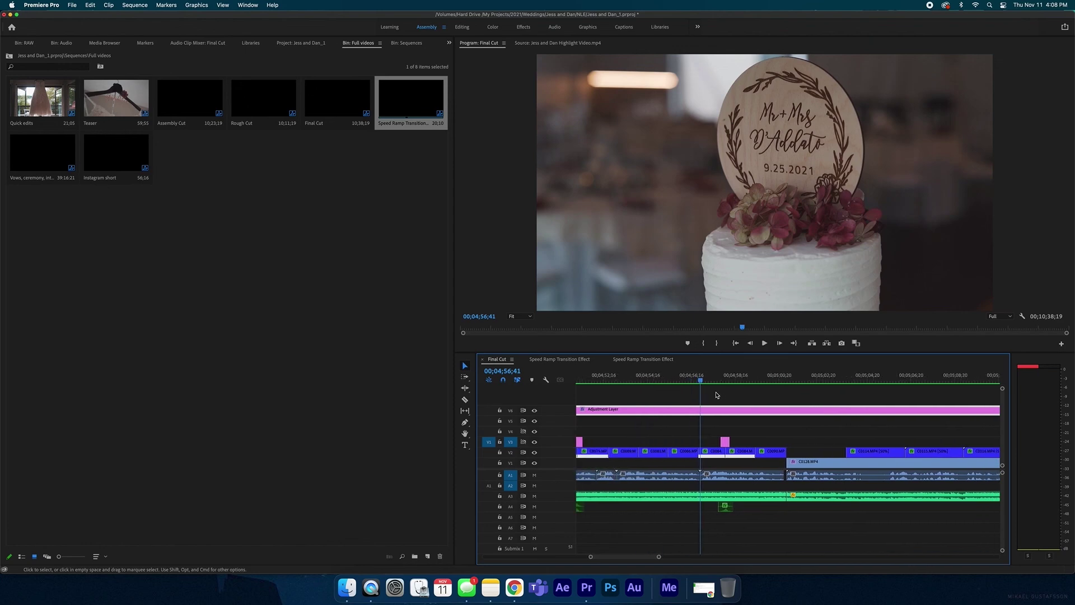
scroll(718, 395, "left", 3)
scroll(717, 395, "right", 5)
scroll(718, 395, "left", 5)
scroll(718, 395, "left", 2)
scroll(784, 398, "right", 5)
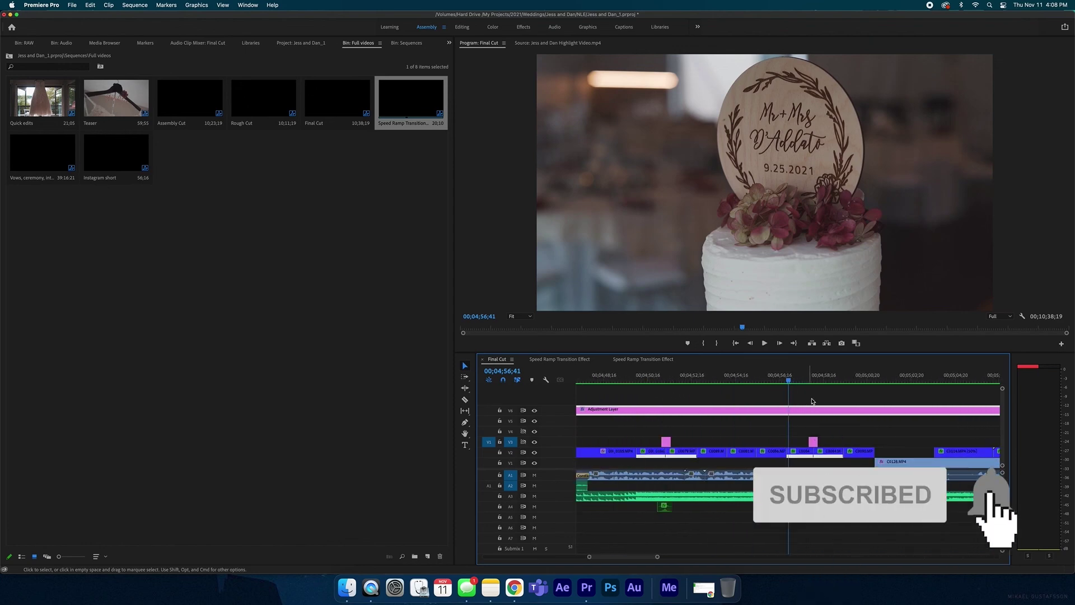
Step: Play the Final Cut cake transition from just before the ramp, restarting at about 00;04;57;02
key("space")
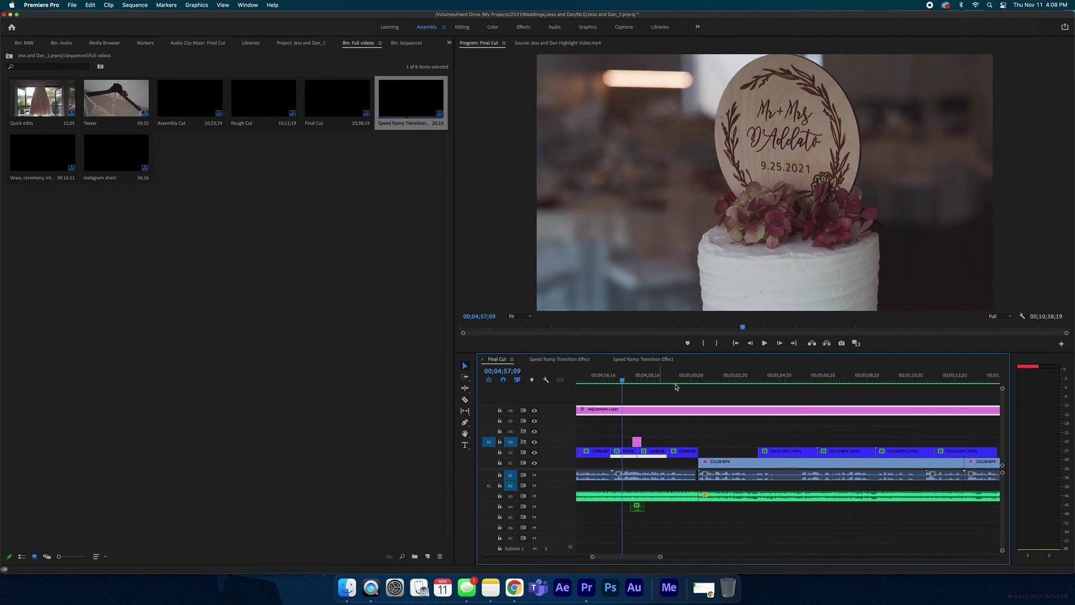
key("space")
left_click(621, 380)
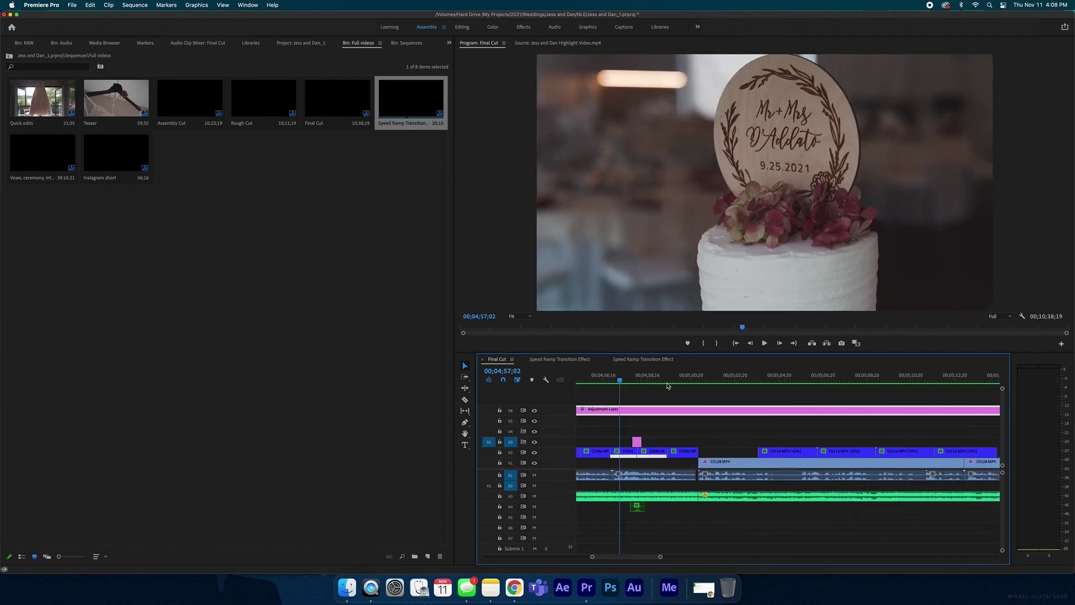
key("minus")
key("minus")
key("minus")
key("equal")
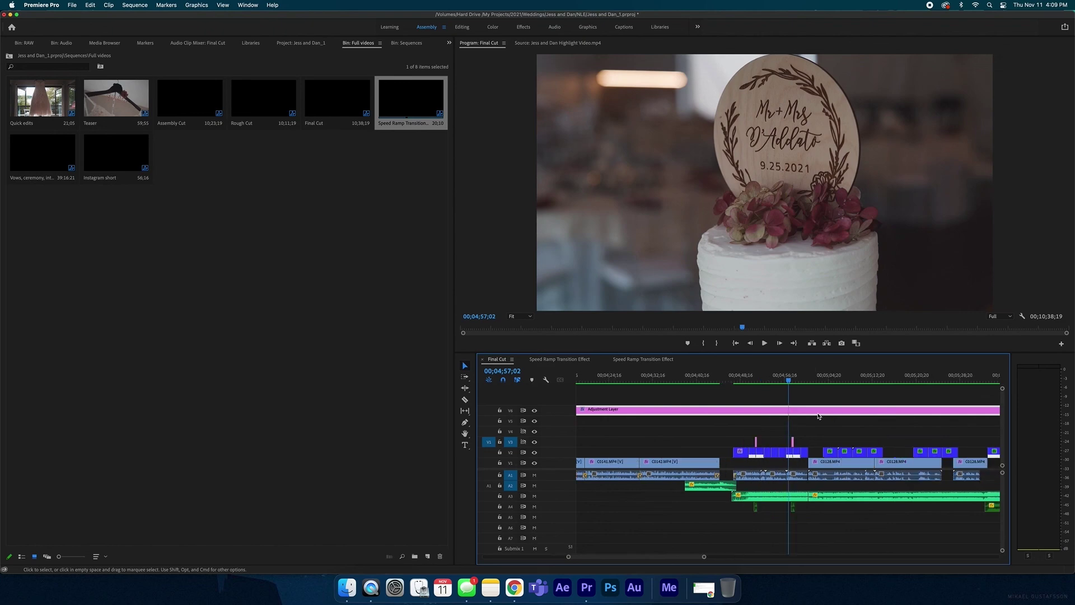
key("space")
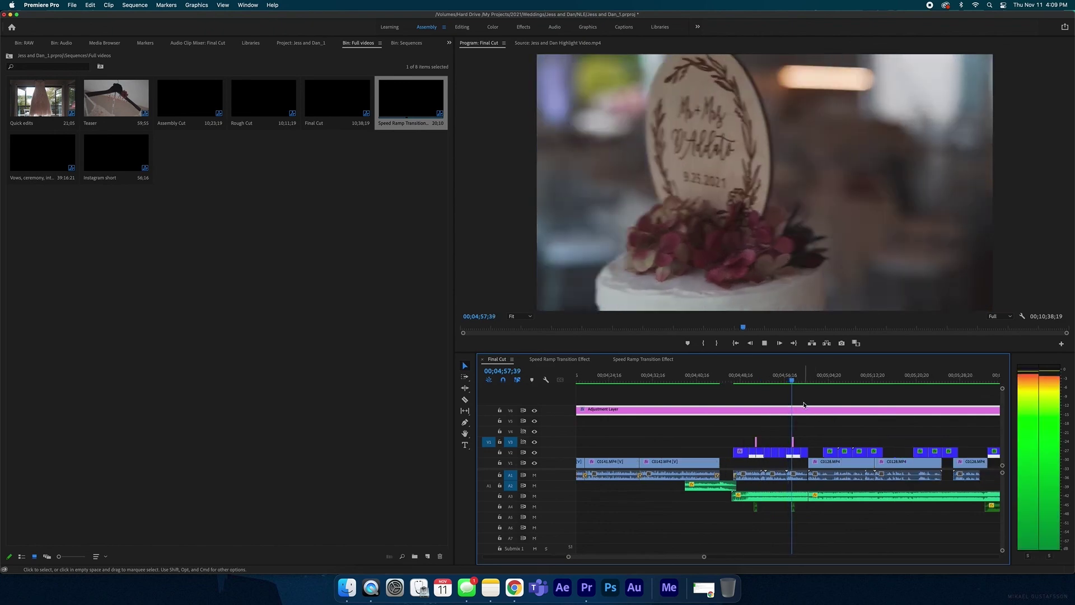